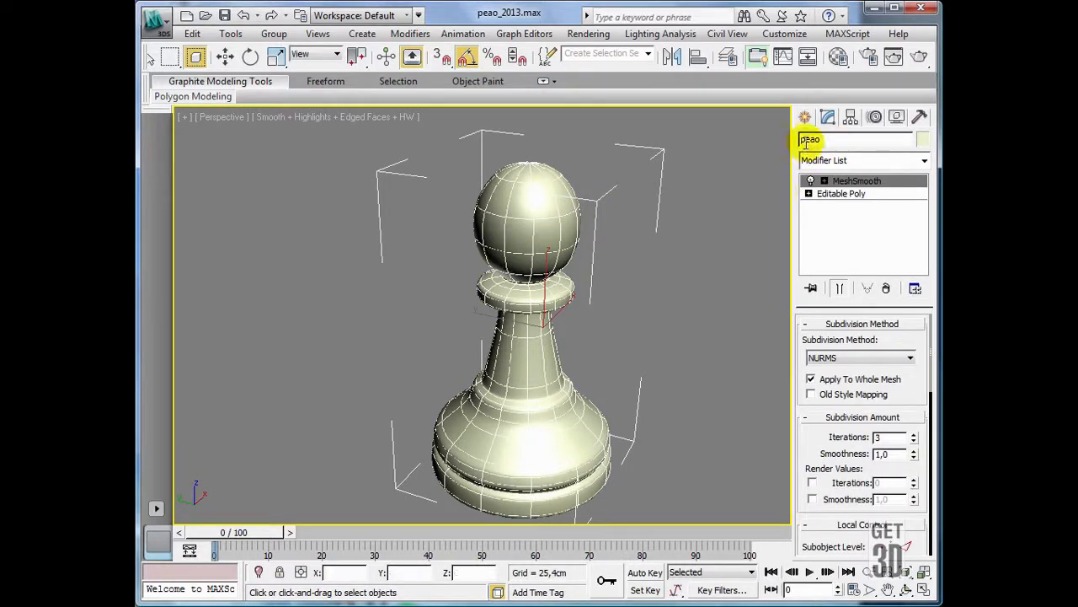
- Rename the pawn object as bispo and turn off the display of its MeshSmooth modifier
{"action": "left_click_drag", "start_coordinate": [811, 139], "coordinate": [788, 145]}
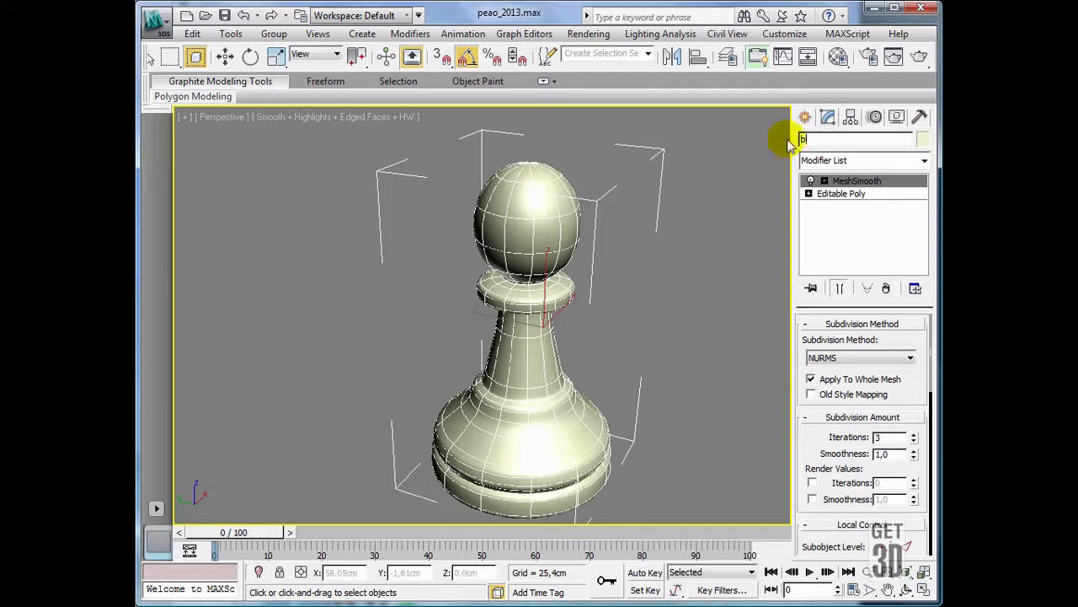
{"action": "type", "text": "bispo"}
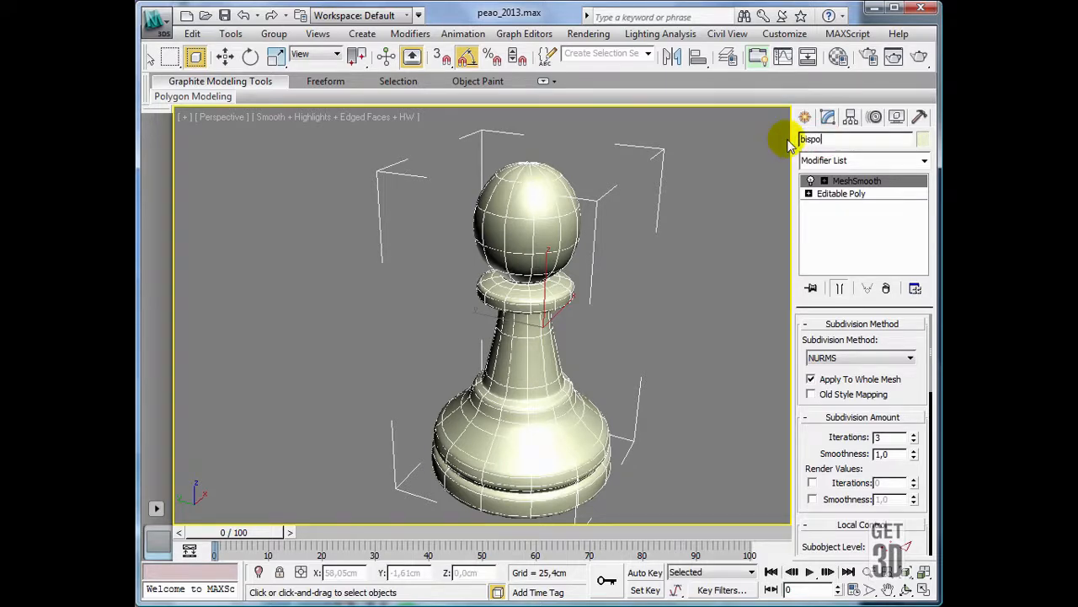
{"action": "left_click", "coordinate": [810, 181]}
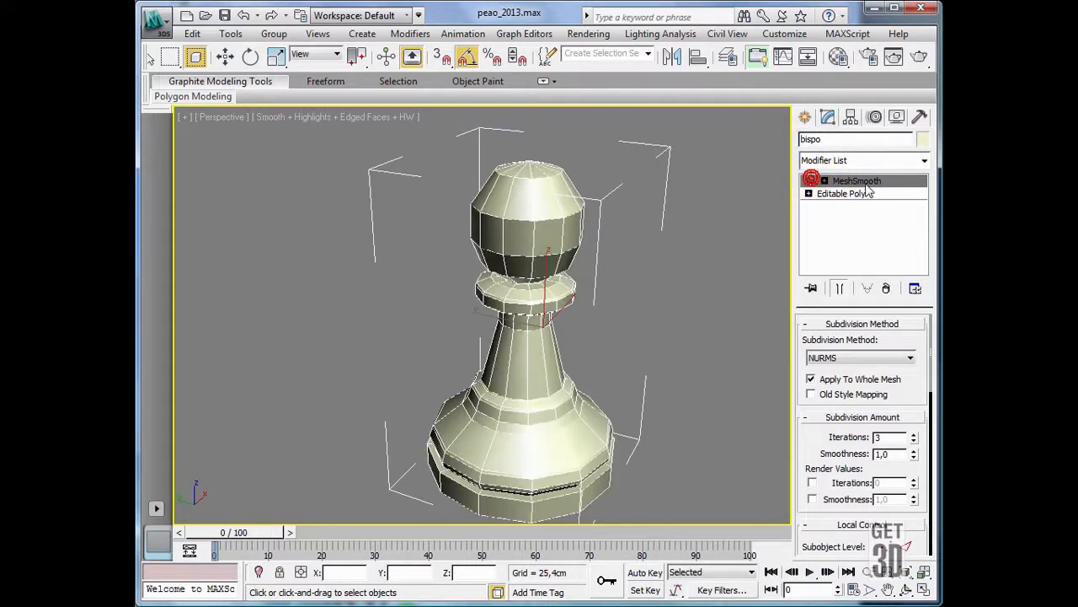
- Save the scene under the new file name bispo_2013 in the scenes folder
{"action": "left_click", "coordinate": [154, 23]}
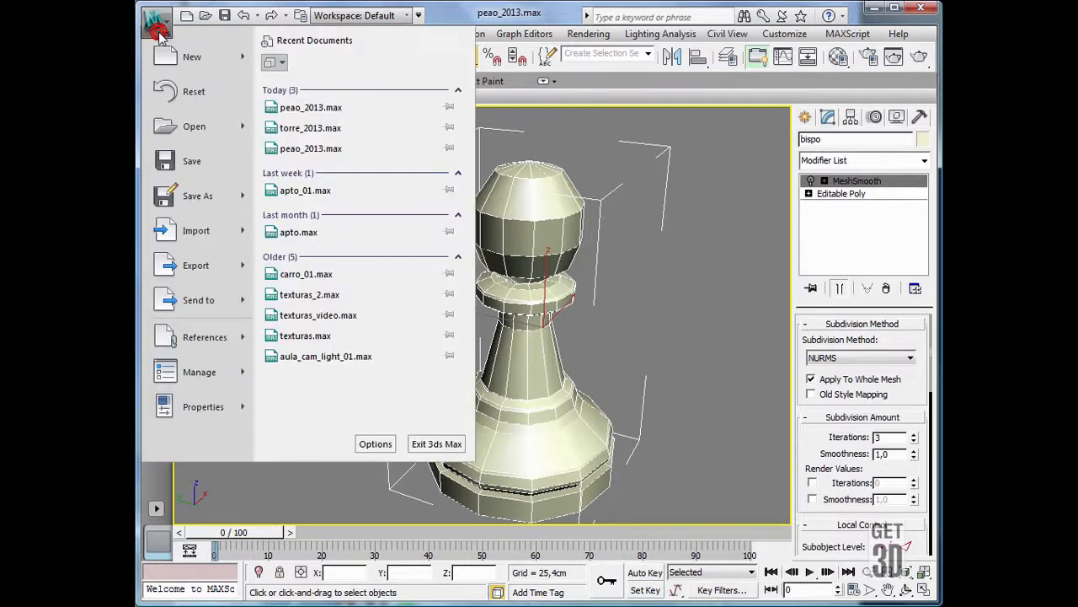
{"action": "left_click", "coordinate": [192, 196]}
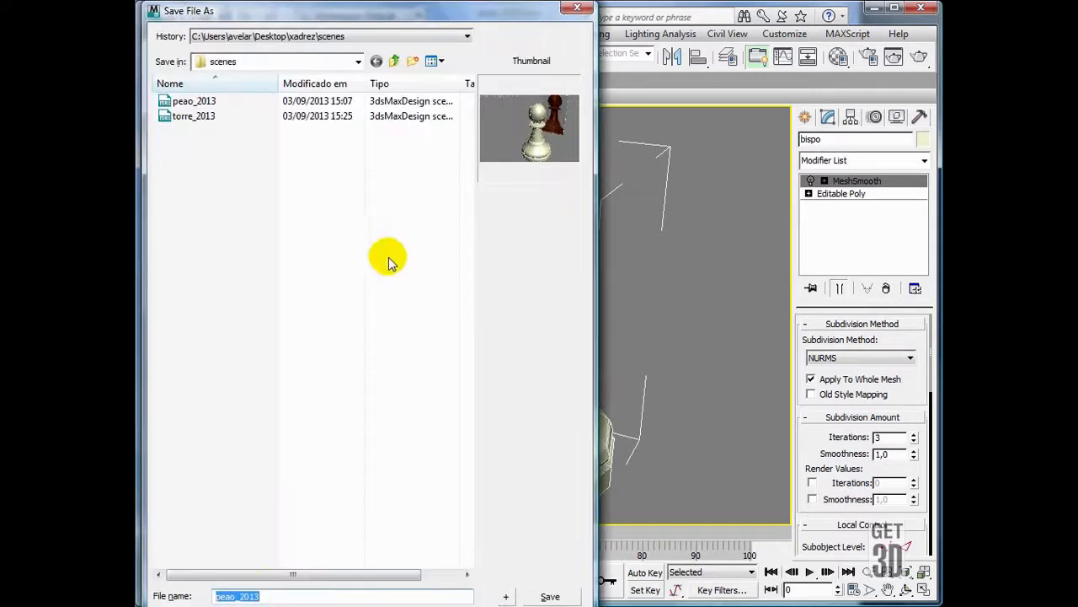
{"action": "left_click_drag", "start_coordinate": [236, 597], "coordinate": [193, 594]}
{"action": "type", "text": "bispo"}
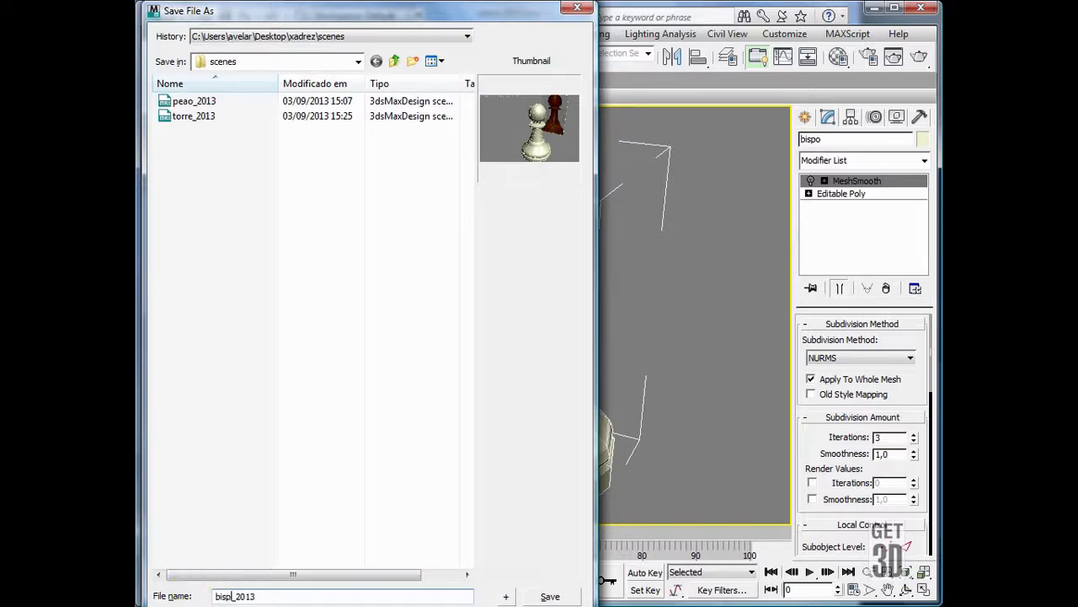
{"action": "left_click", "coordinate": [540, 597]}
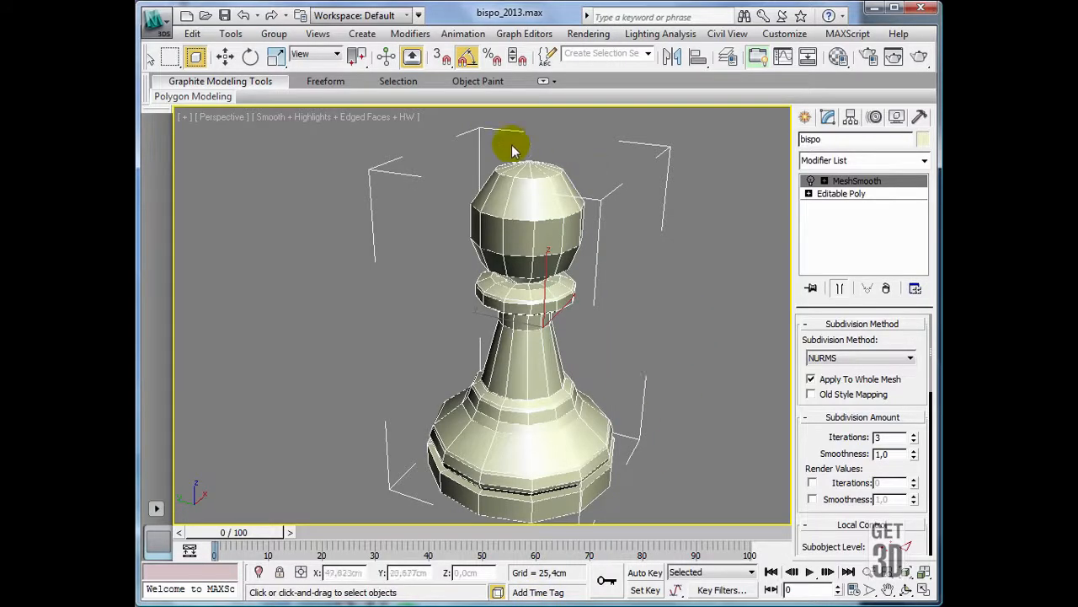
- In the Left view, raise the Editable Poly vertices of the head and collar straight up to lengthen the piece's neck
{"action": "left_click", "coordinate": [925, 590]}
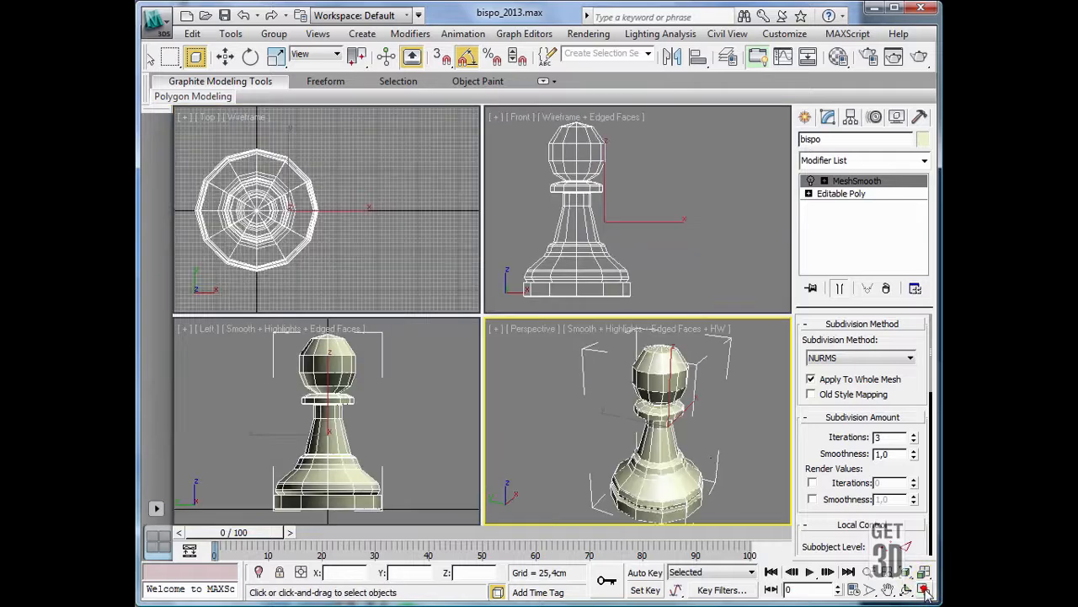
{"action": "left_click", "coordinate": [393, 406]}
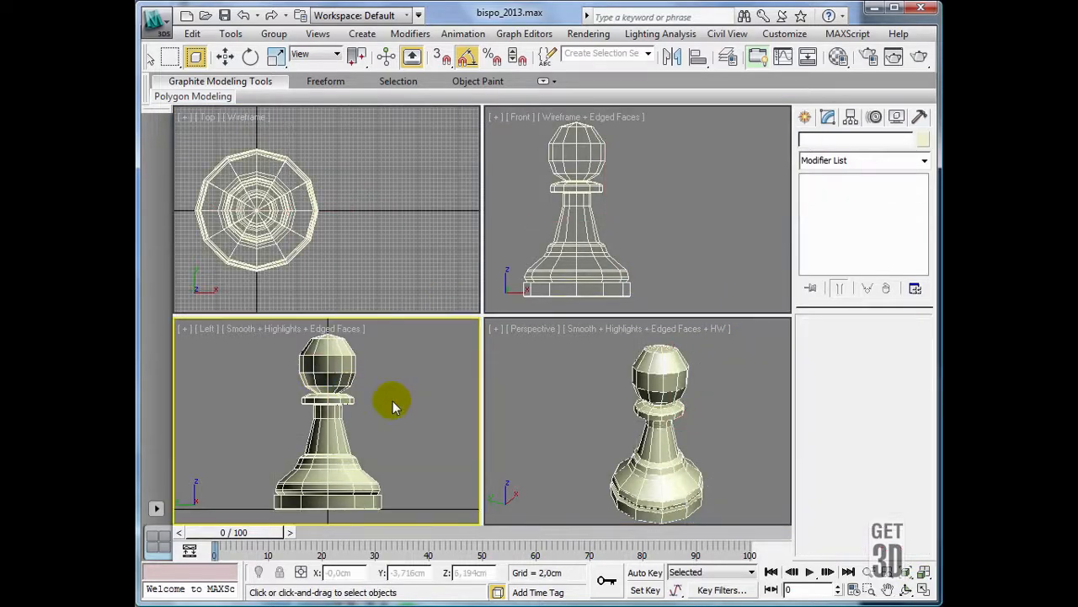
{"action": "key", "text": "alt+w"}
{"action": "key", "text": "z"}
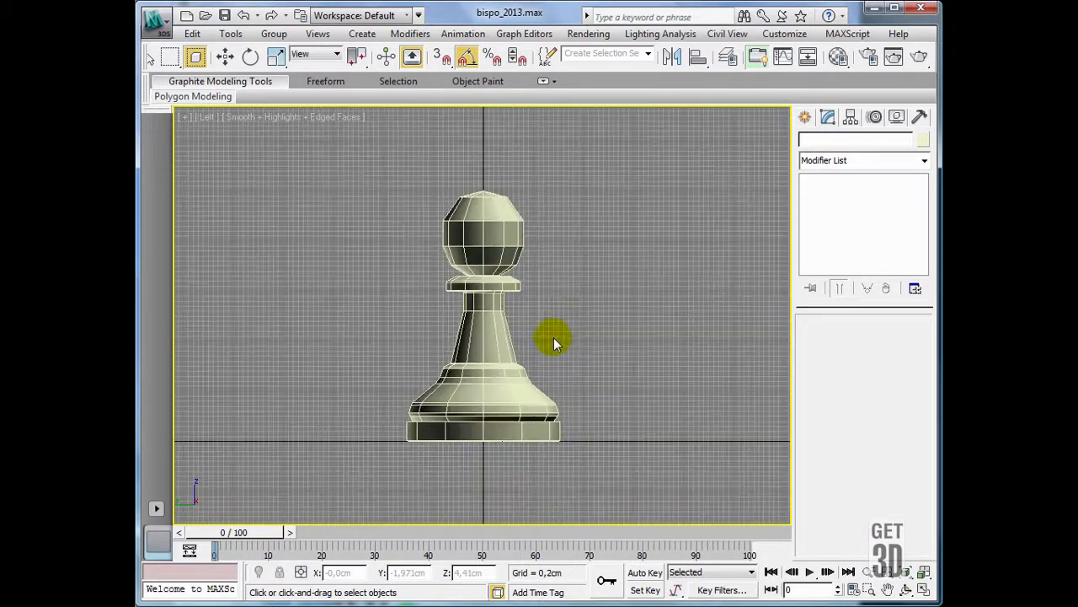
{"action": "middle_click_drag", "start_coordinate": [555, 337], "coordinate": [557, 392]}
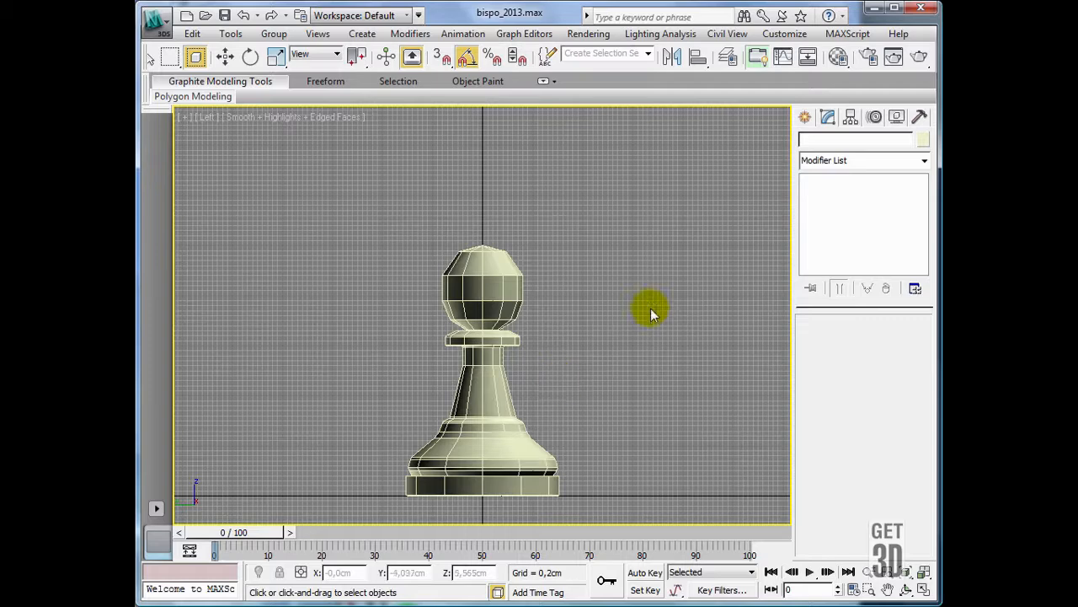
{"action": "left_click", "coordinate": [453, 271]}
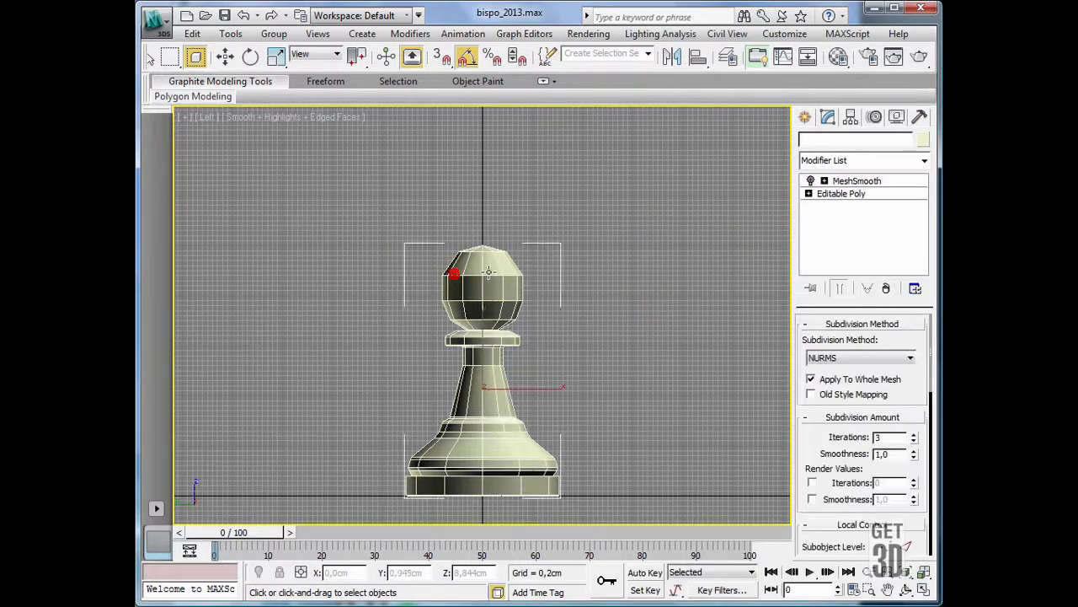
{"action": "left_click", "coordinate": [809, 194]}
{"action": "left_click", "coordinate": [839, 194]}
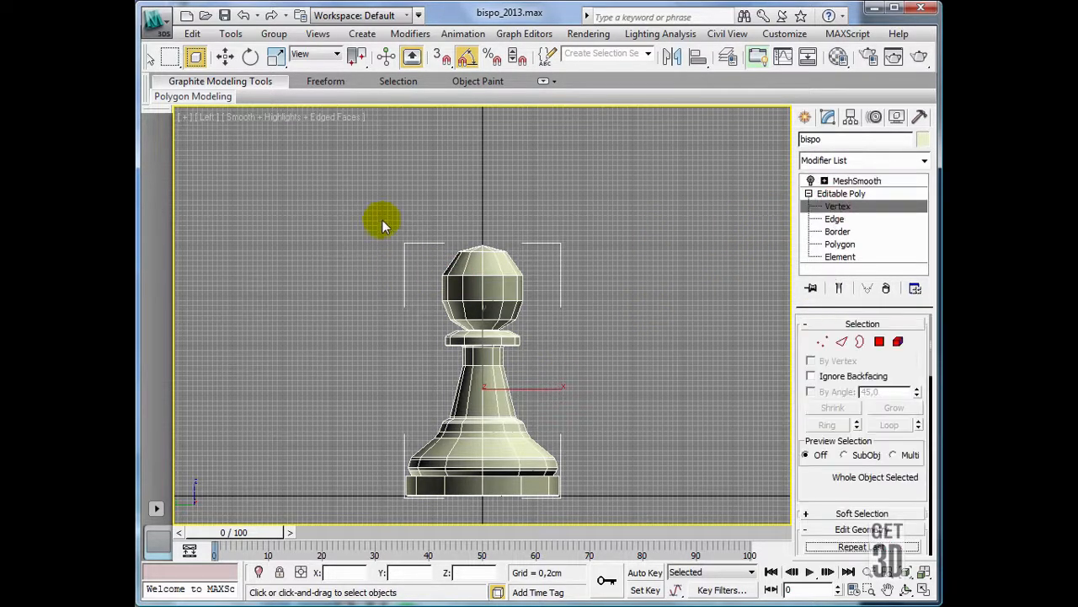
{"action": "key", "text": "1"}
{"action": "left_click_drag", "start_coordinate": [381, 211], "coordinate": [573, 358]}
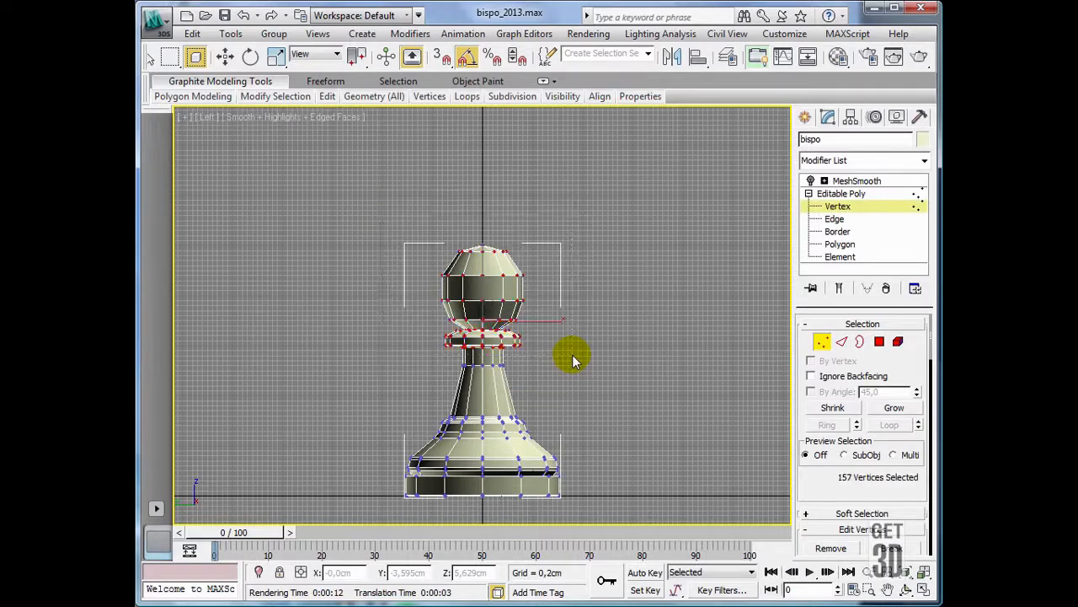
{"action": "left_click", "coordinate": [225, 57]}
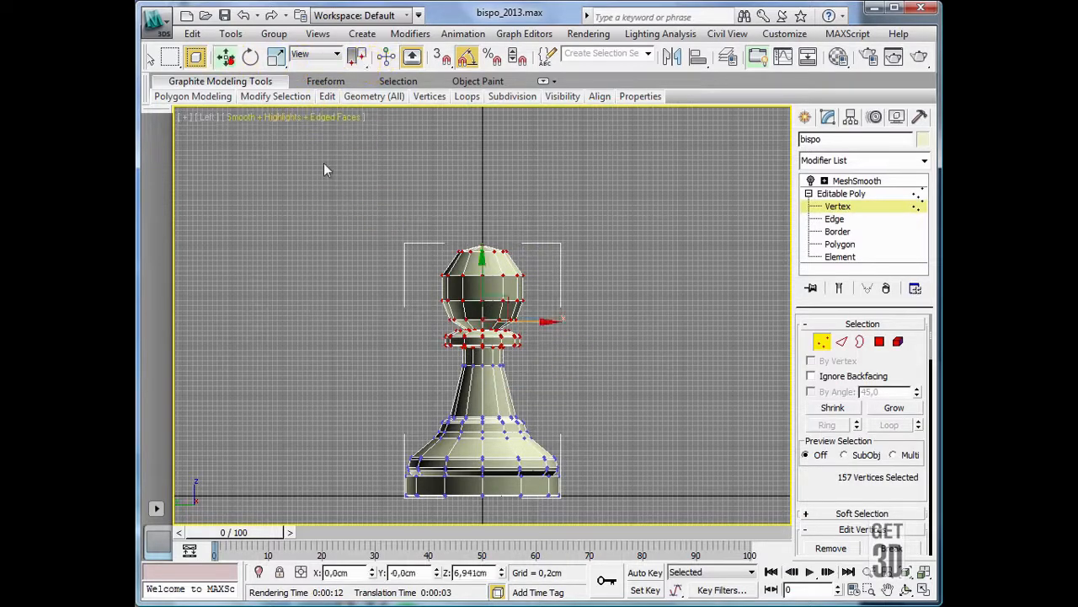
{"action": "left_click_drag", "start_coordinate": [483, 257], "coordinate": [482, 176]}
{"action": "left_click", "coordinate": [658, 383]}
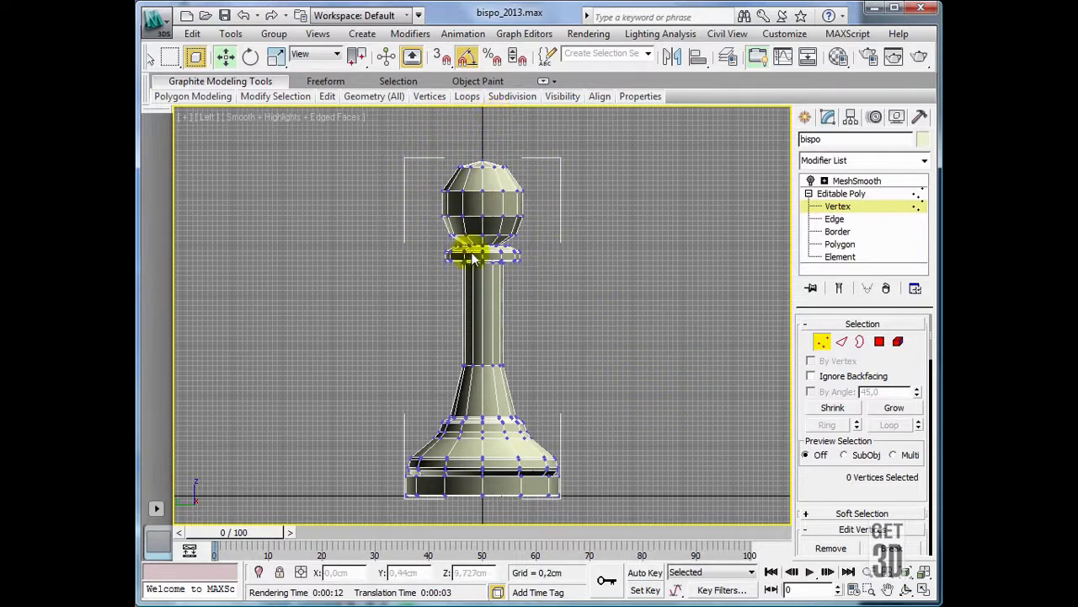
- Raise only the head vertices above the collar by about 1 cm, to a Z position of about 12.75 cm
{"action": "middle_click_drag", "start_coordinate": [546, 294], "coordinate": [525, 385]}
{"action": "scroll", "coordinate": [545, 344], "scroll_direction": "up", "scroll_amount": 3}
{"action": "middle_click_drag", "start_coordinate": [547, 303], "coordinate": [585, 336]}
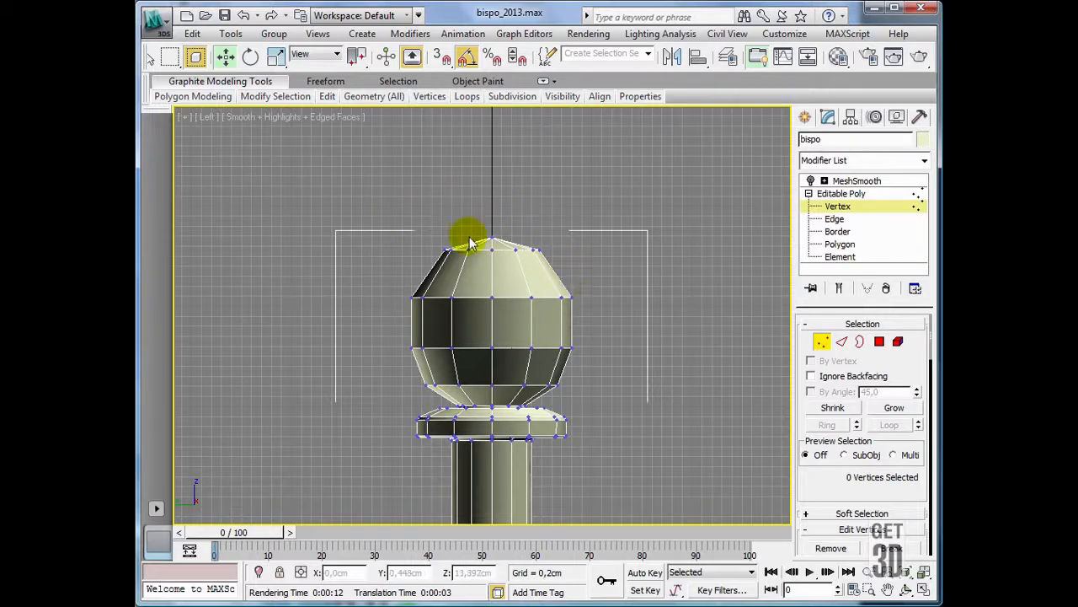
{"action": "left_click_drag", "start_coordinate": [478, 348], "coordinate": [600, 408]}
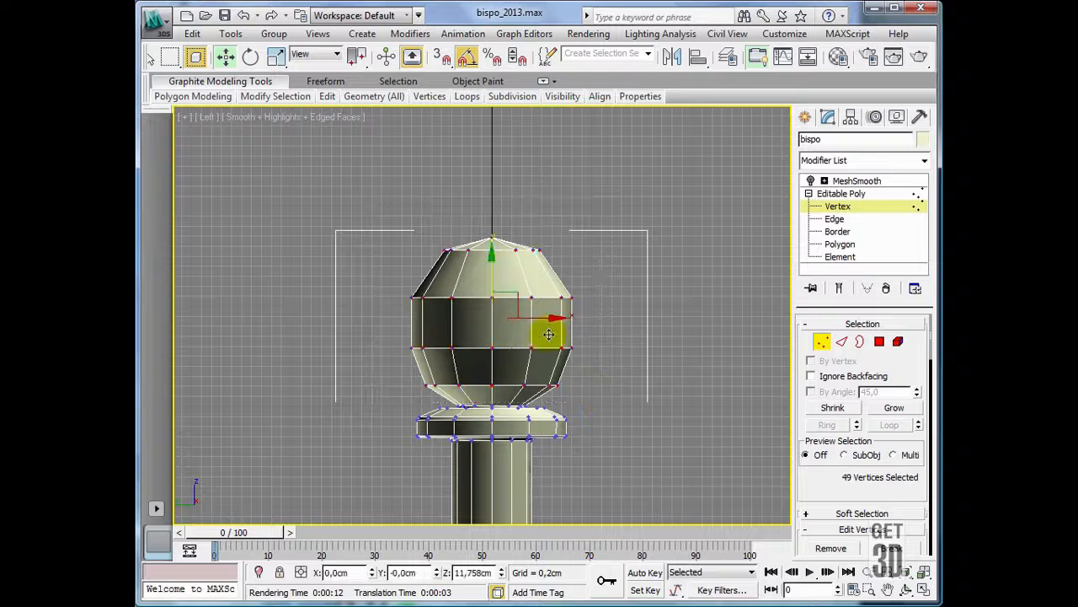
{"action": "left_click_drag", "start_coordinate": [492, 258], "coordinate": [496, 209]}
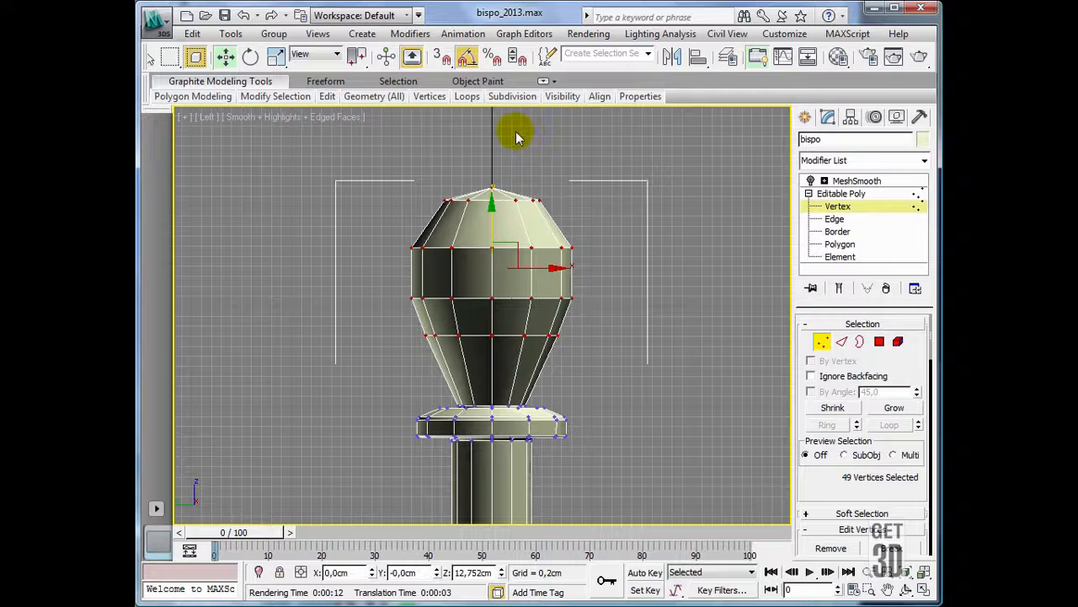
- Stretch the head vertices vertically to 150% with the Scale tool, keeping their width at 100%
{"action": "left_click", "coordinate": [276, 57]}
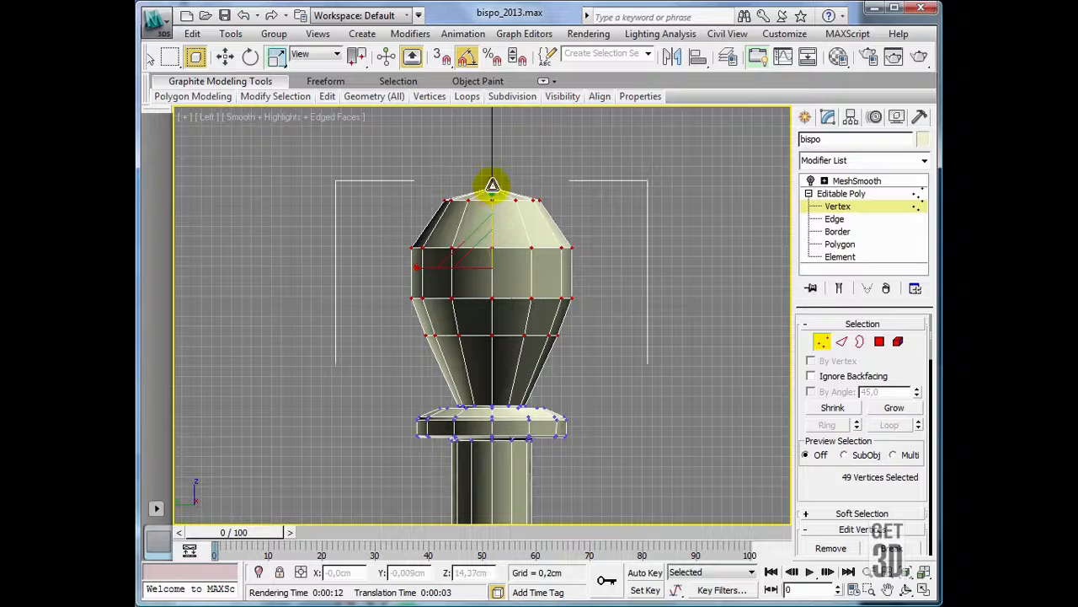
{"action": "key", "text": "equal"}
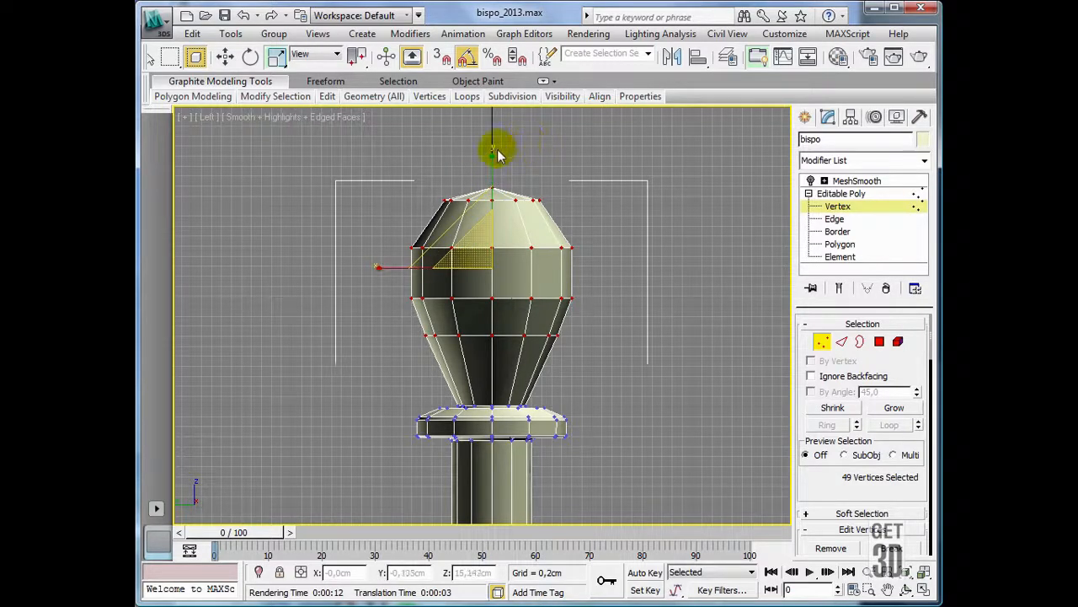
{"action": "left_click_drag", "start_coordinate": [491, 149], "coordinate": [497, 125]}
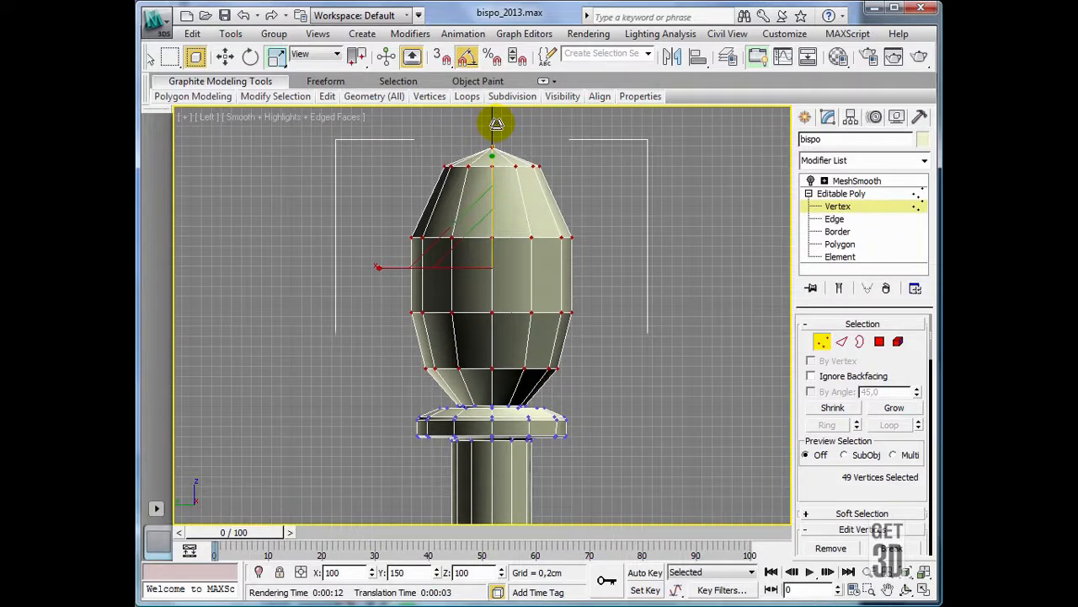
{"action": "left_click", "coordinate": [601, 293]}
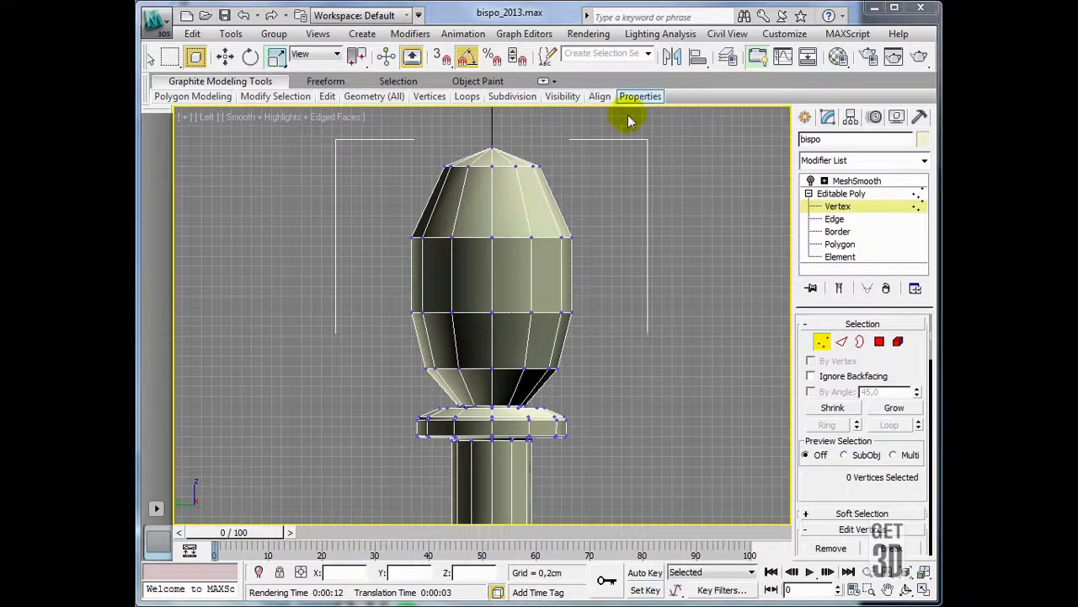
- Lower the 13 vertices at the tip of the head by about 0.24 cm, and leave vertex editing
{"action": "mouse_move", "coordinate": [425, 127]}
{"action": "left_mouse_down"}
{"action": "mouse_move", "coordinate": [504, 177]}
{"action": "mouse_move", "coordinate": [573, 189]}
{"action": "left_mouse_up"}
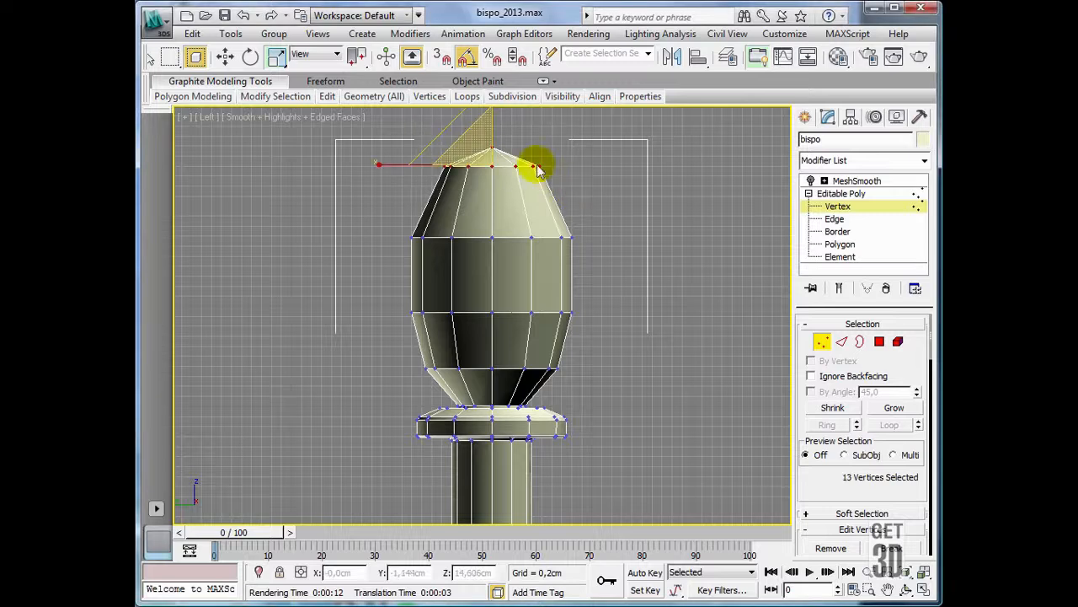
{"action": "left_click", "coordinate": [276, 96]}
{"action": "left_click", "coordinate": [226, 57]}
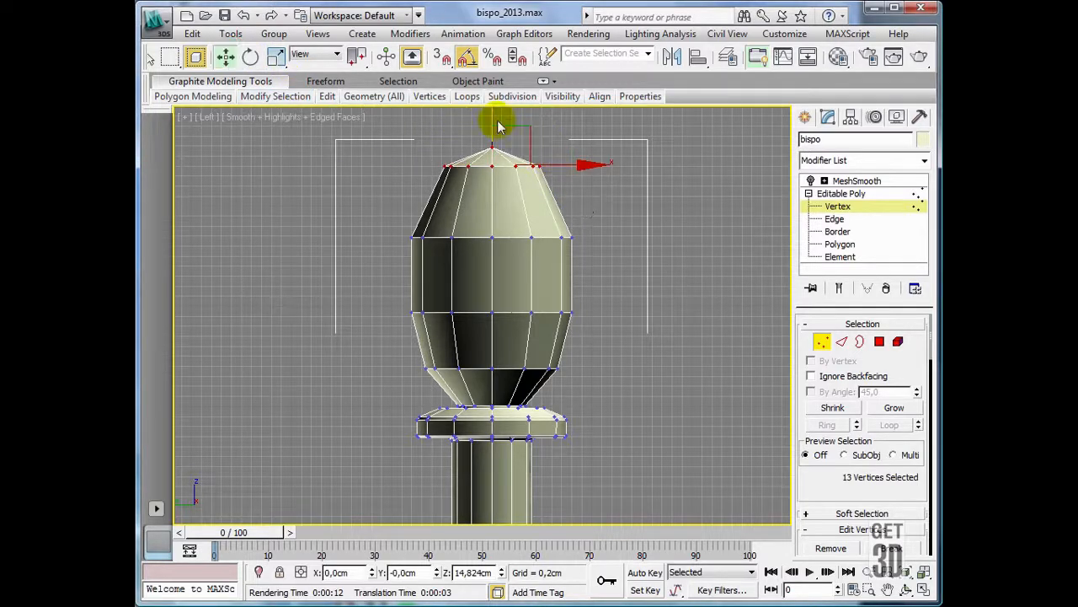
{"action": "left_click_drag", "start_coordinate": [493, 118], "coordinate": [494, 129]}
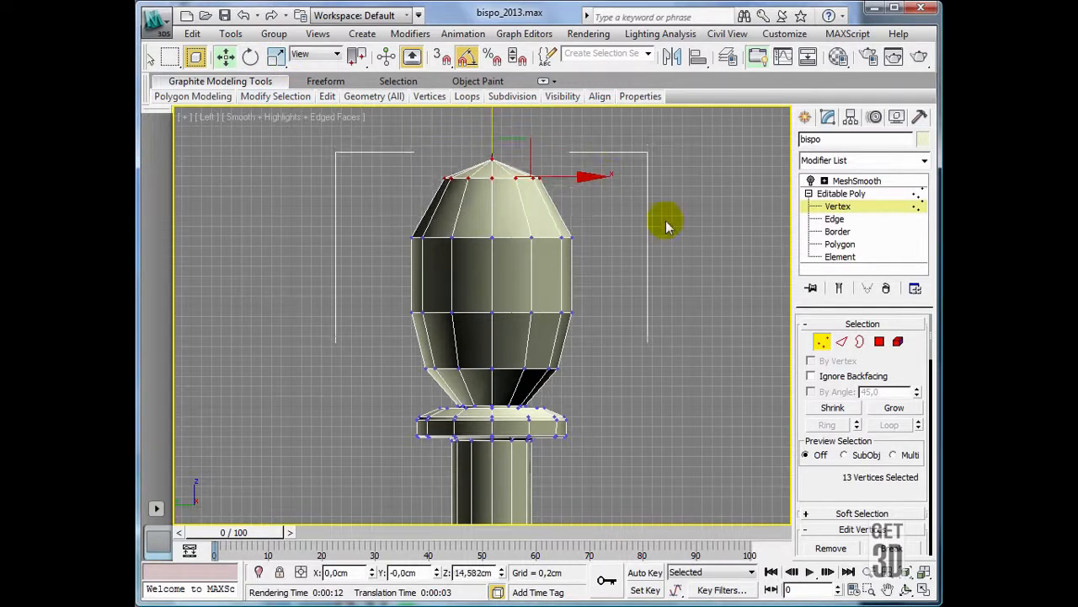
{"action": "left_click", "coordinate": [642, 382]}
{"action": "scroll", "coordinate": [643, 382], "scroll_direction": "down", "scroll_amount": 5}
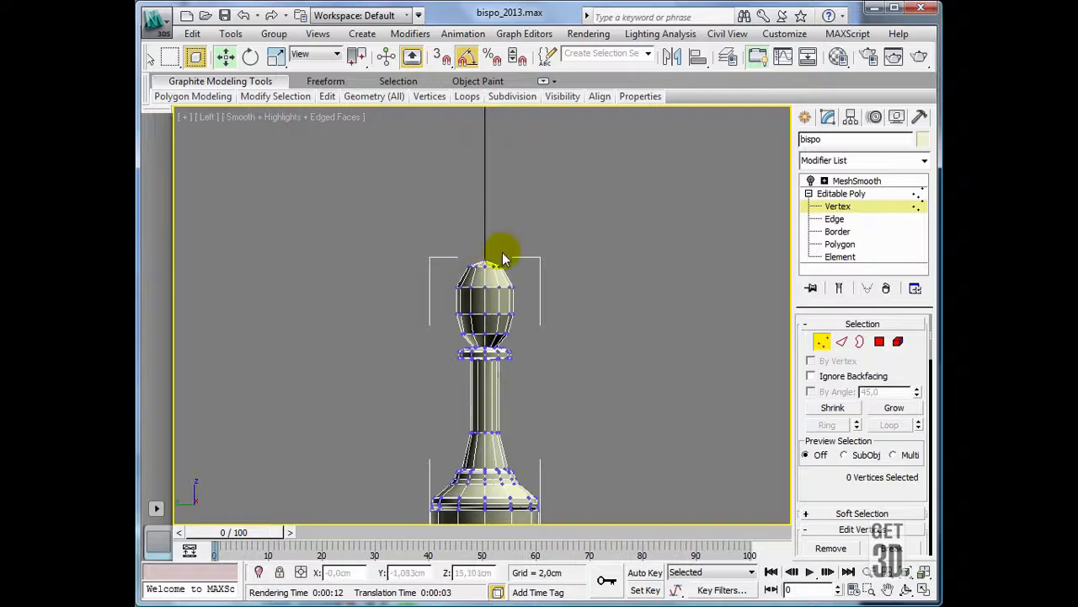
{"action": "scroll", "coordinate": [565, 233], "scroll_direction": "up", "scroll_amount": 4}
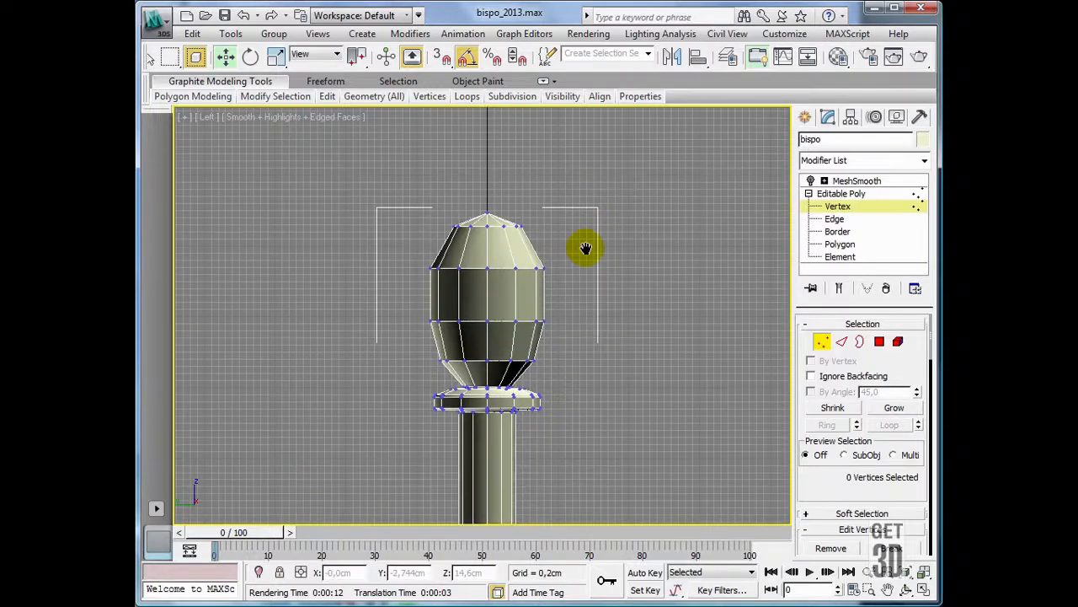
{"action": "scroll", "coordinate": [582, 245], "scroll_direction": "up", "scroll_amount": 3}
{"action": "scroll", "coordinate": [513, 291], "scroll_direction": "up", "scroll_amount": 2}
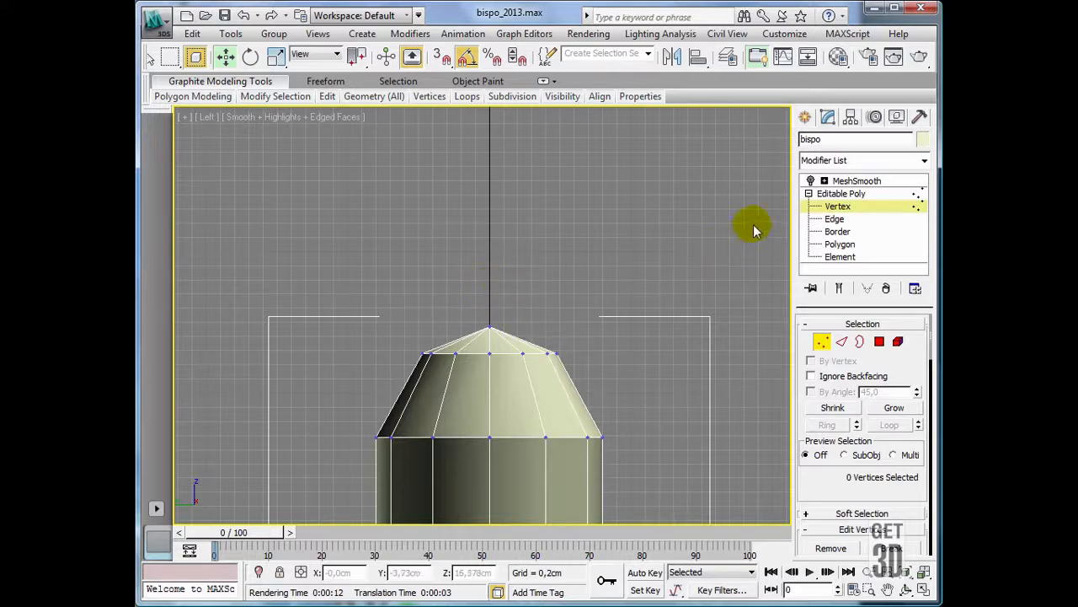
{"action": "left_click", "coordinate": [819, 203]}
{"action": "left_click", "coordinate": [809, 195]}
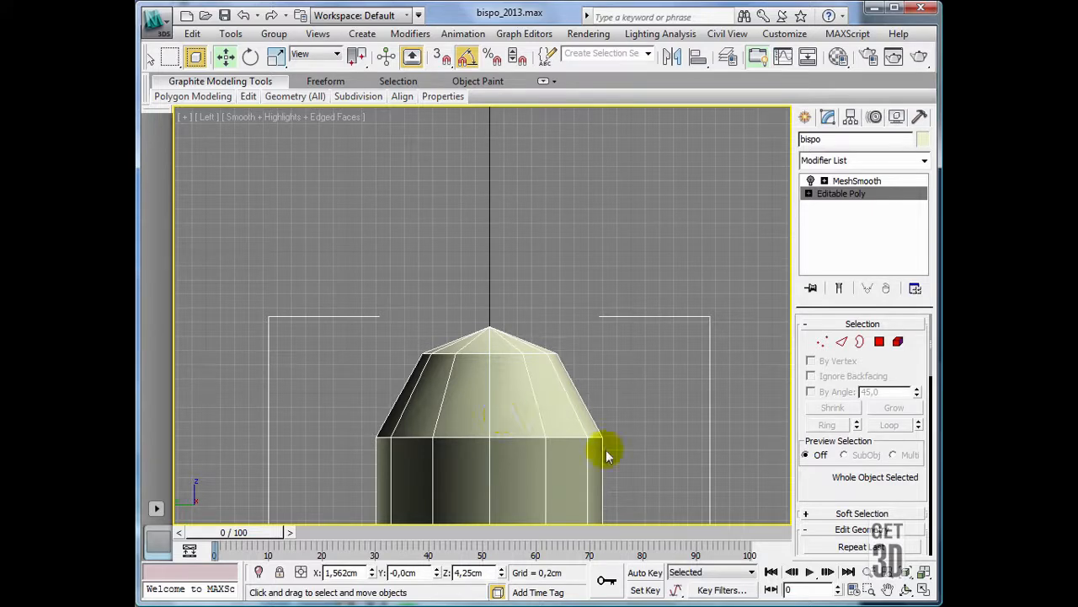
- Prepare a standard Sphere primitive with keyboard entry, using a radius of 0.5 cm and 12 segments
{"action": "left_click", "coordinate": [925, 590]}
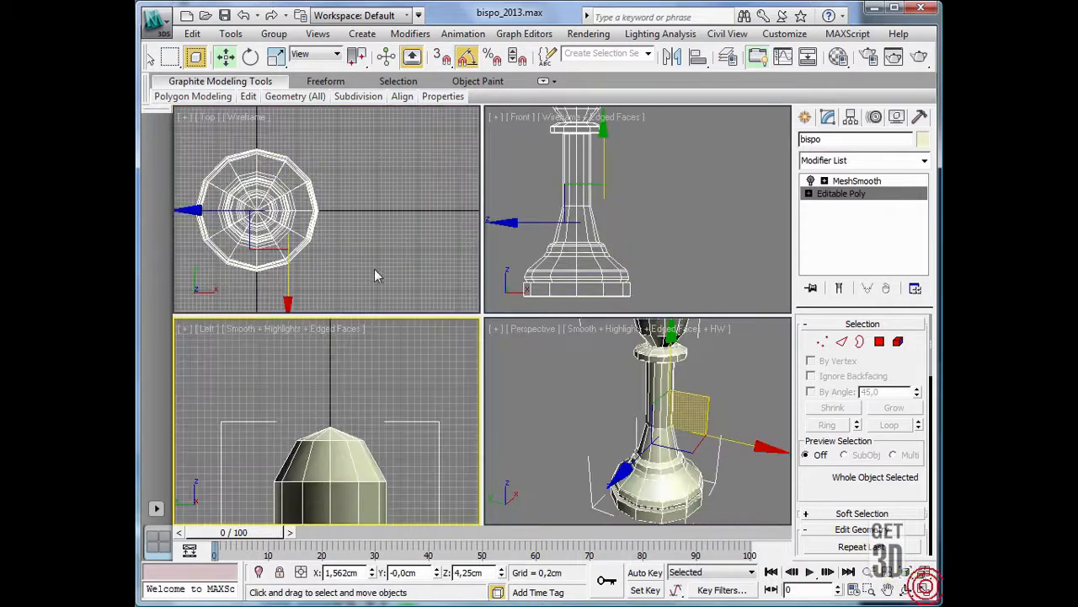
{"action": "right_click", "coordinate": [372, 269]}
{"action": "middle_click_drag", "start_coordinate": [350, 261], "coordinate": [402, 268]}
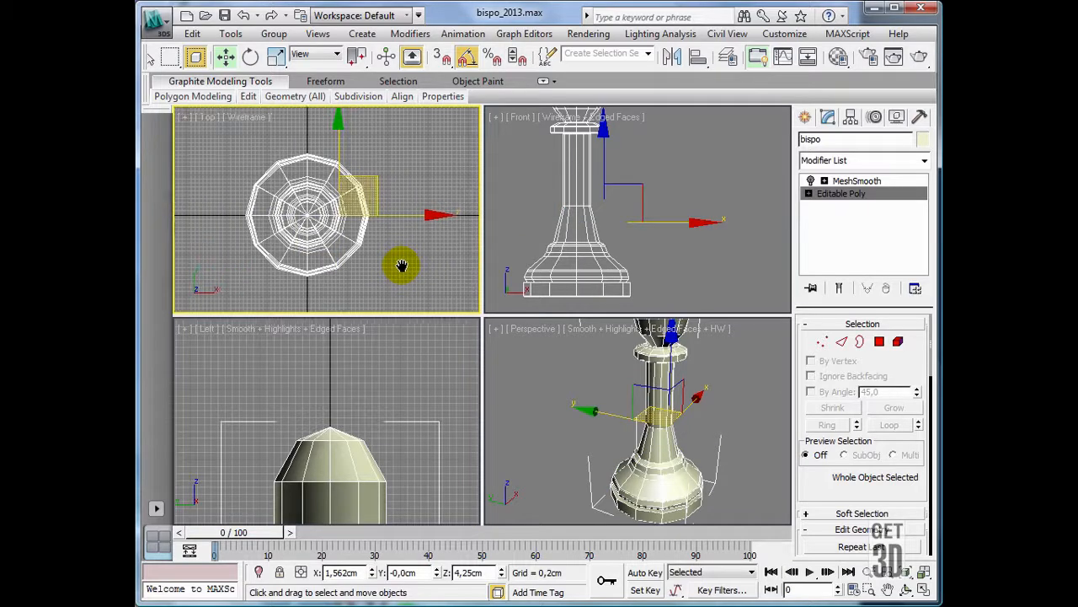
{"action": "middle_click_drag", "start_coordinate": [667, 243], "coordinate": [732, 280]}
{"action": "scroll", "coordinate": [732, 259], "scroll_direction": "down", "scroll_amount": 2}
{"action": "middle_click_drag", "start_coordinate": [706, 371], "coordinate": [691, 462]}
{"action": "left_click", "coordinate": [806, 117]}
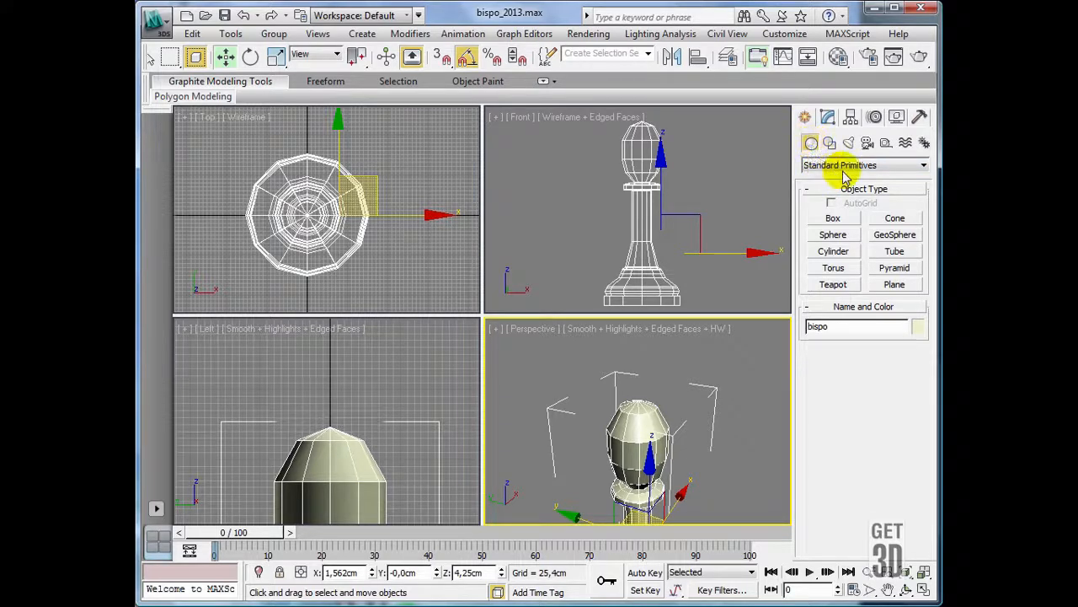
{"action": "left_click", "coordinate": [833, 237]}
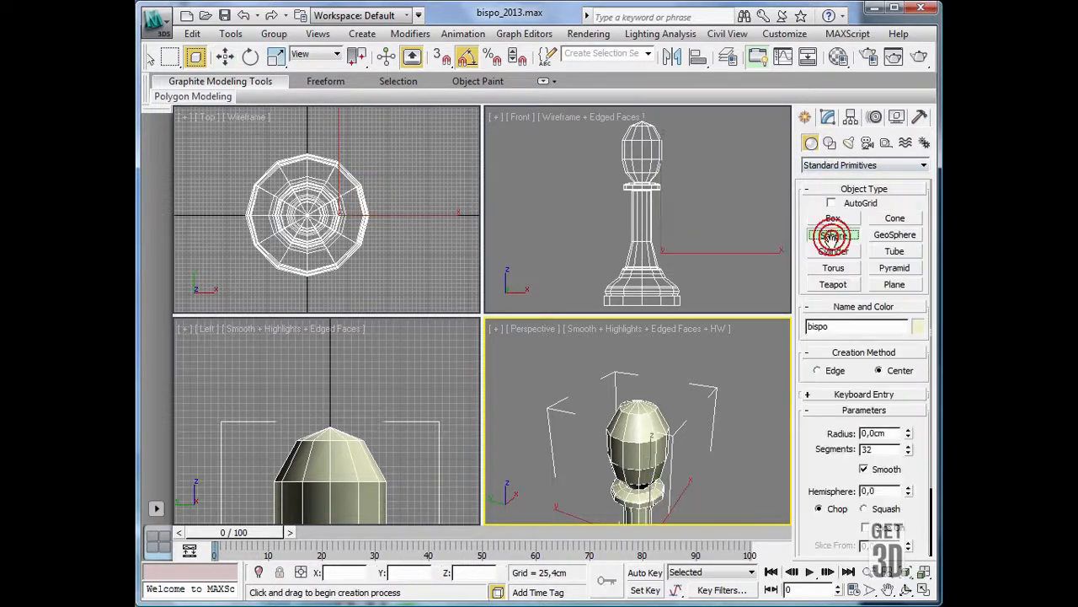
{"action": "left_click", "coordinate": [807, 396]}
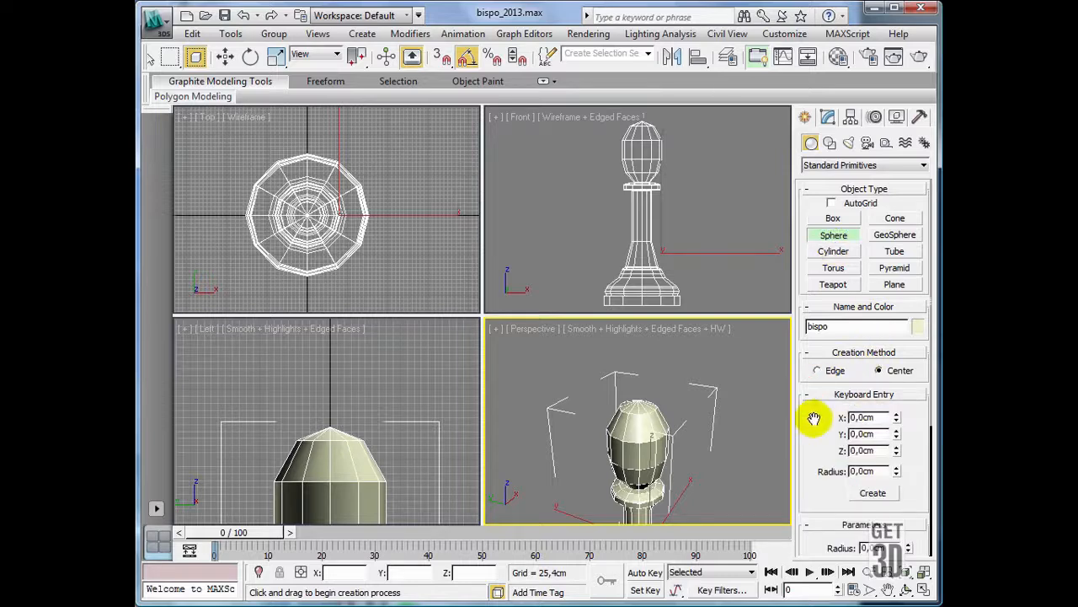
{"action": "scroll", "coordinate": [811, 421], "scroll_direction": "down", "scroll_amount": 4}
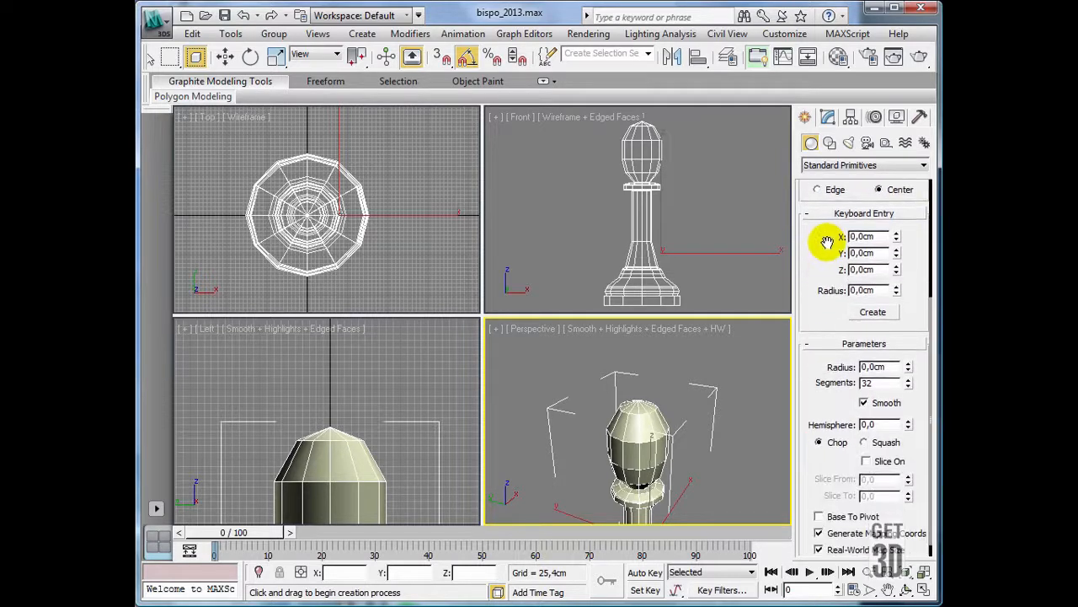
{"action": "scroll", "coordinate": [826, 242], "scroll_direction": "down", "scroll_amount": 1}
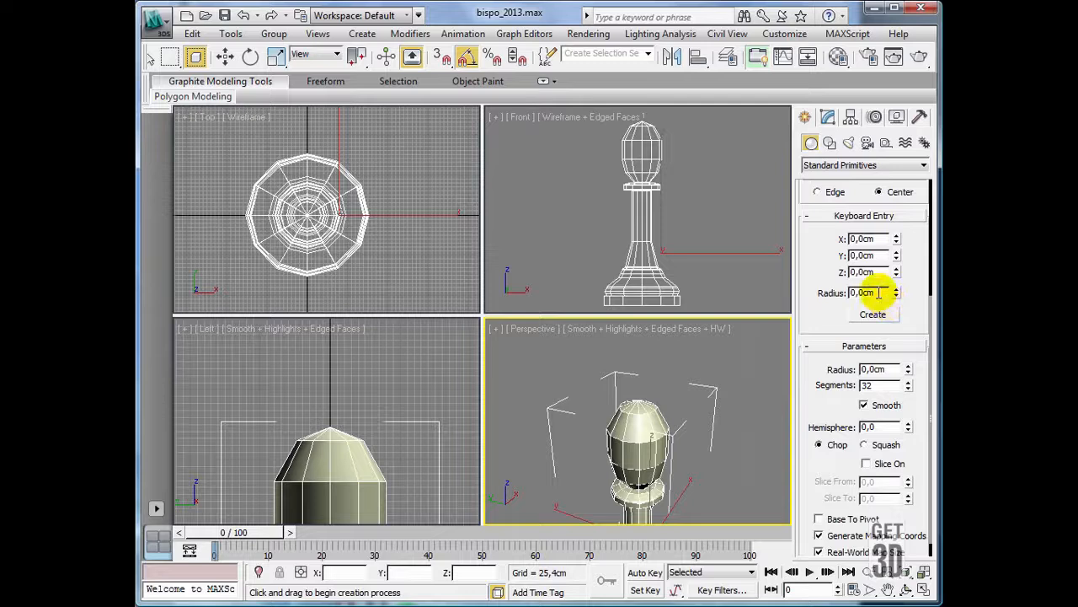
{"action": "left_click_drag", "start_coordinate": [879, 292], "coordinate": [861, 292]}
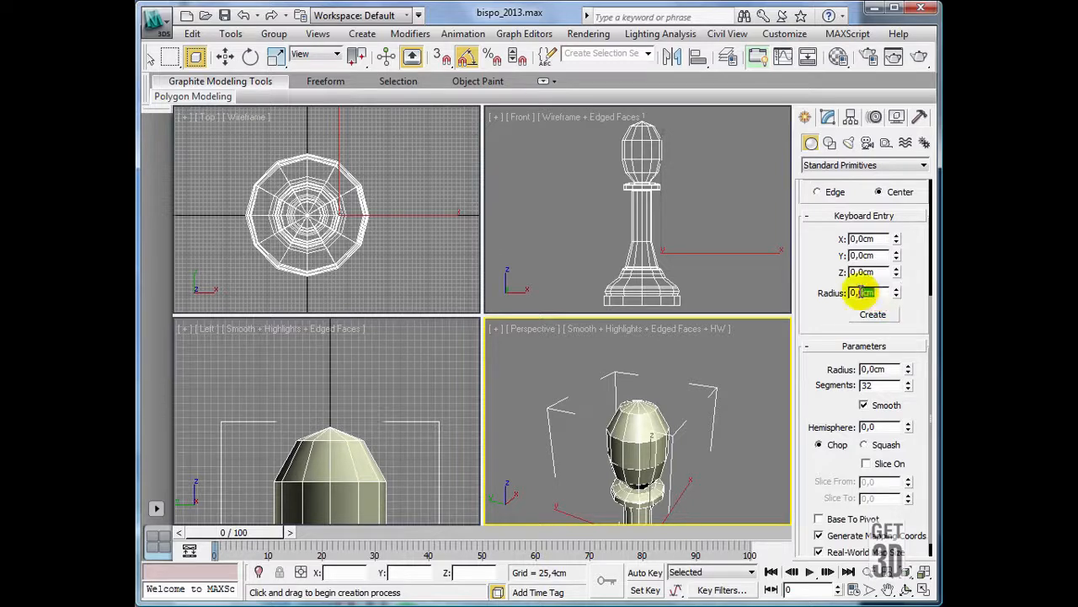
{"action": "type", "text": "5"}
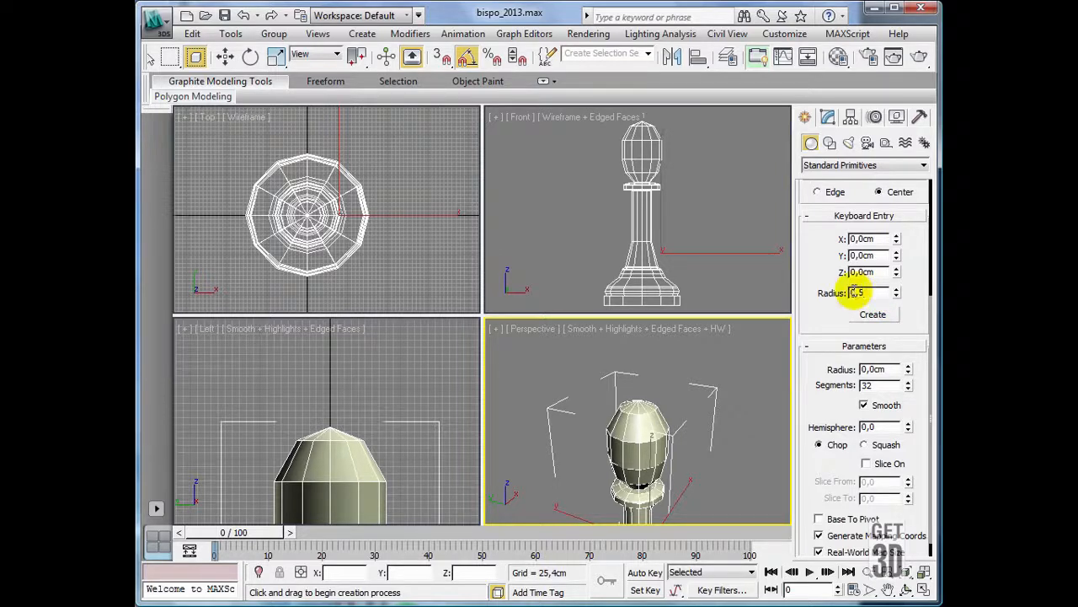
{"action": "double_click", "coordinate": [871, 385]}
{"action": "type", "text": "12"}
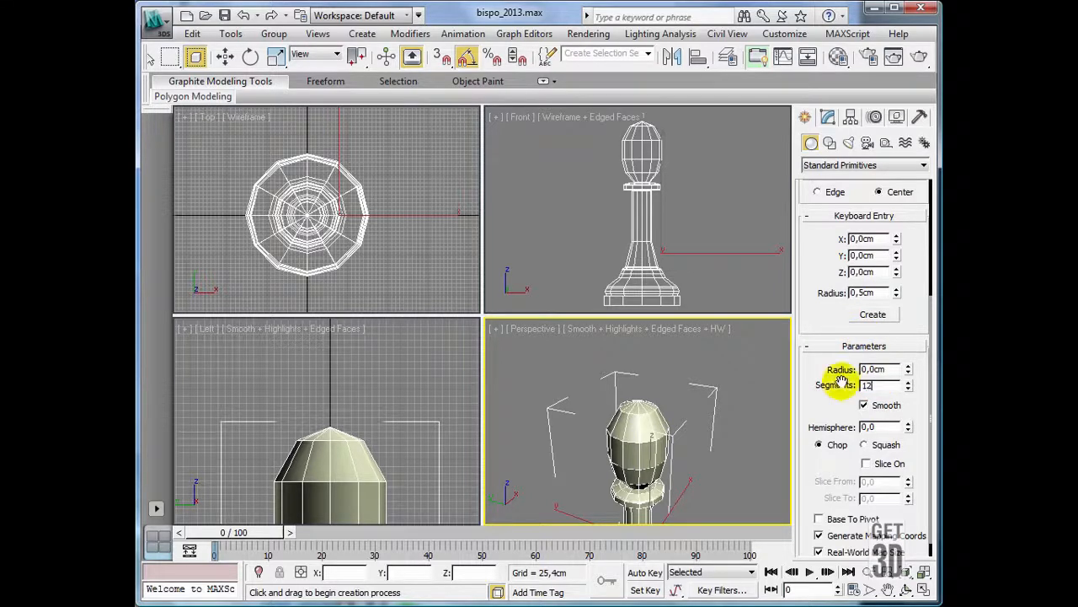
{"action": "key", "text": "Return"}
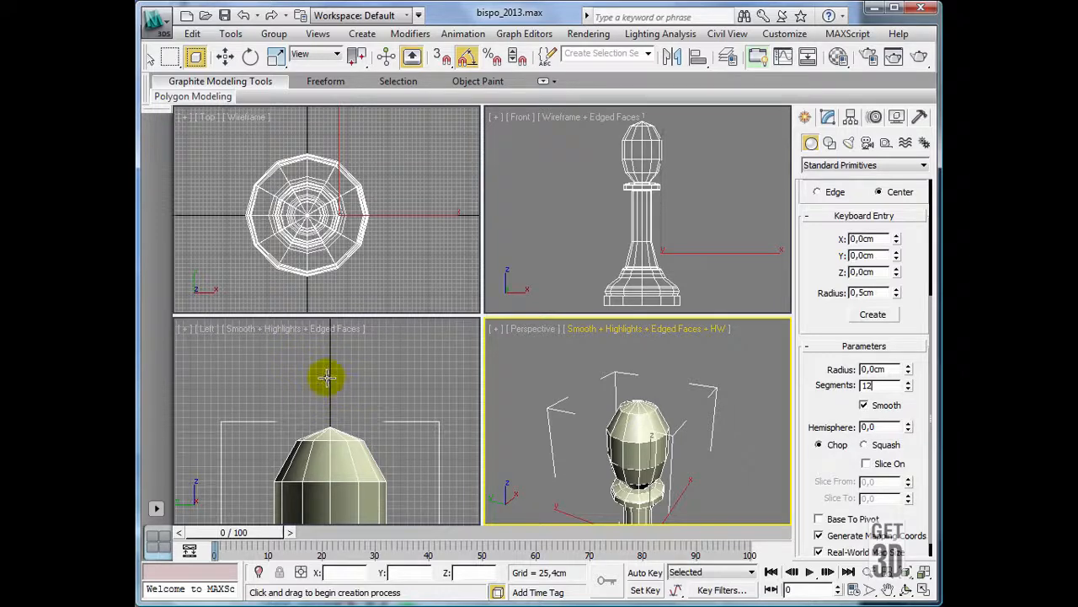
- Set the sphere's Z position to 16 cm and create it above the bishop's head from the Perspective view
{"action": "double_click", "coordinate": [877, 272]}
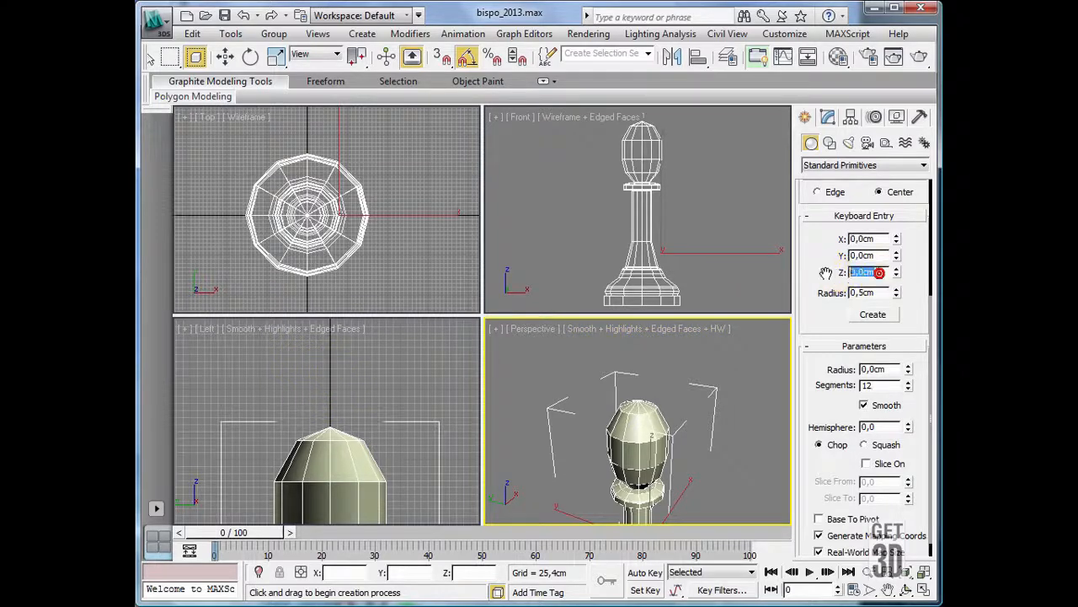
{"action": "type", "text": "16"}
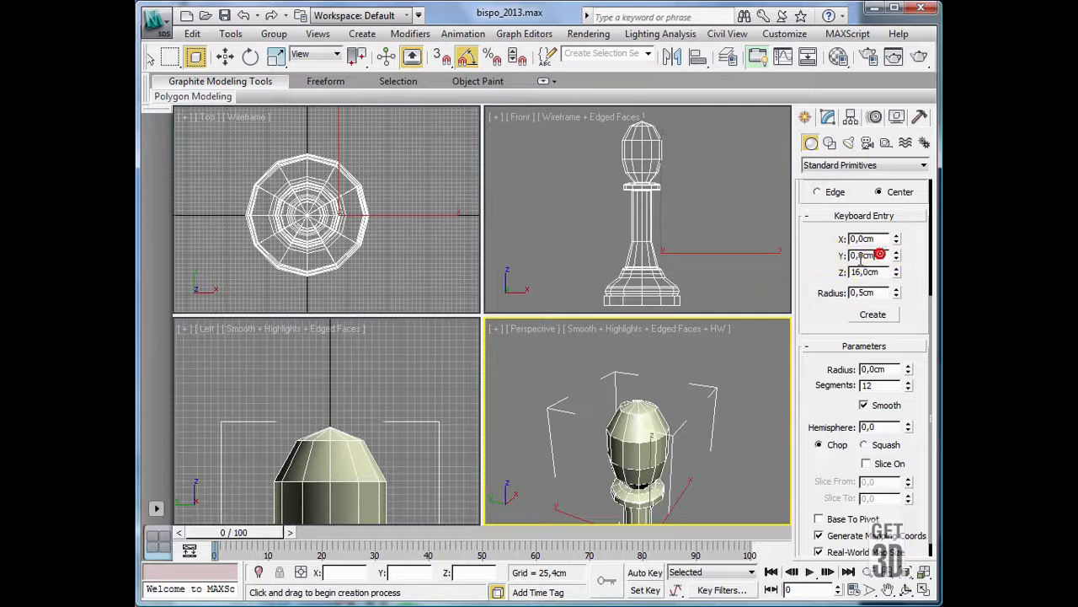
{"action": "left_click", "coordinate": [871, 316]}
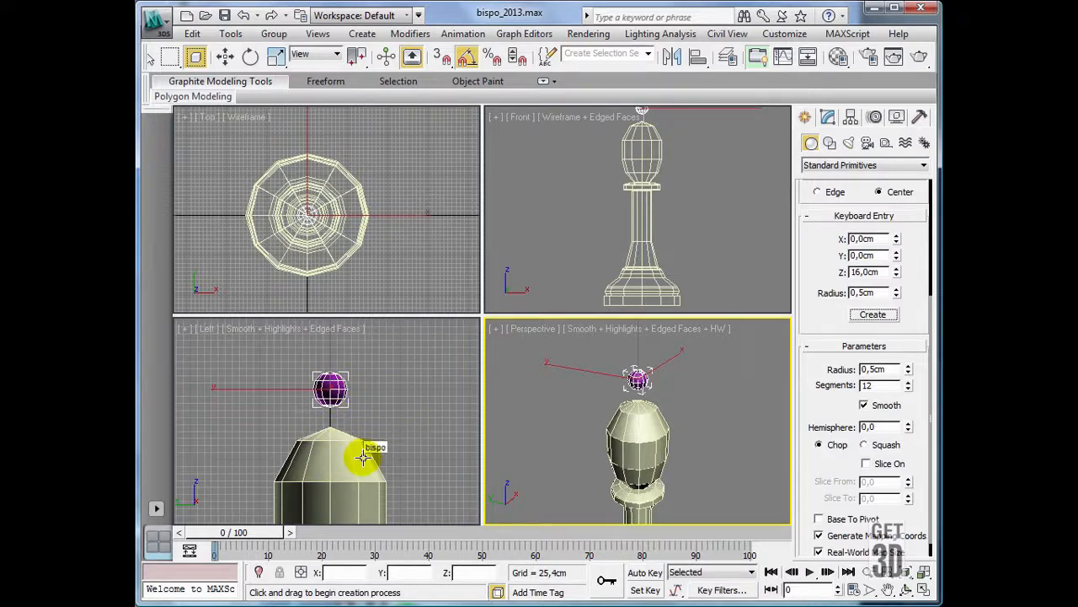
{"action": "scroll", "coordinate": [407, 391], "scroll_direction": "up", "scroll_amount": 3}
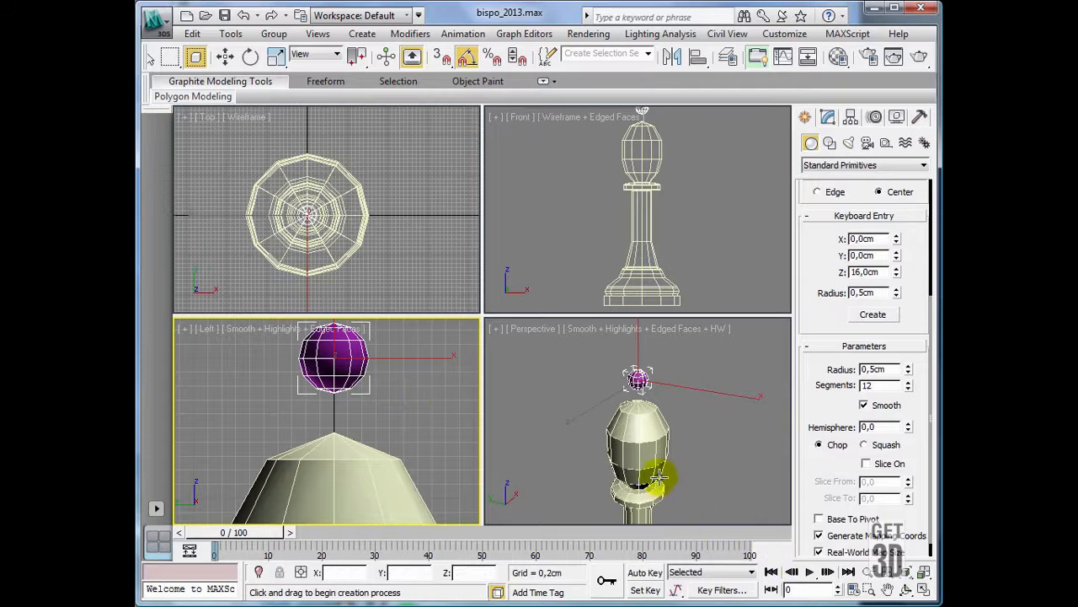
{"action": "scroll", "coordinate": [674, 470], "scroll_direction": "up", "scroll_amount": 5}
{"action": "middle_click_drag", "start_coordinate": [686, 441], "coordinate": [688, 459]}
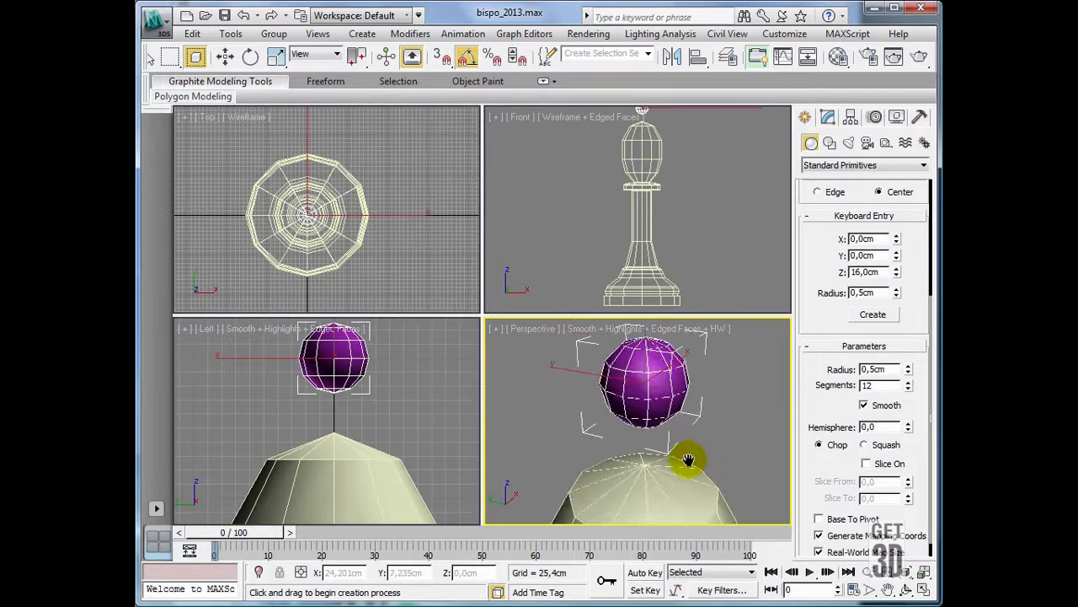
{"action": "scroll", "coordinate": [687, 457], "scroll_direction": "down", "scroll_amount": 5}
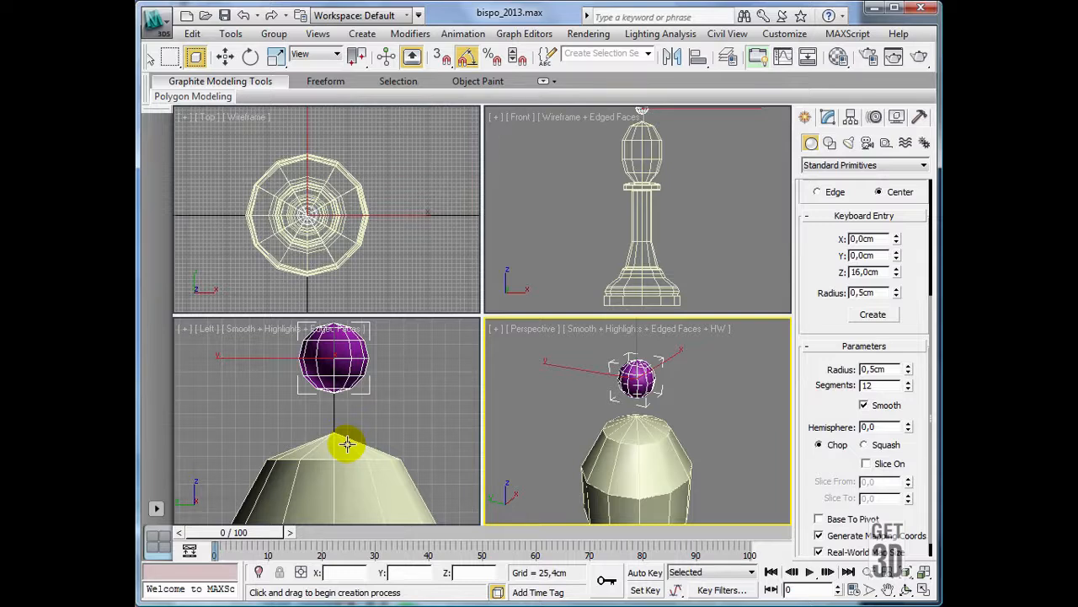
- End sphere creation and convert the new sphere to an Editable Poly
{"action": "right_click", "coordinate": [350, 361]}
{"action": "right_click", "coordinate": [350, 361]}
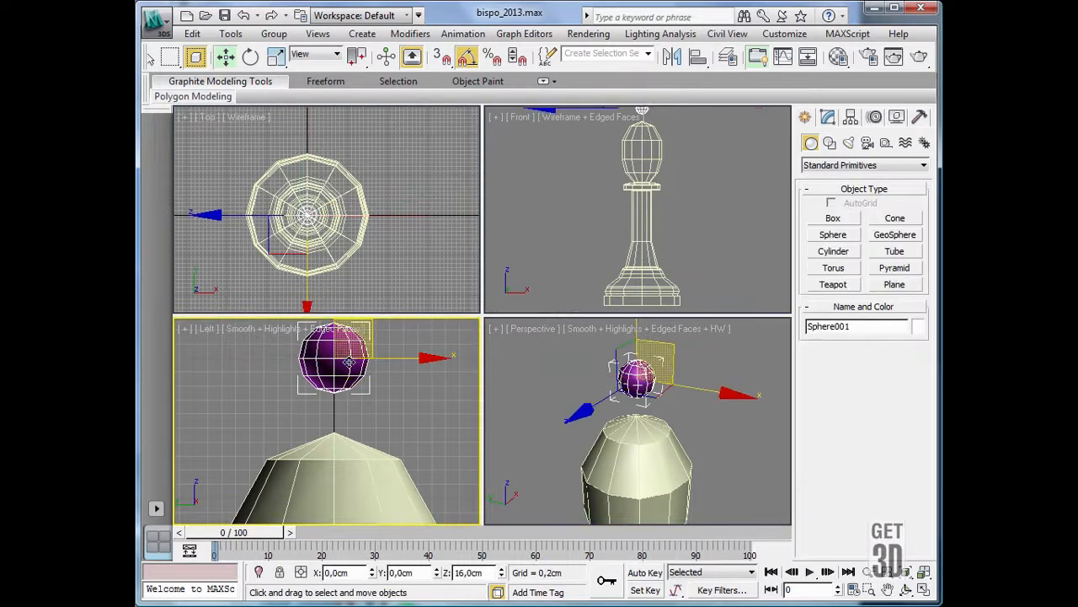
{"action": "right_click", "coordinate": [350, 362]}
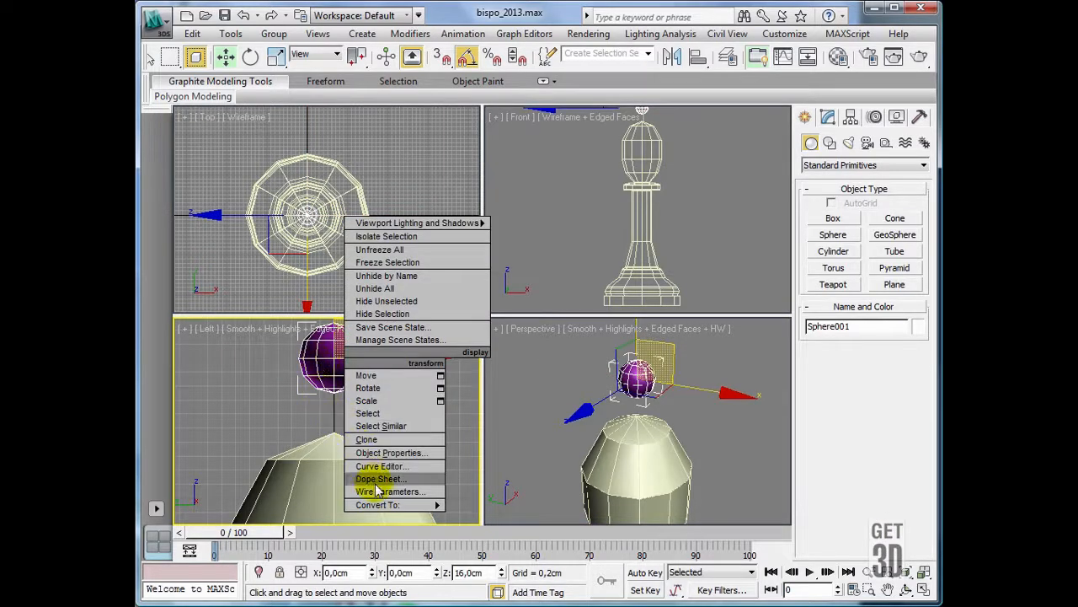
{"action": "mouse_move", "coordinate": [389, 506]}
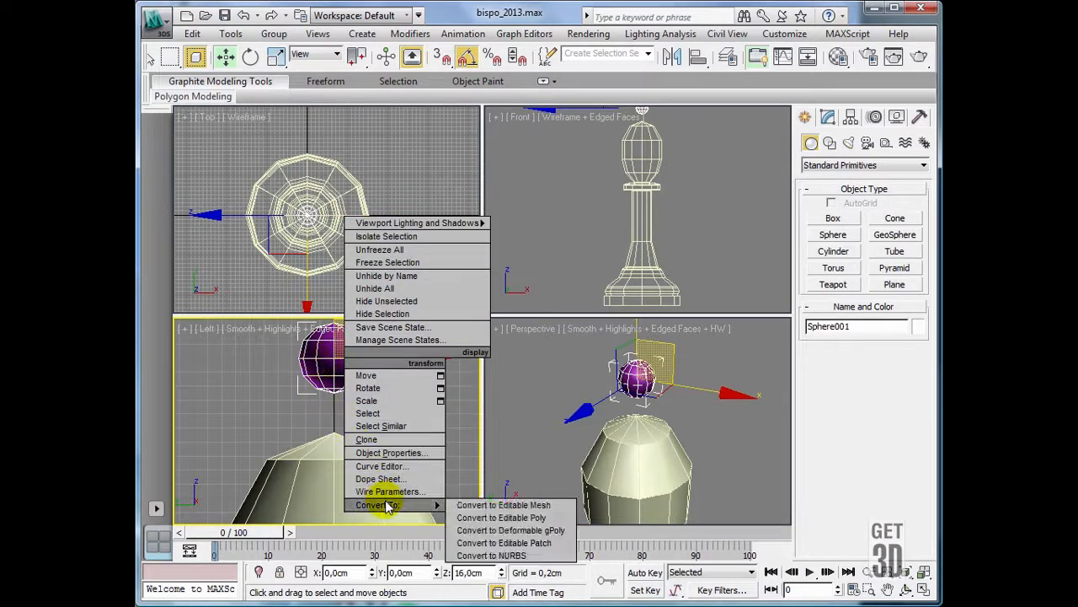
{"action": "left_click", "coordinate": [468, 517]}
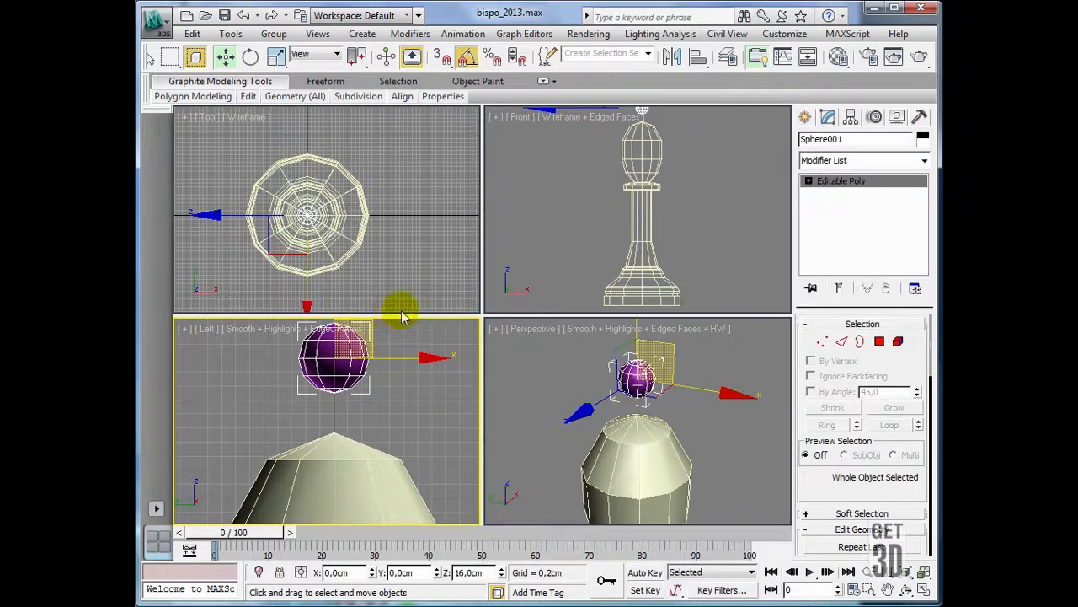
- Deselect the sphere and, with the Left view active, create a second sphere by keyboard entry with Z 16 cm and radius 0.5 cm
{"action": "right_click", "coordinate": [394, 258]}
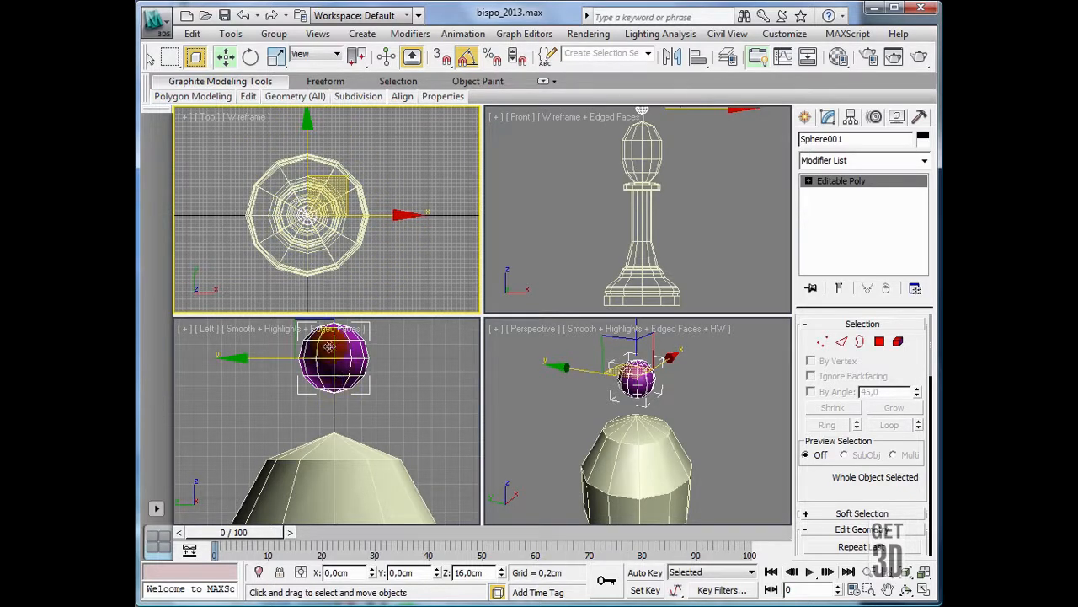
{"action": "right_click", "coordinate": [409, 401]}
{"action": "left_click", "coordinate": [409, 401]}
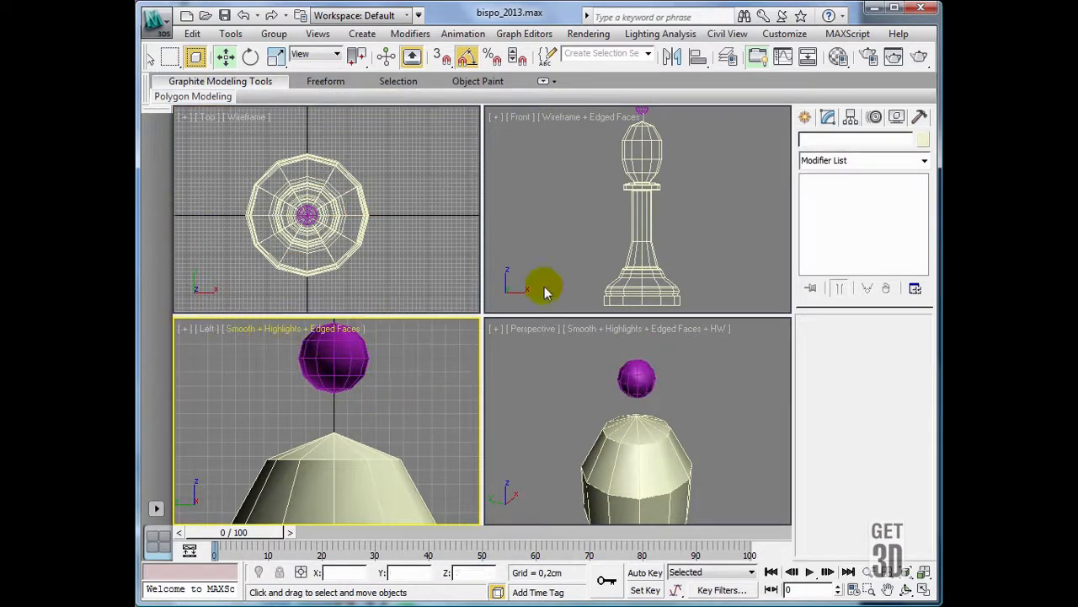
{"action": "left_click", "coordinate": [802, 115]}
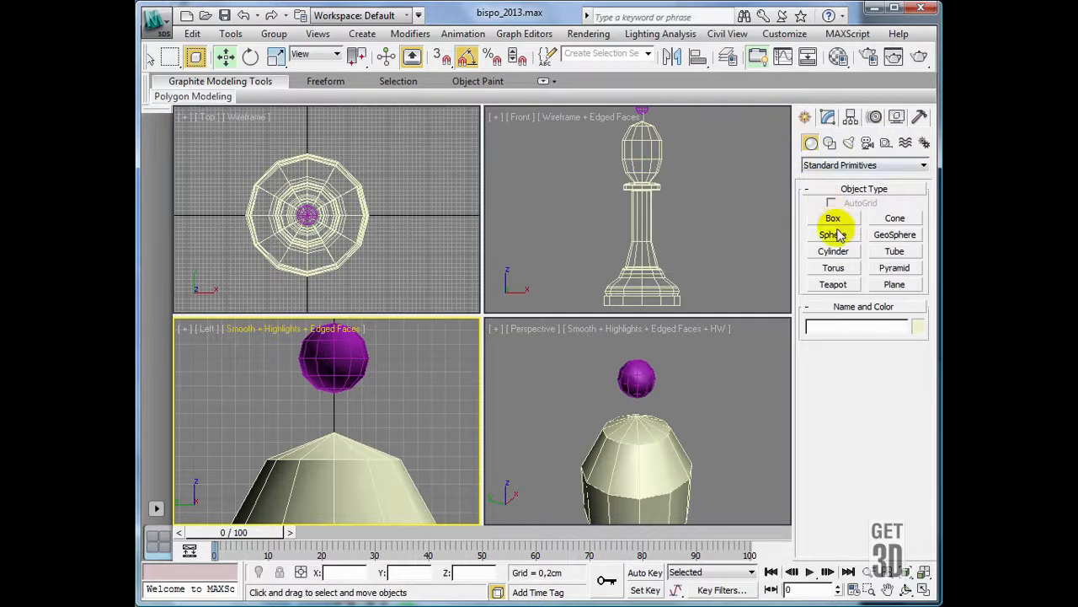
{"action": "left_click", "coordinate": [833, 235]}
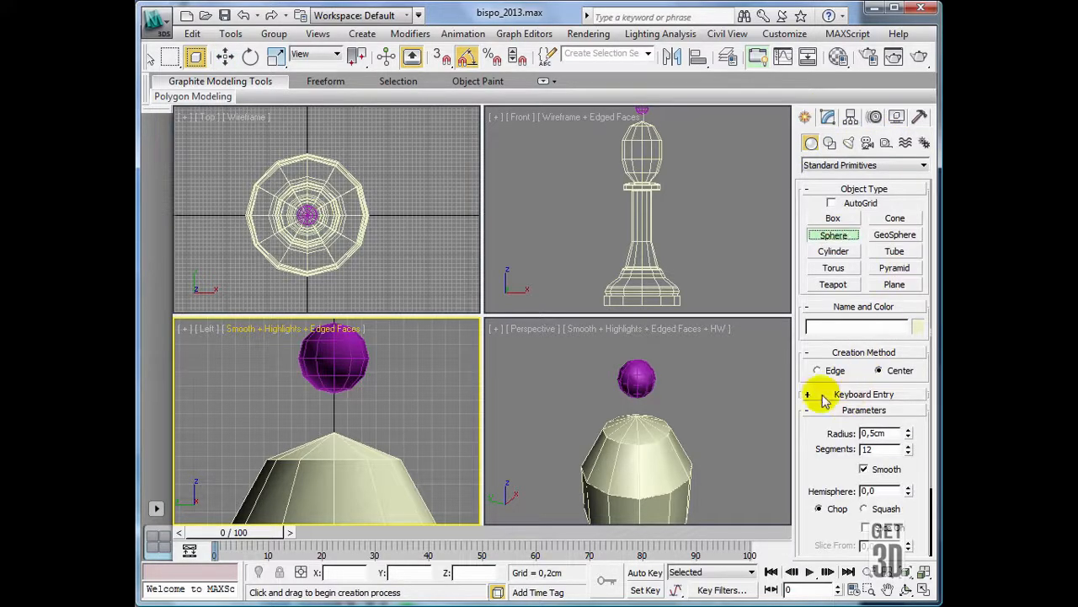
{"action": "left_click", "coordinate": [822, 396]}
{"action": "left_click", "coordinate": [874, 493]}
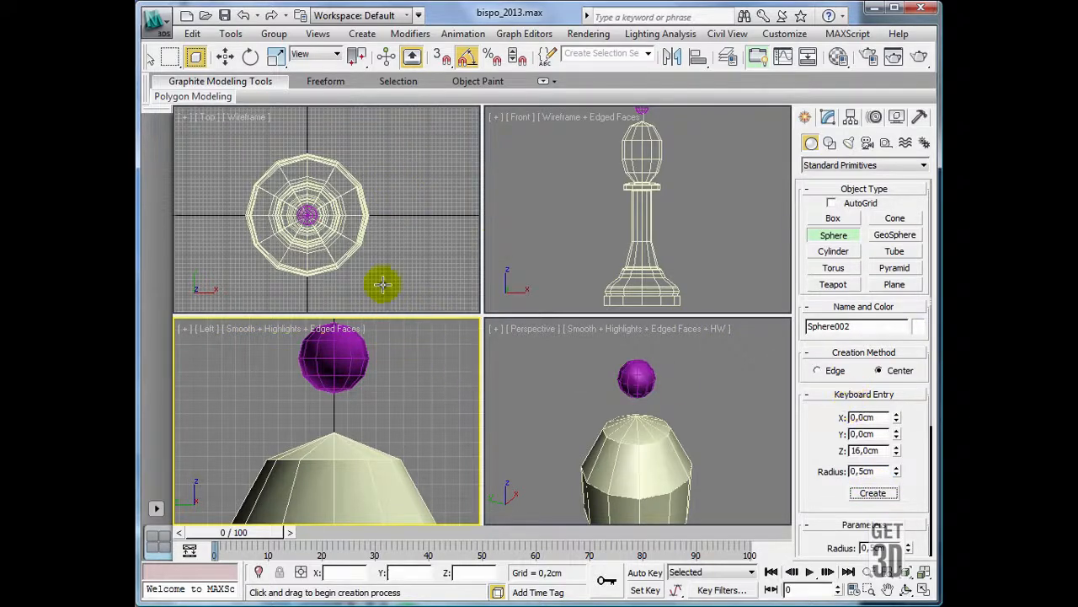
- Move the second sphere near the first one above the bishop, to about X 3.82, Y -0.99 and Z 16 cm
{"action": "scroll", "coordinate": [389, 241], "scroll_direction": "down", "scroll_amount": 6}
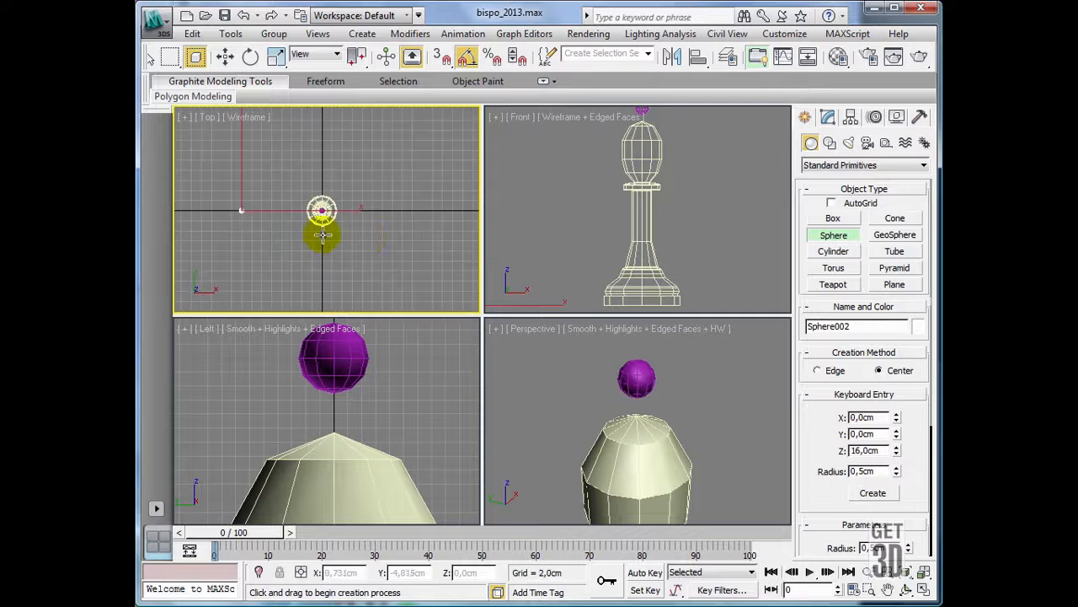
{"action": "left_click", "coordinate": [225, 56]}
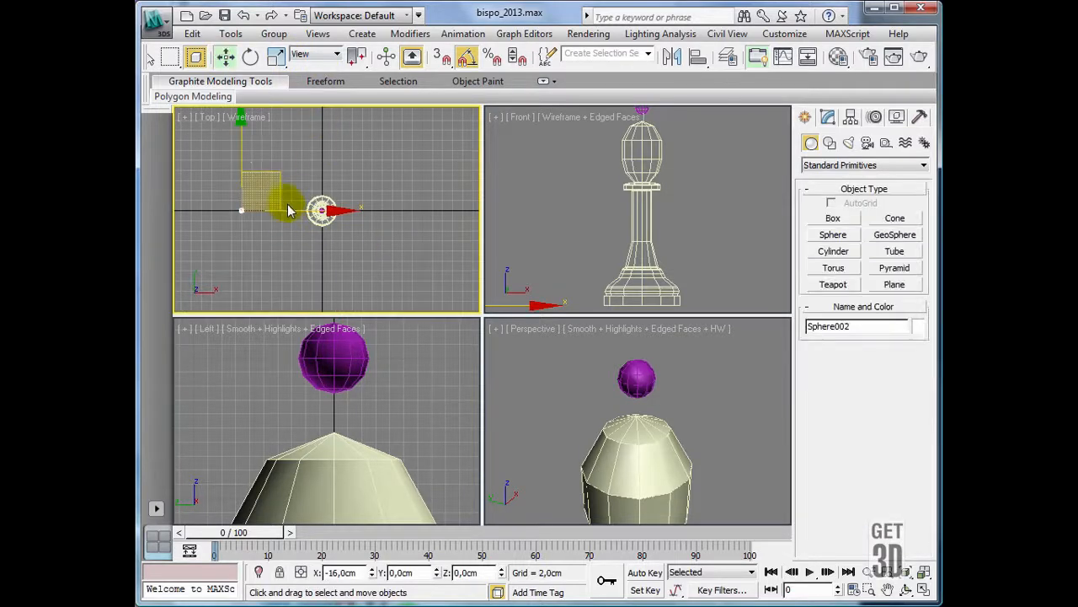
{"action": "left_click_drag", "start_coordinate": [288, 211], "coordinate": [387, 218]}
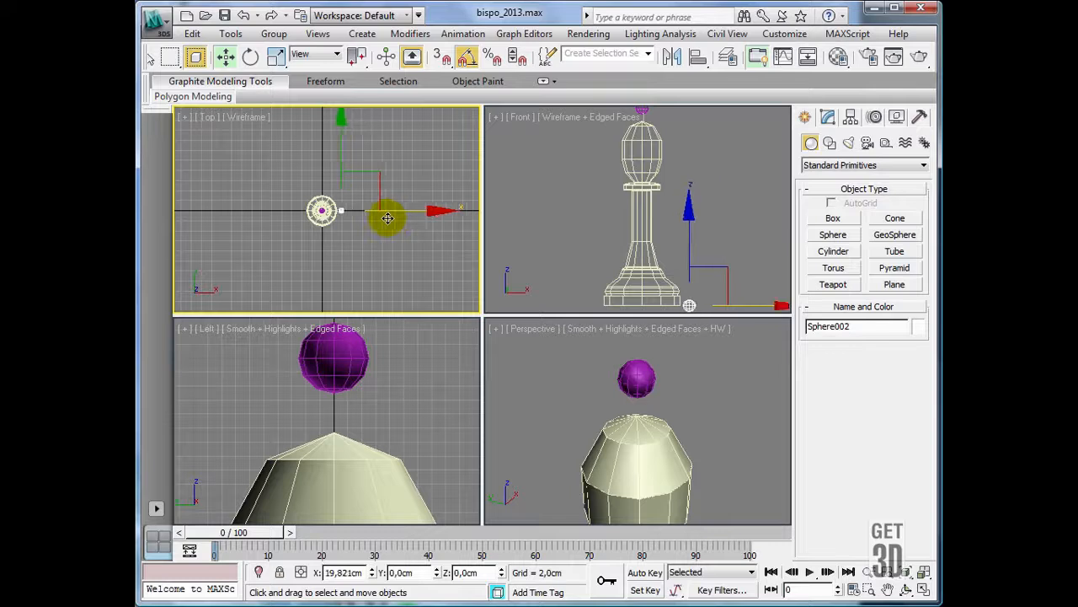
{"action": "right_click", "coordinate": [697, 255]}
{"action": "left_click_drag", "start_coordinate": [690, 262], "coordinate": [693, 55], "text": "shift"}
{"action": "right_click", "coordinate": [397, 359]}
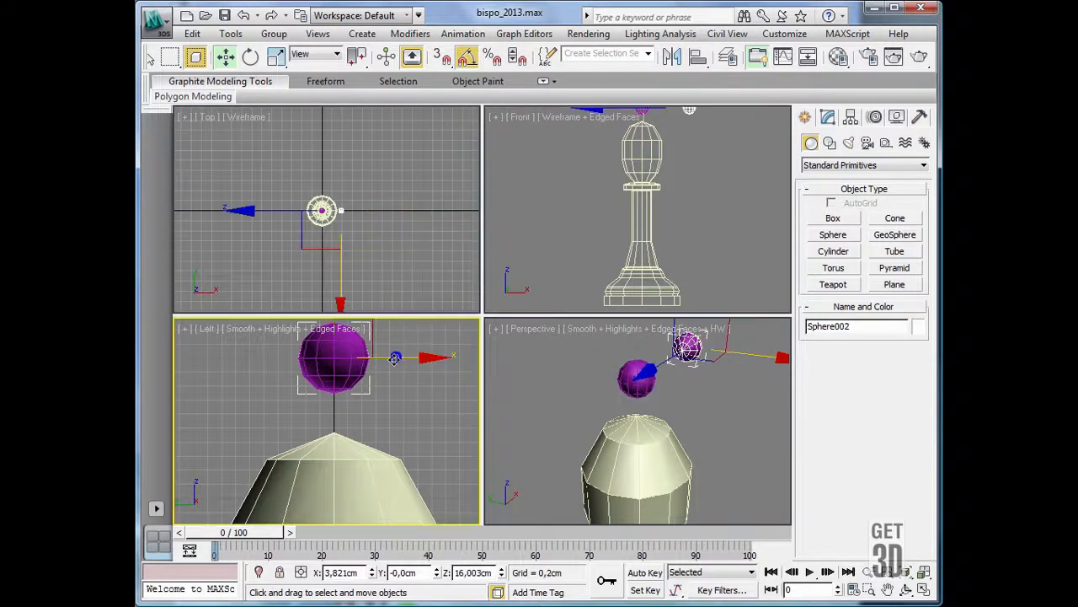
{"action": "left_click_drag", "start_coordinate": [396, 359], "coordinate": [464, 360]}
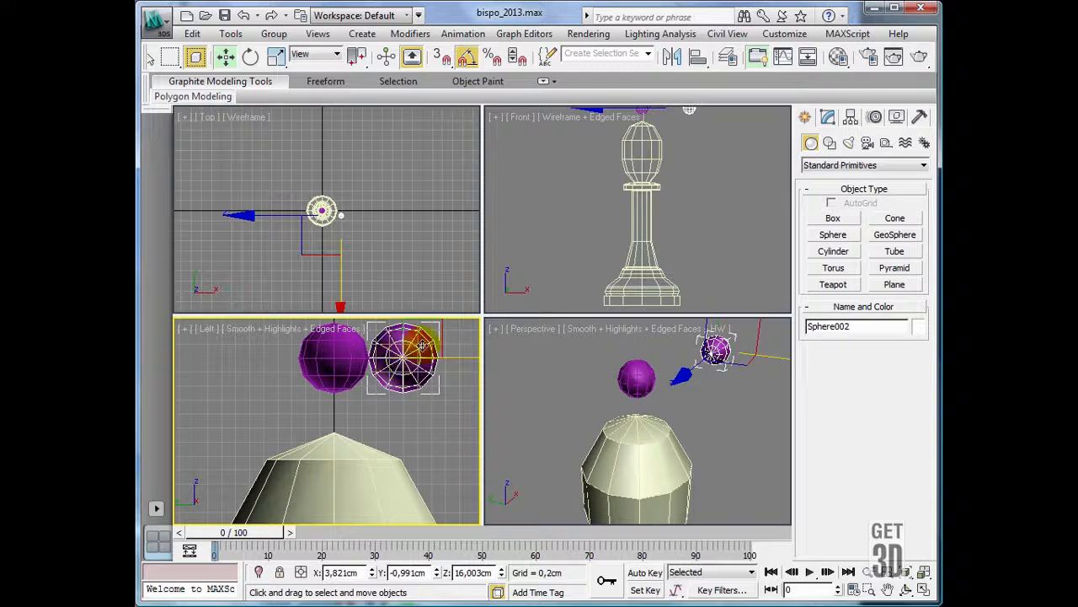
- In the Front view, bring the second sphere closer to the first, to about X 2.24 cm, and reselect it in the Left view
{"action": "scroll", "coordinate": [715, 226], "scroll_direction": "up", "scroll_amount": 4}
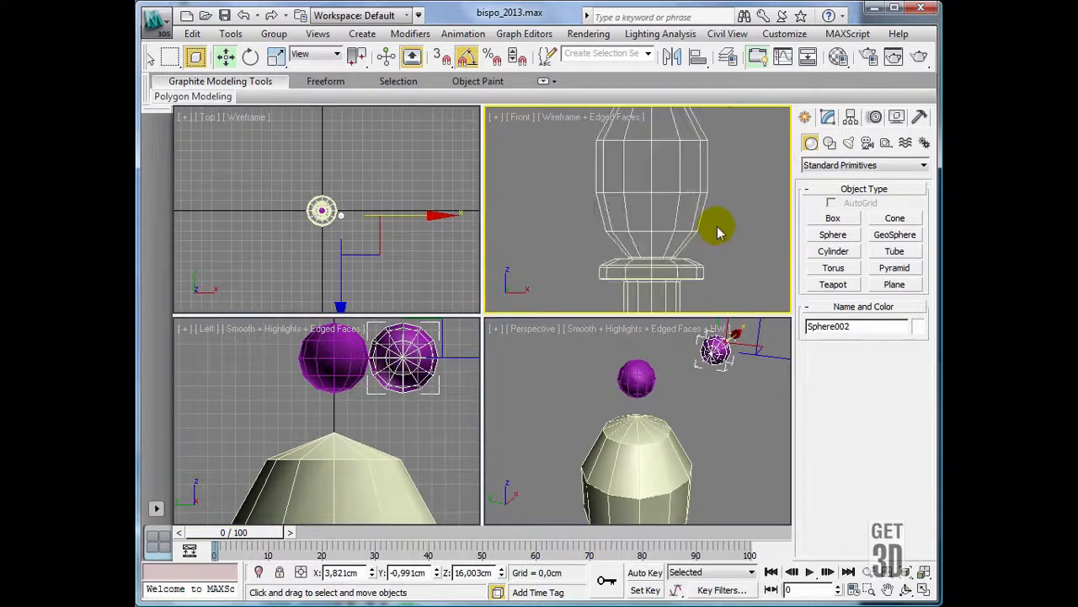
{"action": "scroll", "coordinate": [715, 228], "scroll_direction": "down", "scroll_amount": 4}
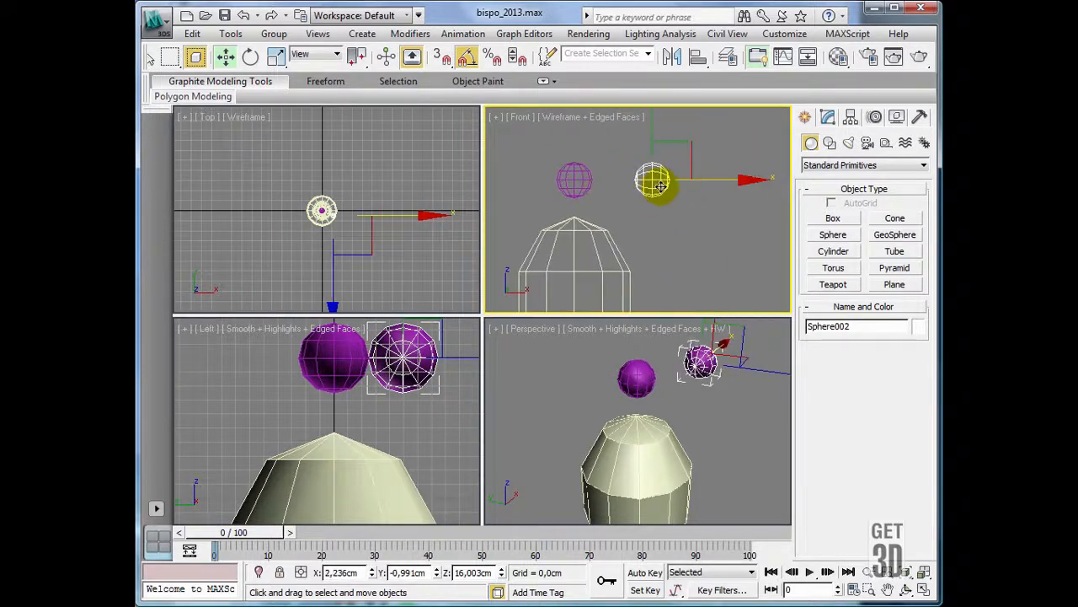
{"action": "left_click", "coordinate": [265, 243]}
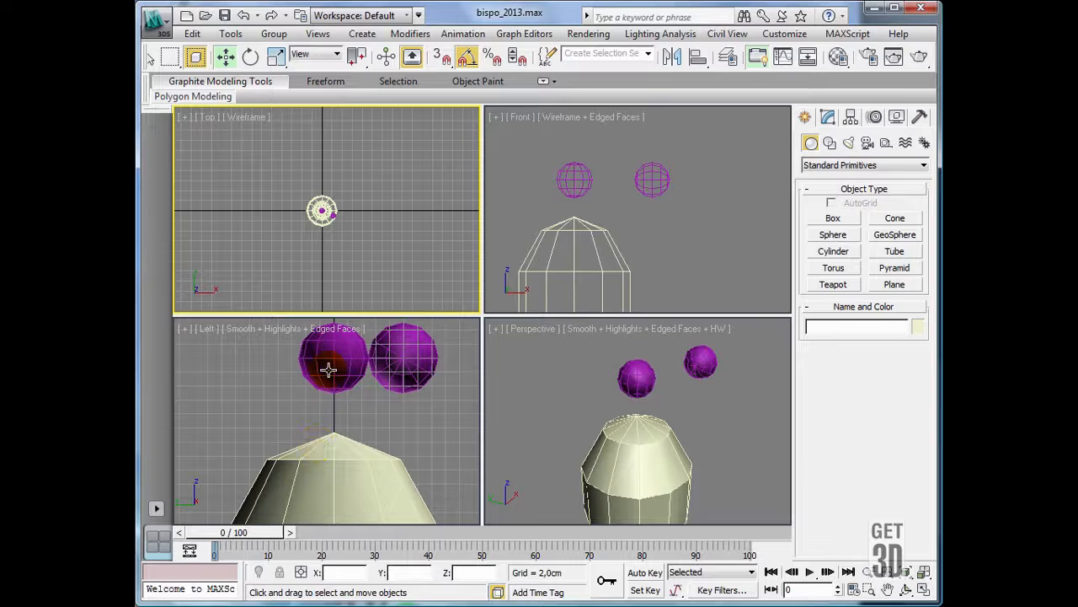
{"action": "left_click", "coordinate": [396, 371]}
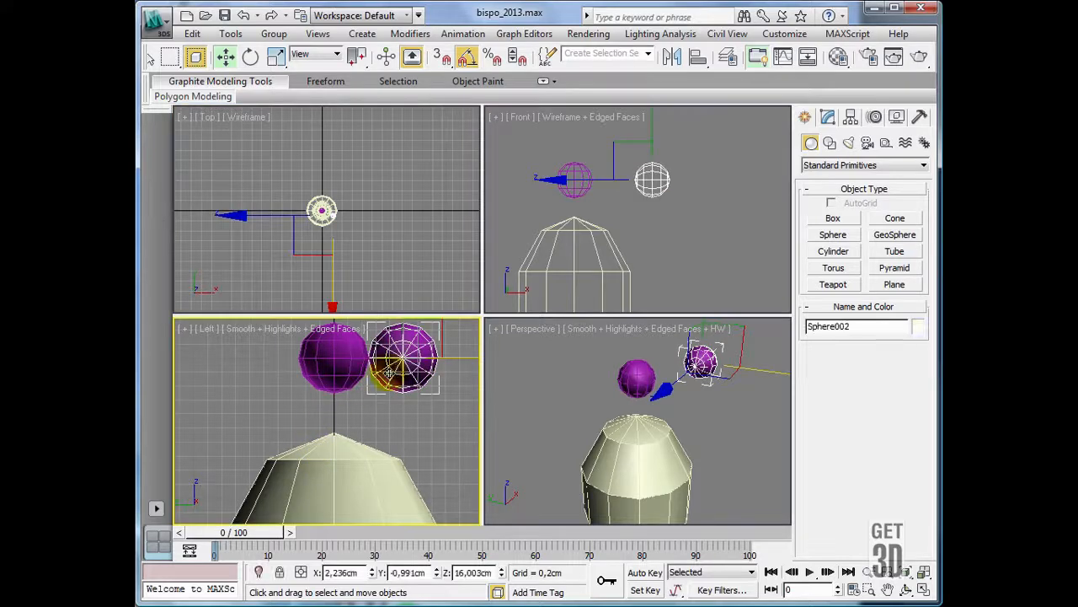
- Delete the second sphere and display the Top view with smooth shading and edged faces
{"action": "key", "text": "Delete"}
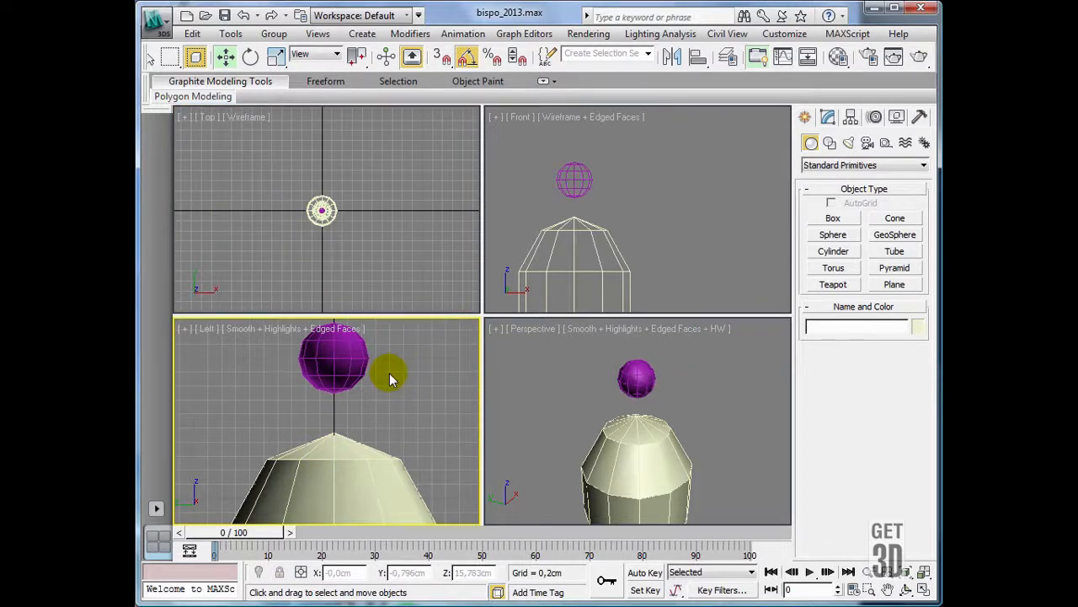
{"action": "left_click", "coordinate": [365, 250]}
{"action": "scroll", "coordinate": [369, 252], "scroll_direction": "up", "scroll_amount": 5}
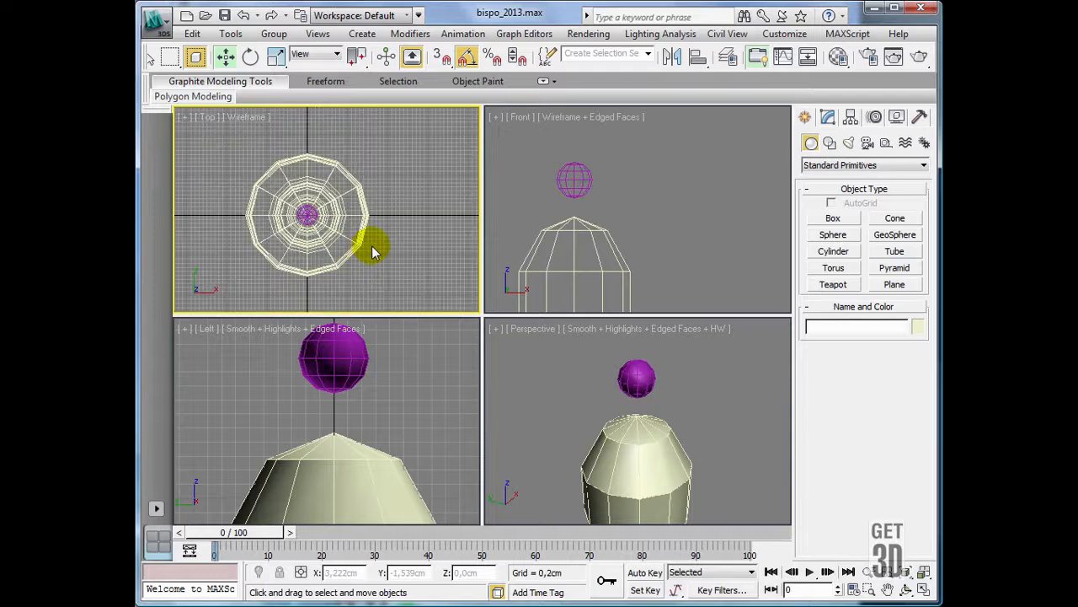
{"action": "scroll", "coordinate": [384, 248], "scroll_direction": "up", "scroll_amount": 2}
{"action": "key", "text": "F3"}
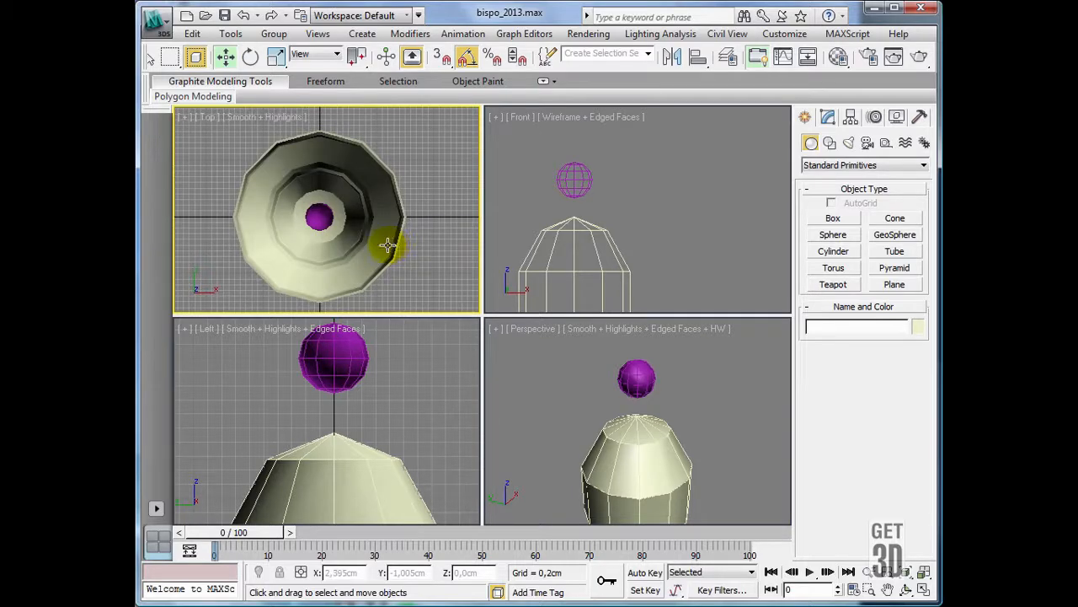
{"action": "key", "text": "F4"}
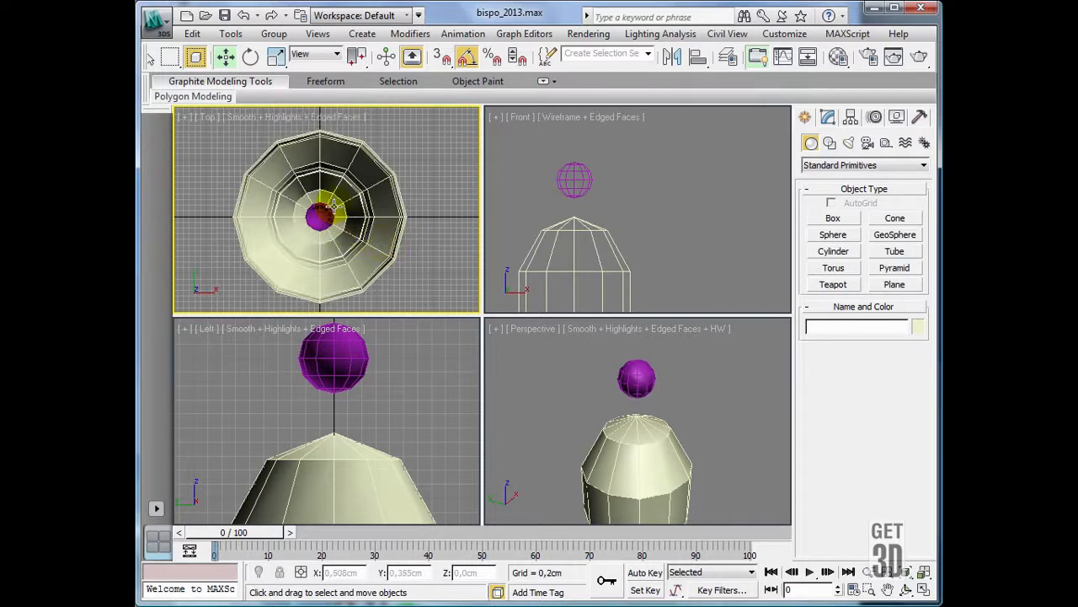
- Select Sphere001 by name from the scene's object list and show its Editable Poly settings
{"action": "middle_click_drag", "start_coordinate": [616, 250], "coordinate": [680, 245]}
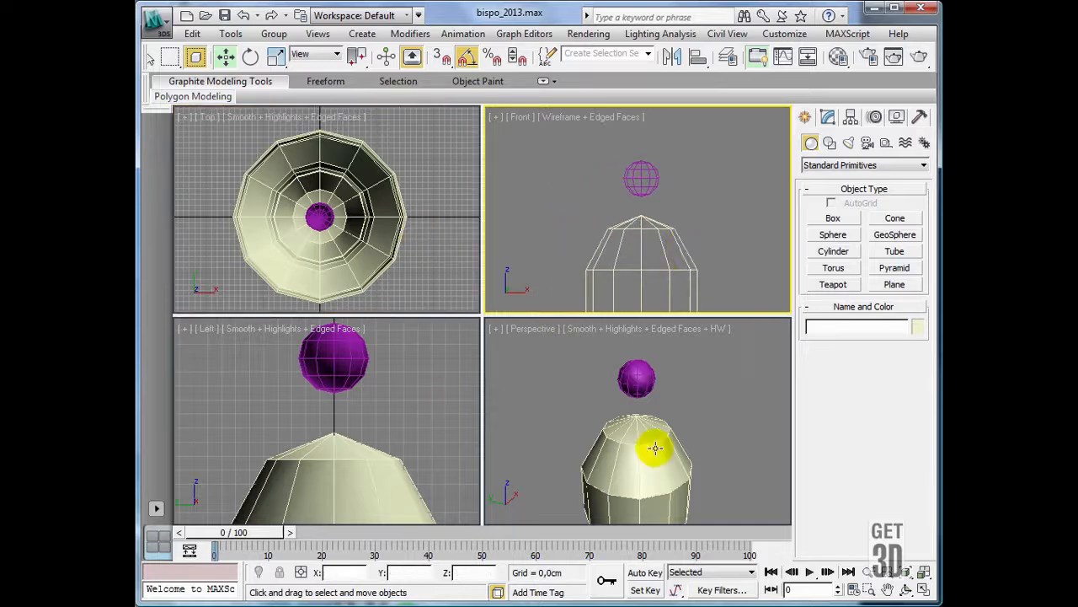
{"action": "scroll", "coordinate": [688, 423], "scroll_direction": "up", "scroll_amount": 4}
{"action": "middle_click_drag", "start_coordinate": [688, 388], "coordinate": [694, 440]}
{"action": "middle_click_drag", "start_coordinate": [364, 360], "coordinate": [372, 369]}
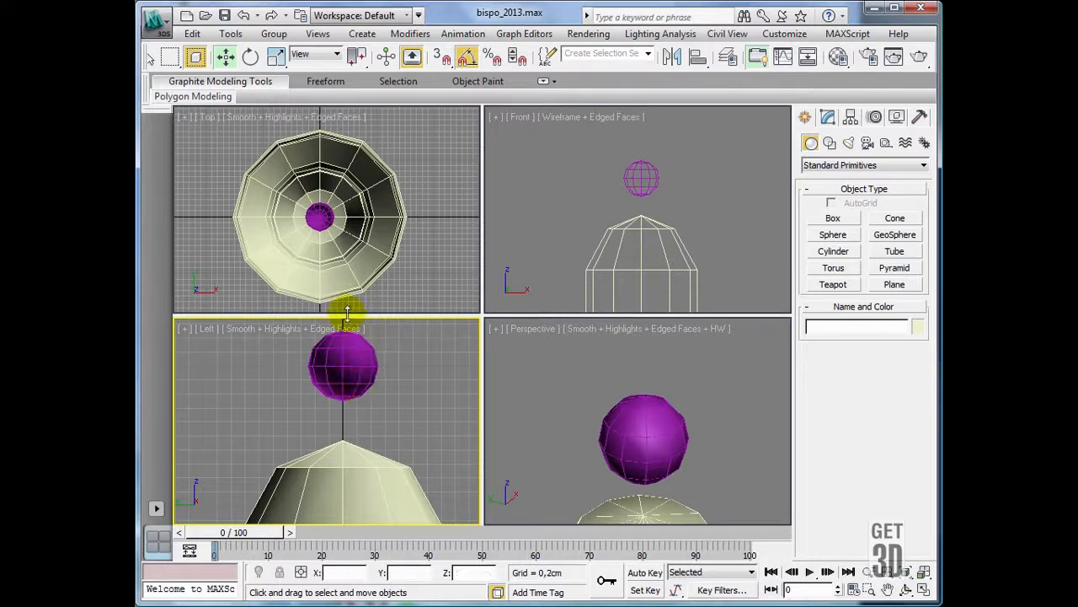
{"action": "key", "text": "h"}
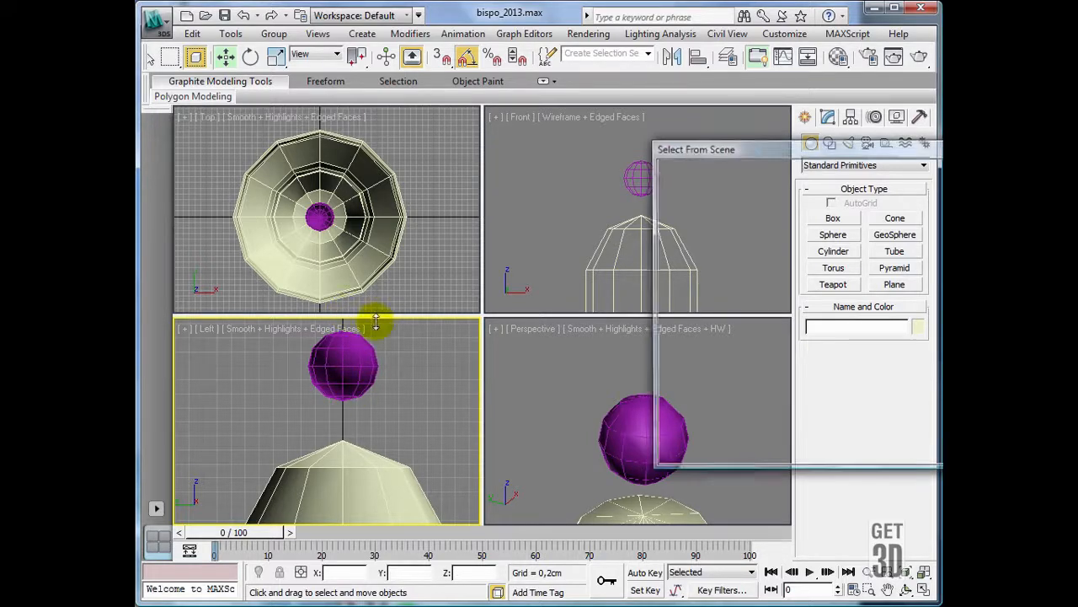
{"action": "left_click_drag", "start_coordinate": [754, 152], "coordinate": [576, 157]}
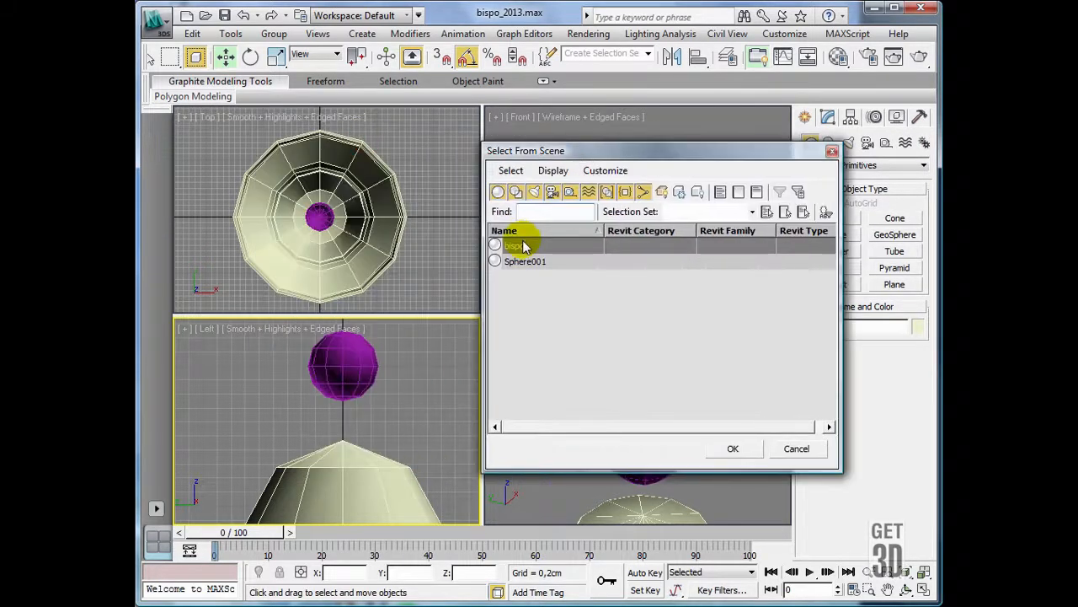
{"action": "left_click", "coordinate": [523, 245]}
{"action": "left_click", "coordinate": [521, 262]}
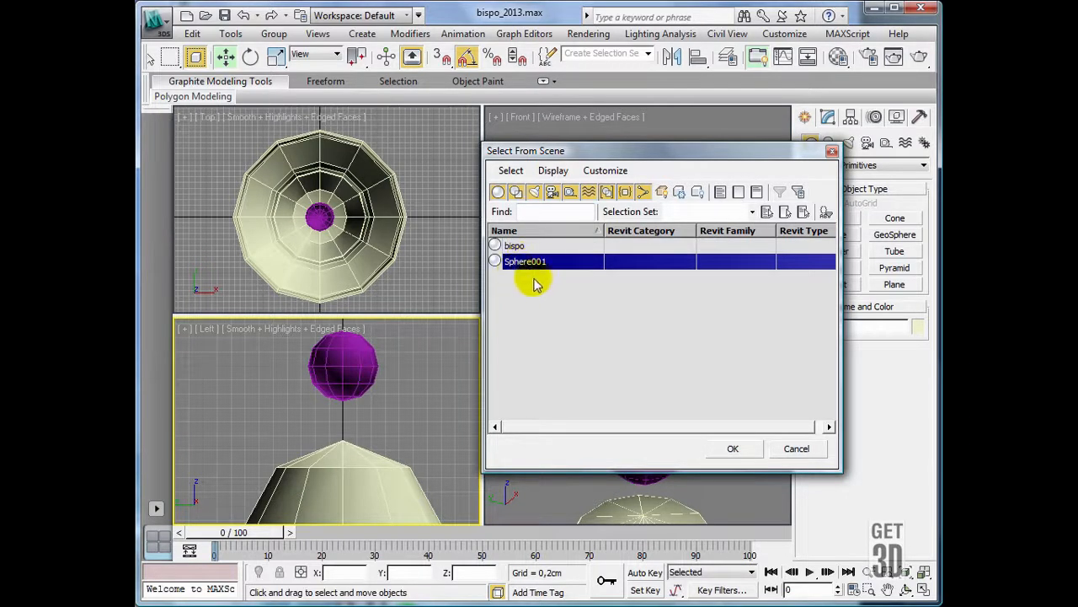
{"action": "left_click", "coordinate": [748, 449]}
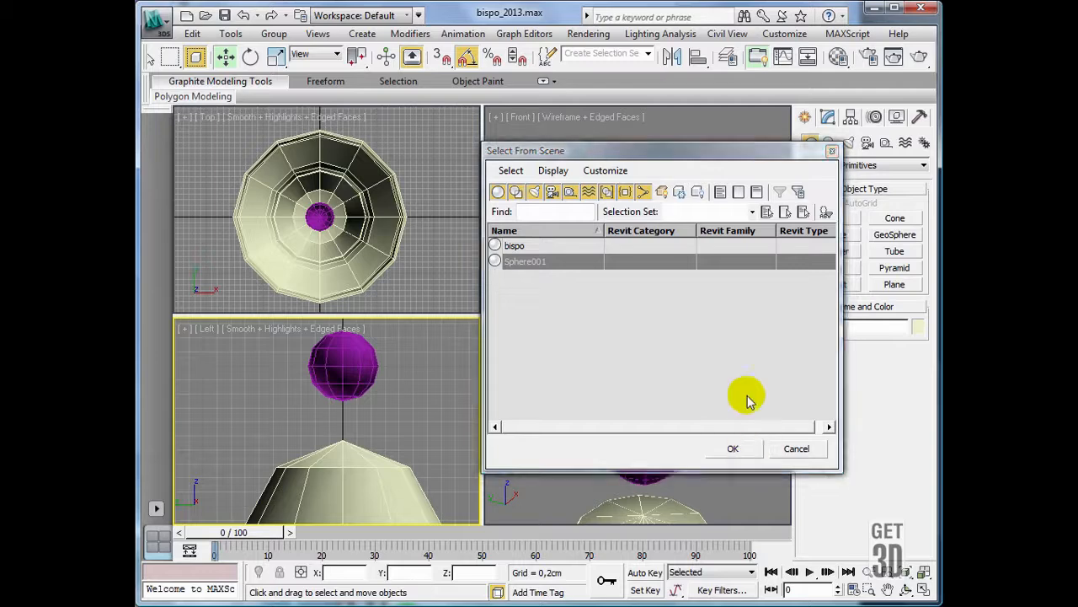
{"action": "left_click", "coordinate": [829, 118]}
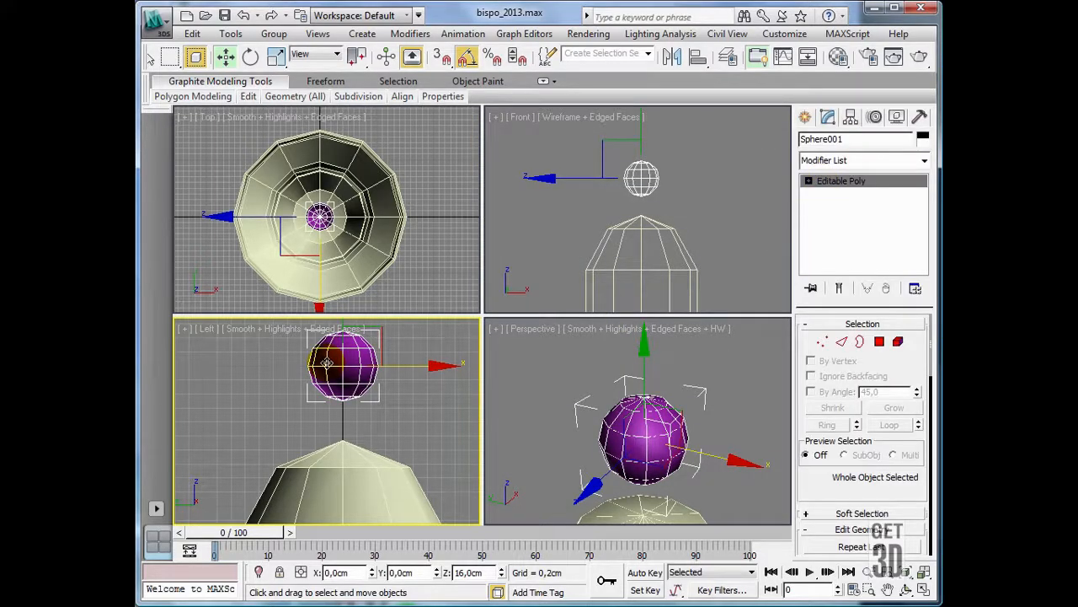
- At vertex level in the maximized Left view, delete the sphere's lowest vertex to open its underside, and deselect the sphere
{"action": "scroll", "coordinate": [373, 410], "scroll_direction": "up", "scroll_amount": 5}
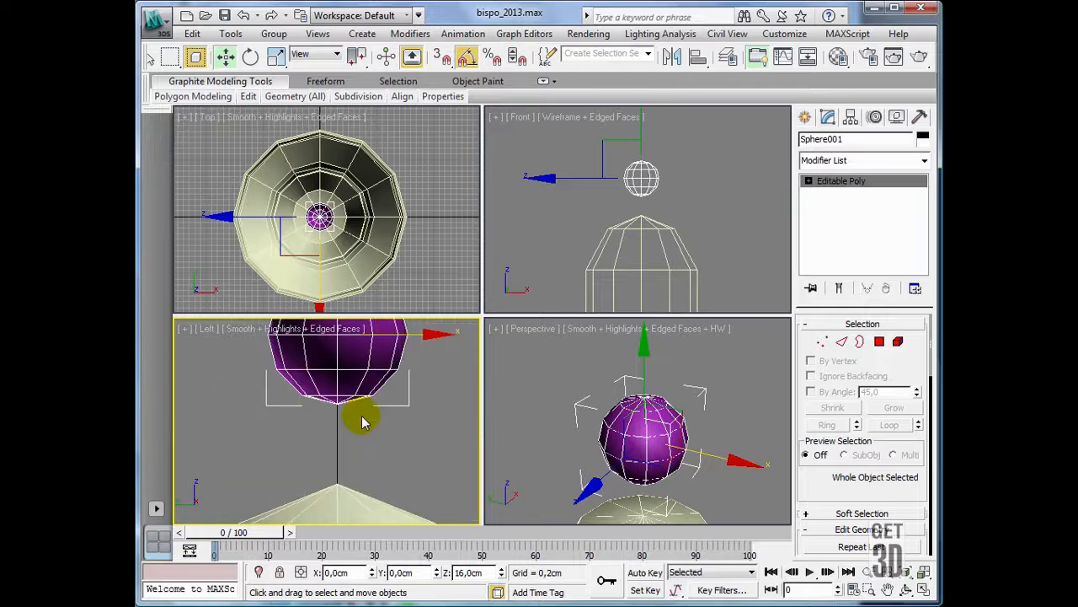
{"action": "scroll", "coordinate": [340, 455], "scroll_direction": "up", "scroll_amount": 2}
{"action": "scroll", "coordinate": [348, 458], "scroll_direction": "down", "scroll_amount": 1}
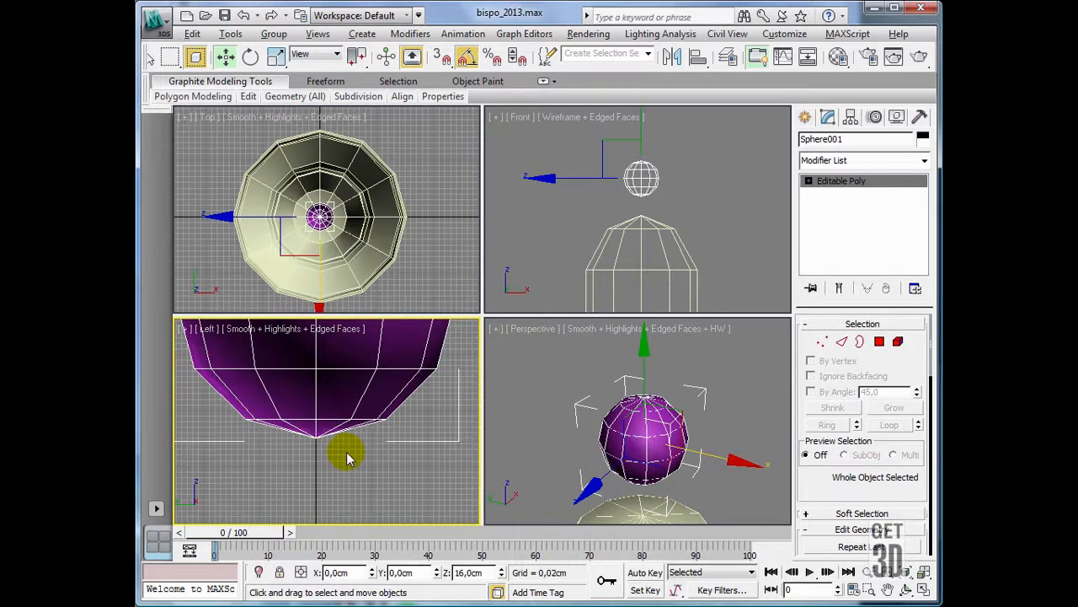
{"action": "key", "text": "alt+w"}
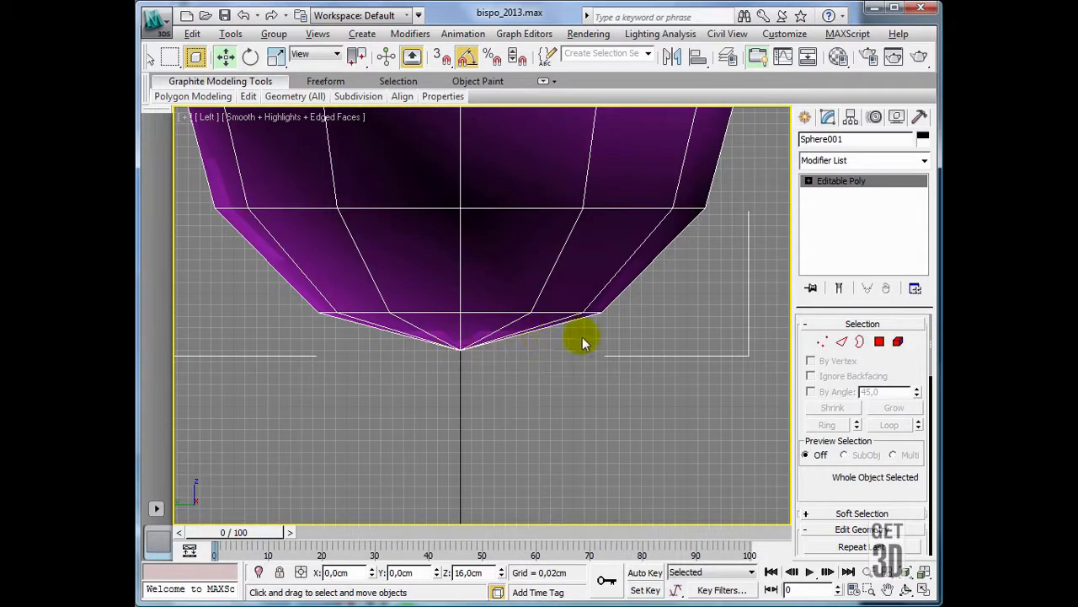
{"action": "left_click", "coordinate": [821, 341]}
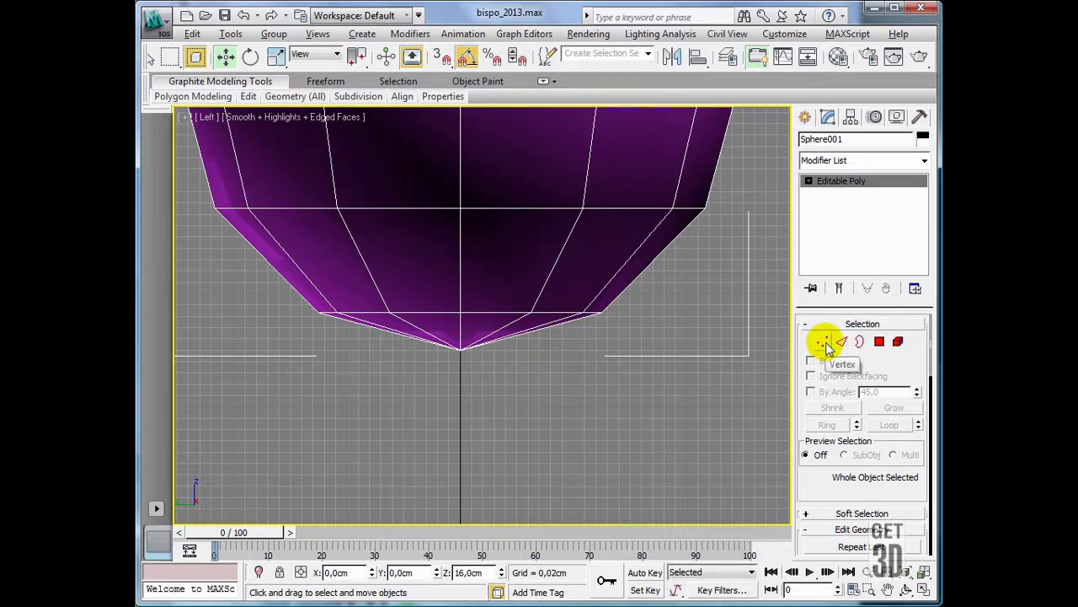
{"action": "left_click", "coordinate": [458, 349]}
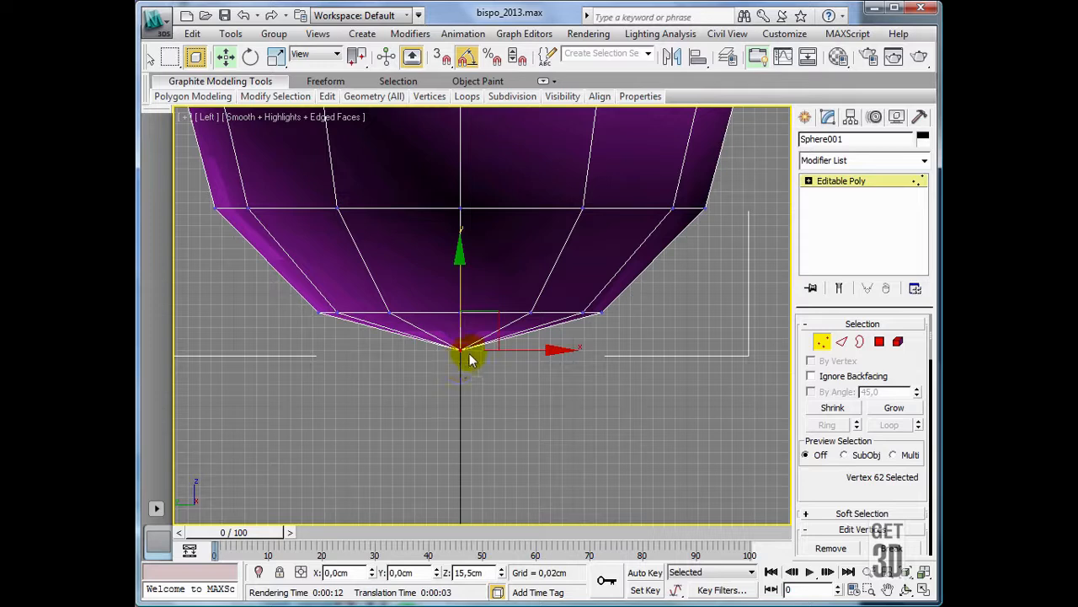
{"action": "key", "text": "Delete"}
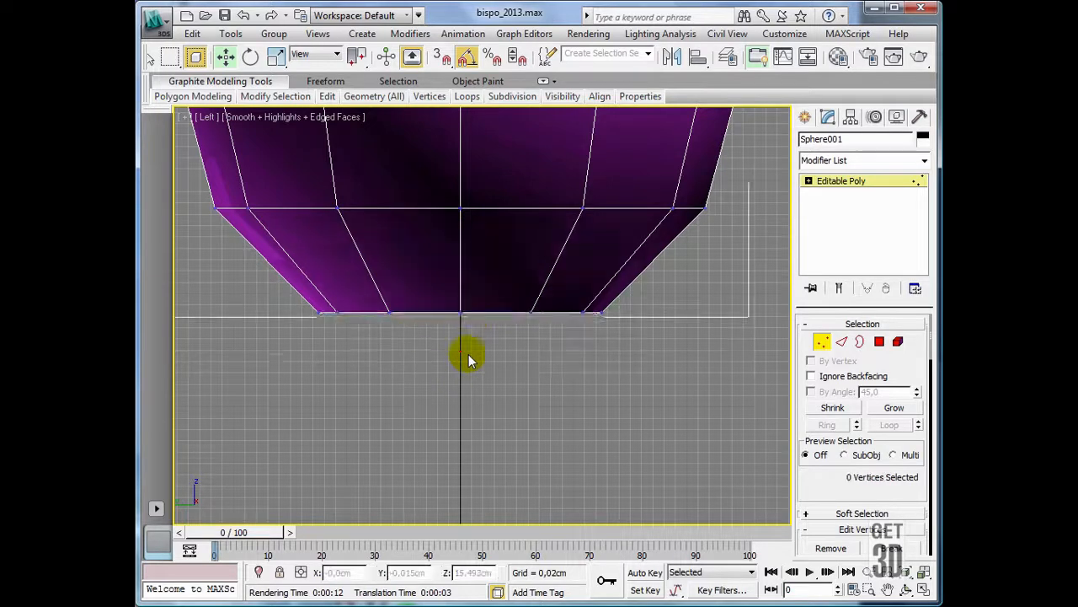
{"action": "left_click", "coordinate": [825, 344]}
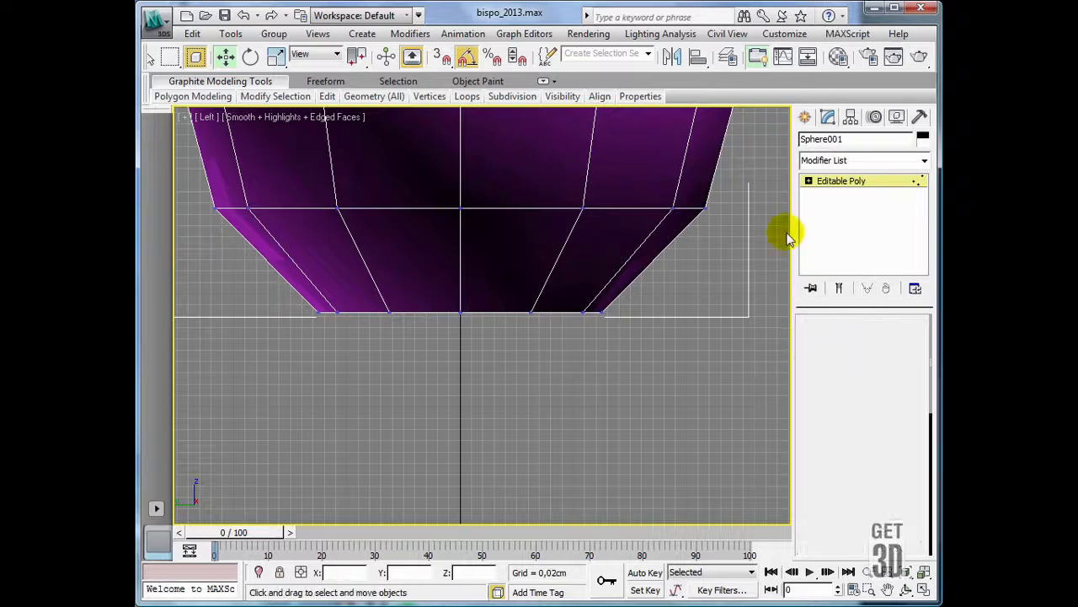
{"action": "left_click", "coordinate": [808, 182]}
{"action": "left_click", "coordinate": [714, 391]}
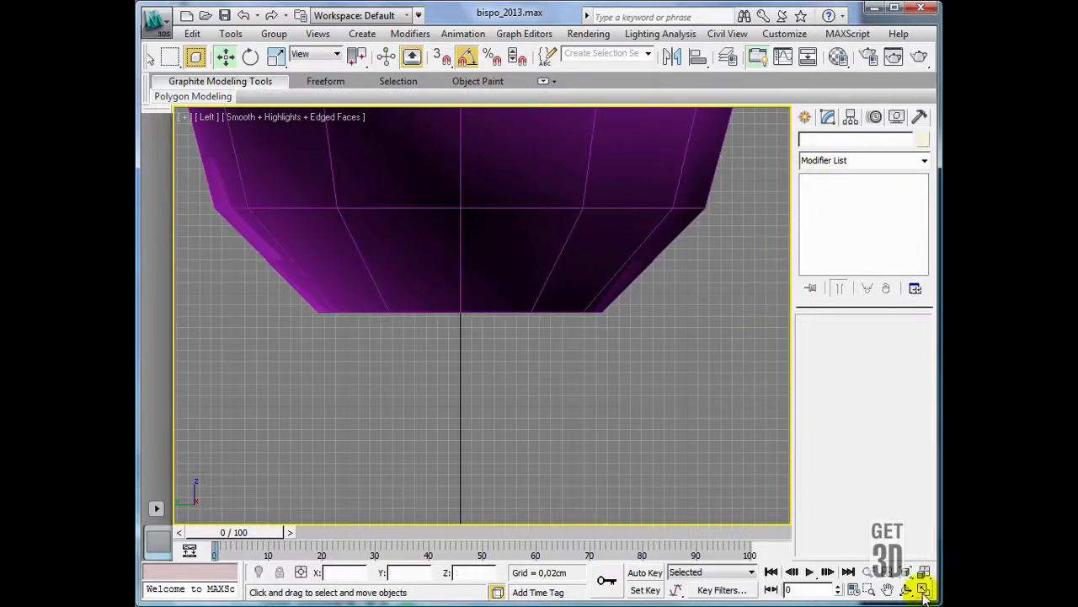
- Examine the sphere's open underside and the closed tip of the bishop's head in the maximized Perspective view
{"action": "key", "text": "alt+w"}
{"action": "left_click", "coordinate": [729, 449]}
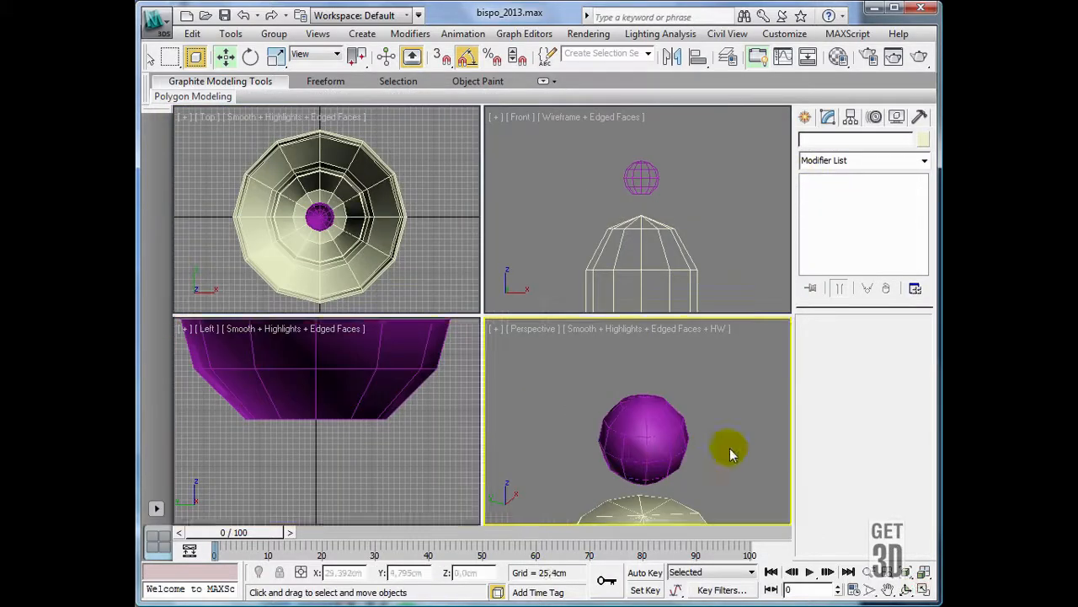
{"action": "middle_click_drag", "start_coordinate": [713, 479], "coordinate": [646, 417], "text": "alt"}
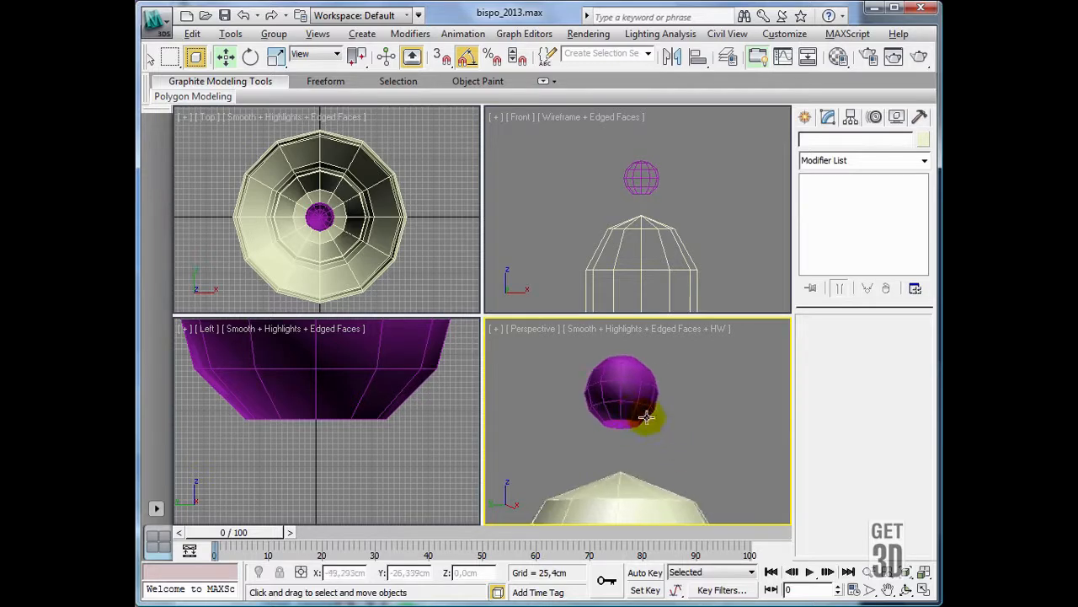
{"action": "key", "text": "alt+w"}
{"action": "left_click", "coordinate": [453, 317]}
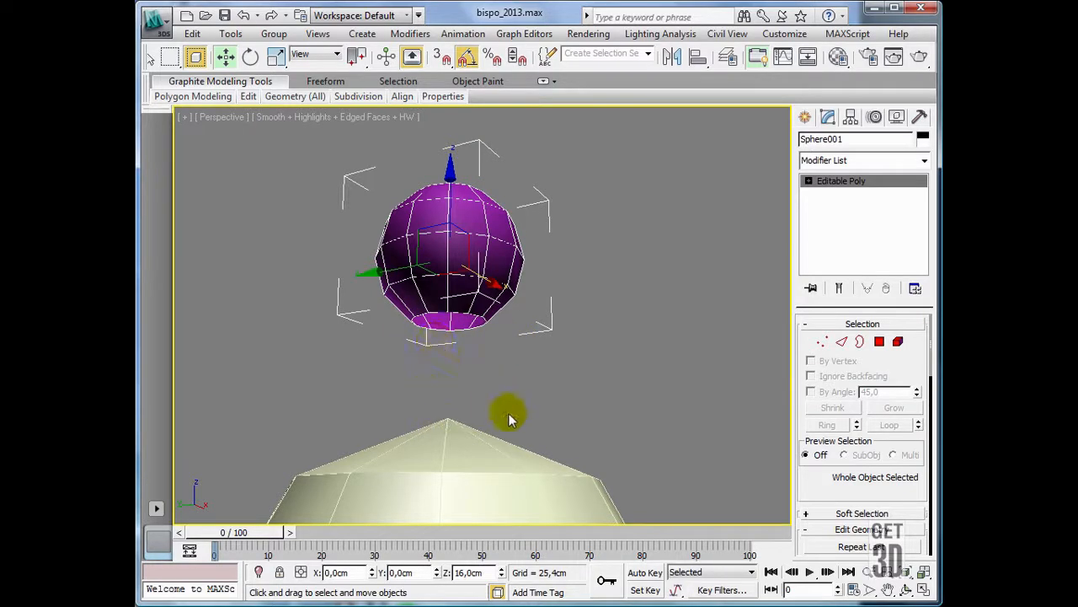
{"action": "middle_click_drag", "start_coordinate": [522, 414], "coordinate": [513, 481], "text": "alt"}
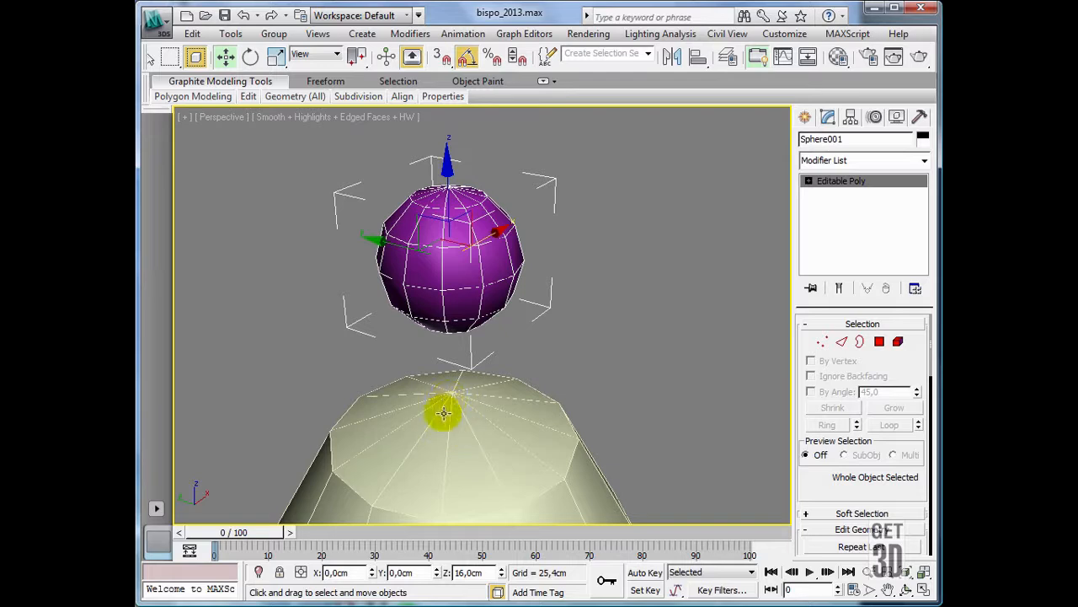
{"action": "left_click", "coordinate": [583, 349]}
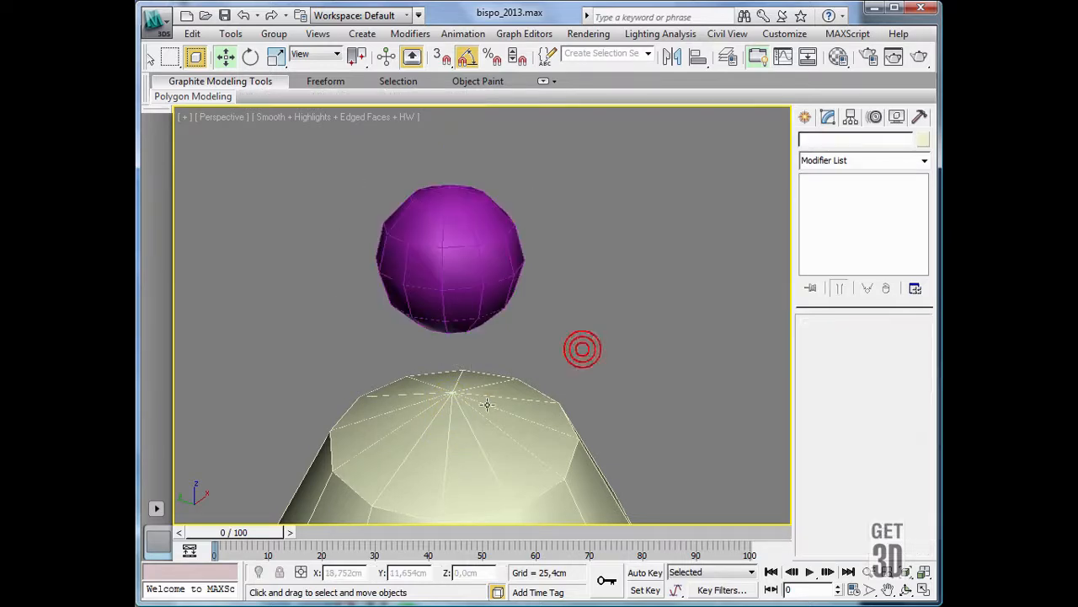
- Select the bishop and, at the Editable Poly vertex level, select the apex vertex of its head
{"action": "left_click", "coordinate": [487, 405]}
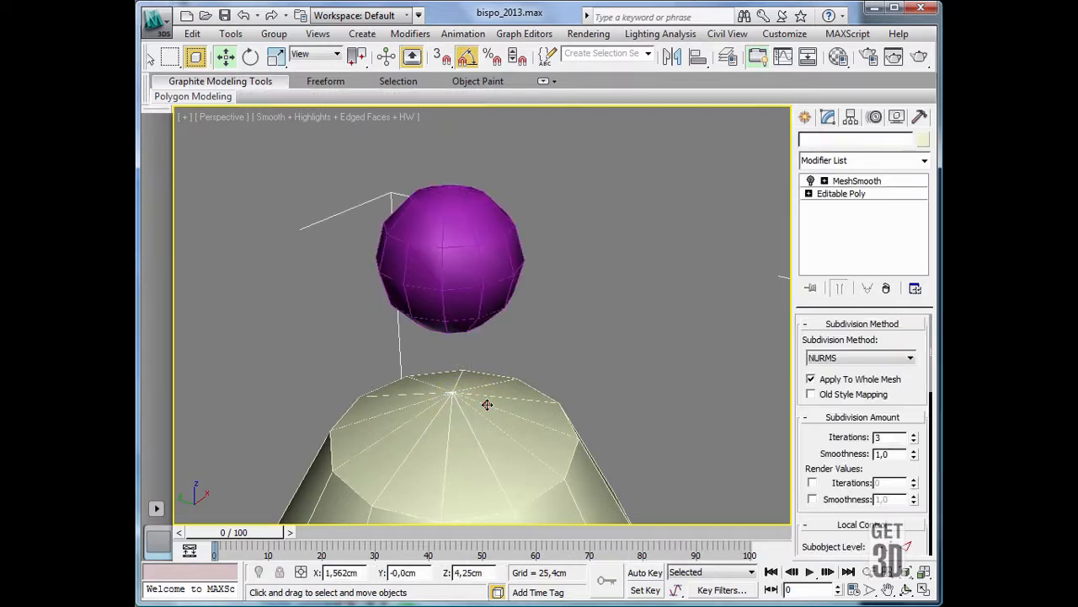
{"action": "left_click", "coordinate": [808, 194]}
{"action": "left_click", "coordinate": [837, 206]}
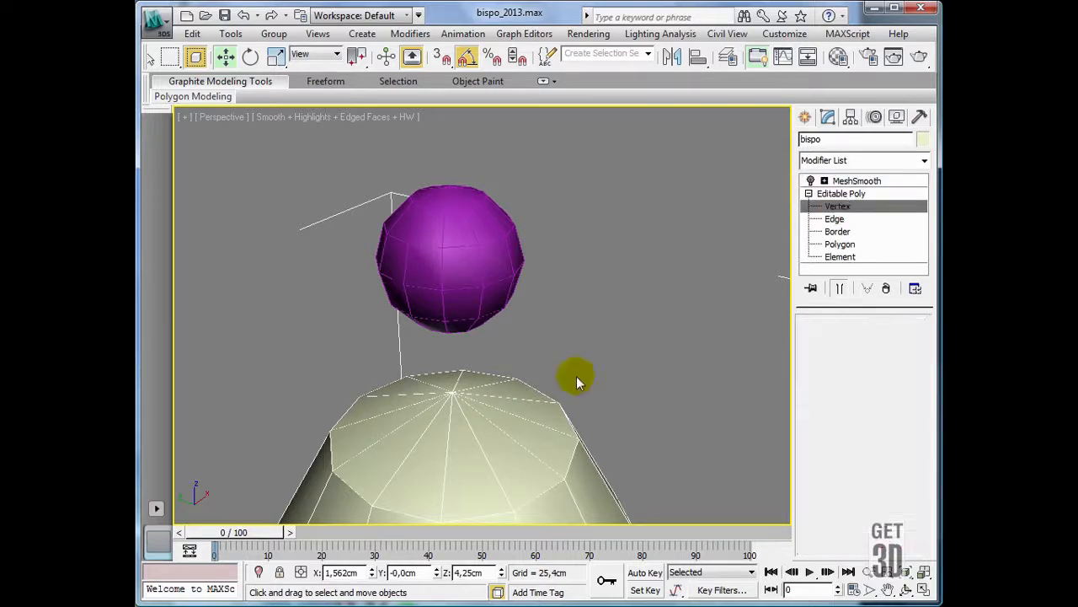
{"action": "left_click", "coordinate": [451, 392]}
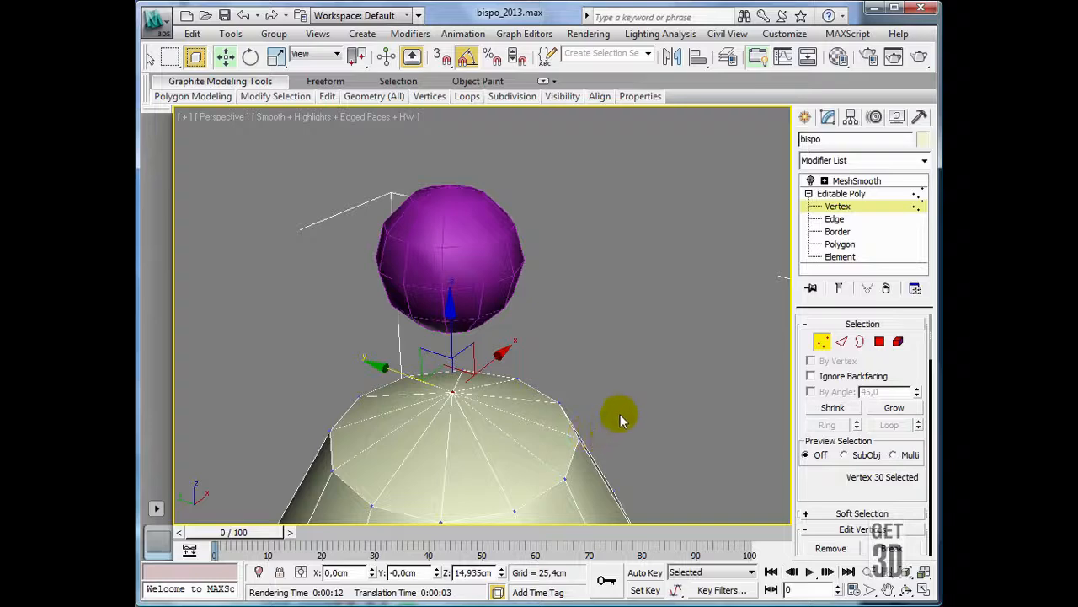
- Restore the four-viewport layout and frame the gap between the sphere and the bishop's head in the Left and Perspective views
{"action": "middle_click_drag", "start_coordinate": [621, 410], "coordinate": [639, 411]}
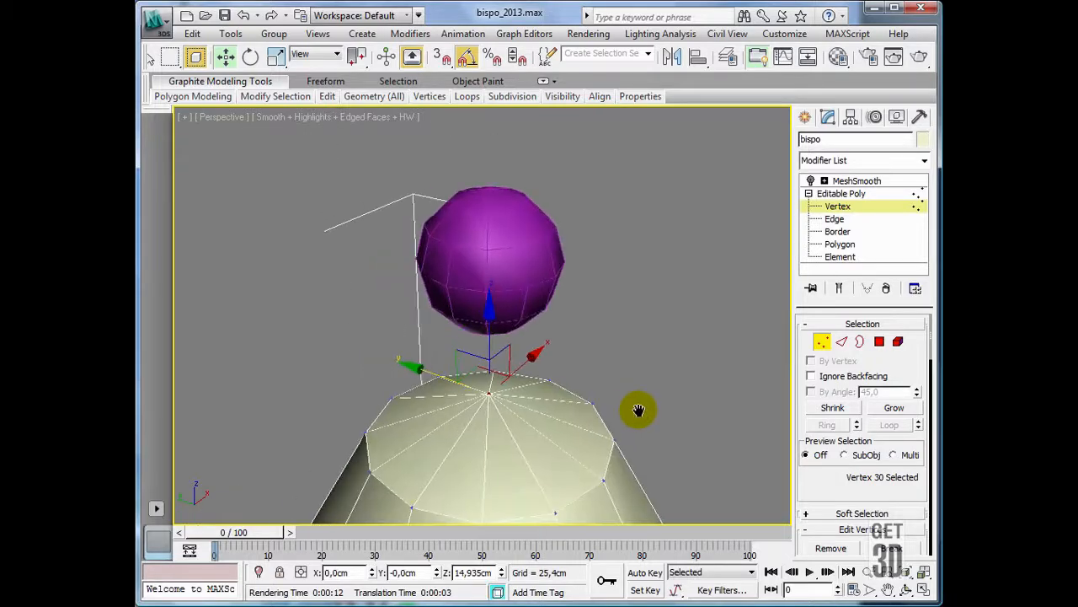
{"action": "left_click", "coordinate": [922, 588]}
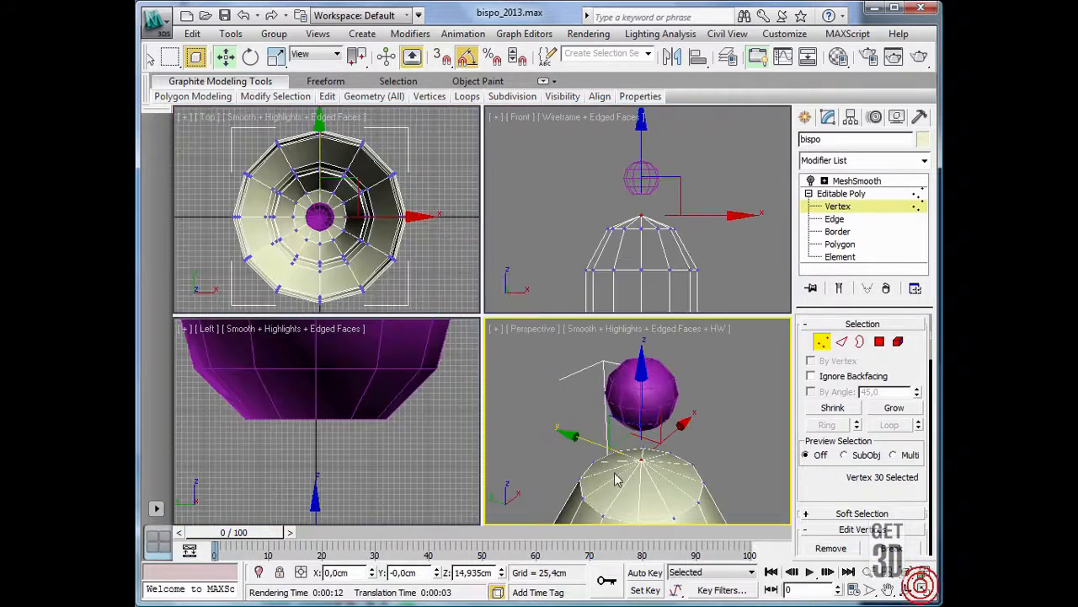
{"action": "scroll", "coordinate": [352, 431], "scroll_direction": "down", "scroll_amount": 4}
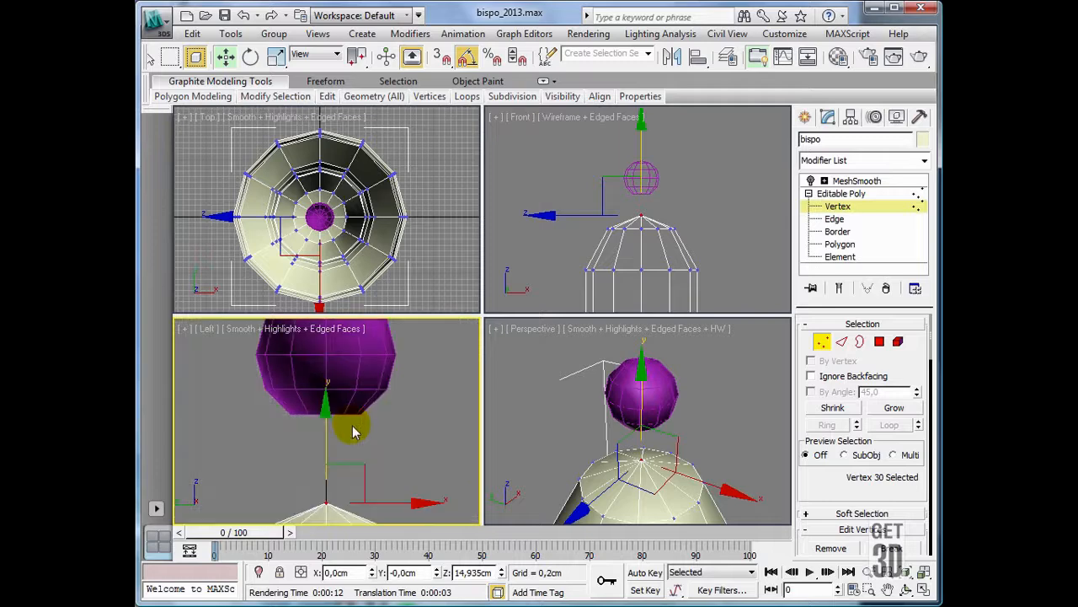
{"action": "middle_click_drag", "start_coordinate": [352, 431], "coordinate": [356, 385]}
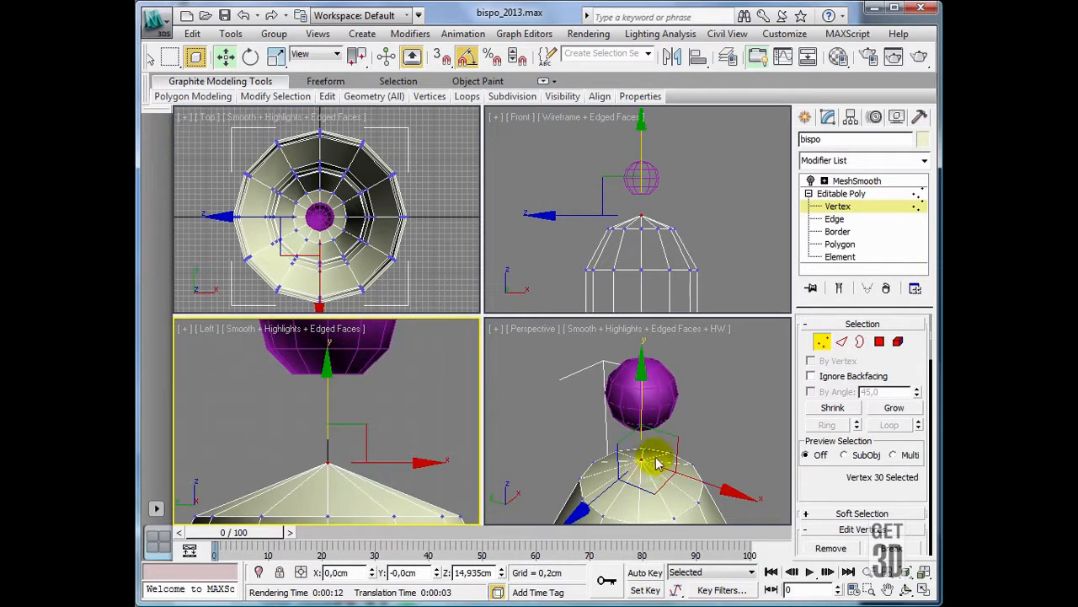
{"action": "right_click", "coordinate": [696, 457]}
{"action": "scroll", "coordinate": [696, 458], "scroll_direction": "up", "scroll_amount": 3}
{"action": "scroll", "coordinate": [696, 459], "scroll_direction": "down", "scroll_amount": 3}
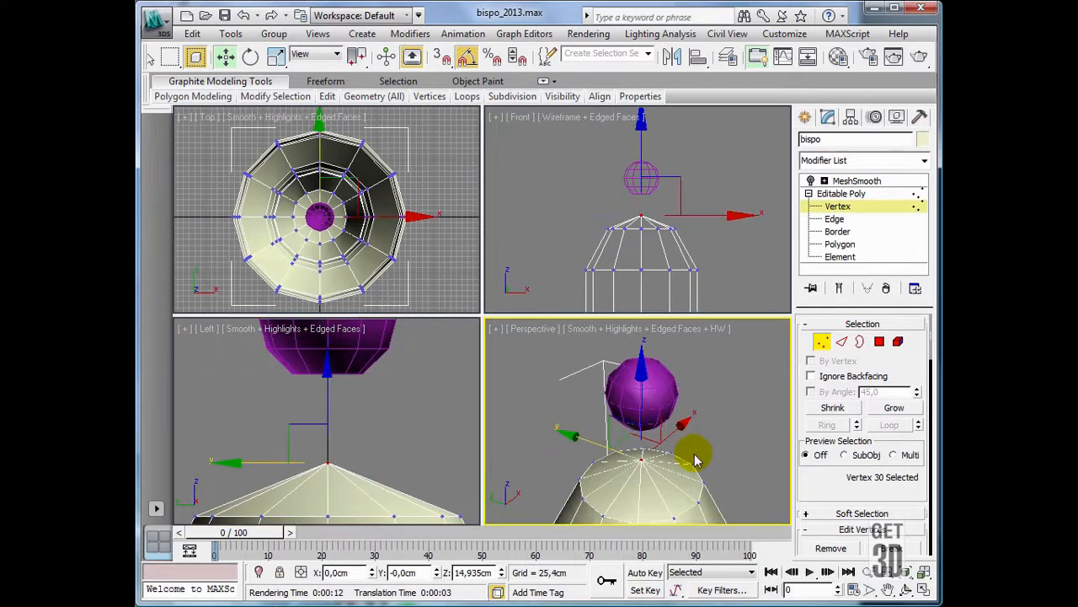
{"action": "middle_click_drag", "start_coordinate": [696, 460], "coordinate": [693, 443]}
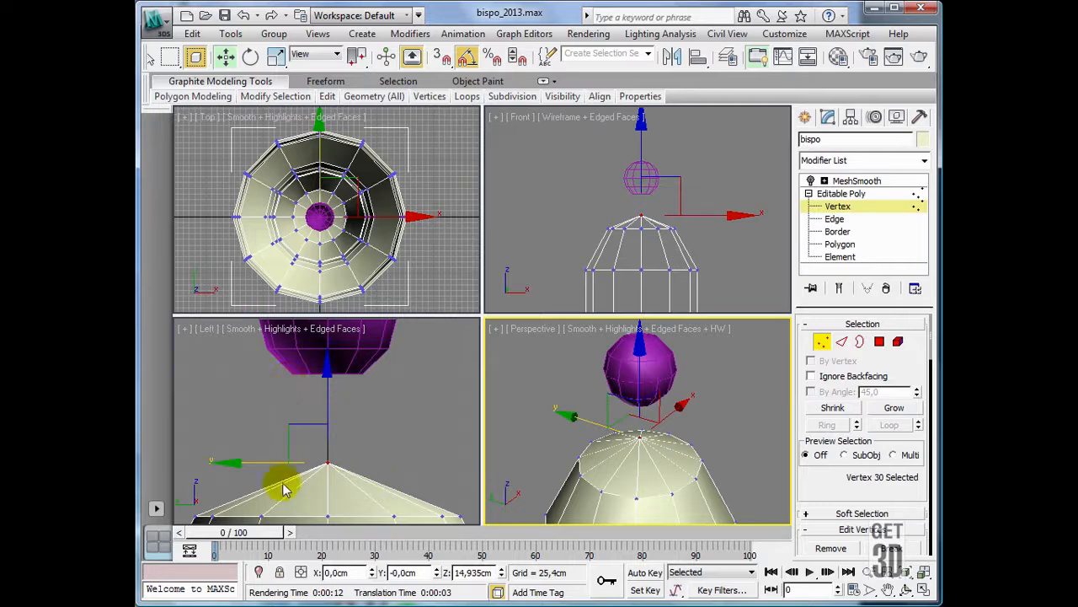
- Chamfer the selected apex vertex of the bishop's head with an amount of 0,3 cm
{"action": "scroll", "coordinate": [846, 481], "scroll_direction": "down", "scroll_amount": 1}
{"action": "scroll", "coordinate": [846, 481], "scroll_direction": "down", "scroll_amount": 5}
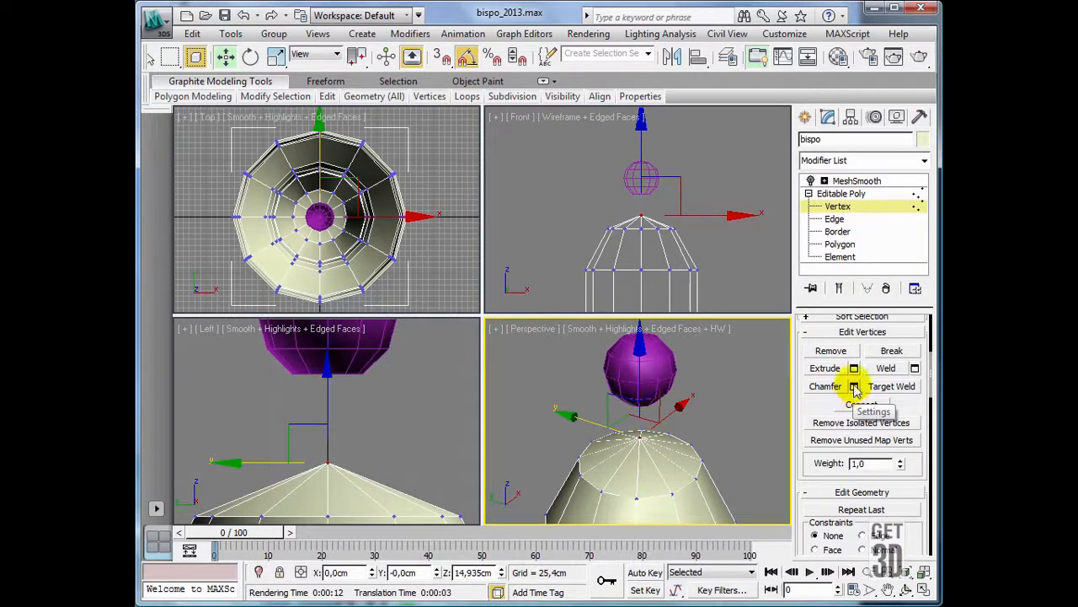
{"action": "left_click", "coordinate": [853, 387]}
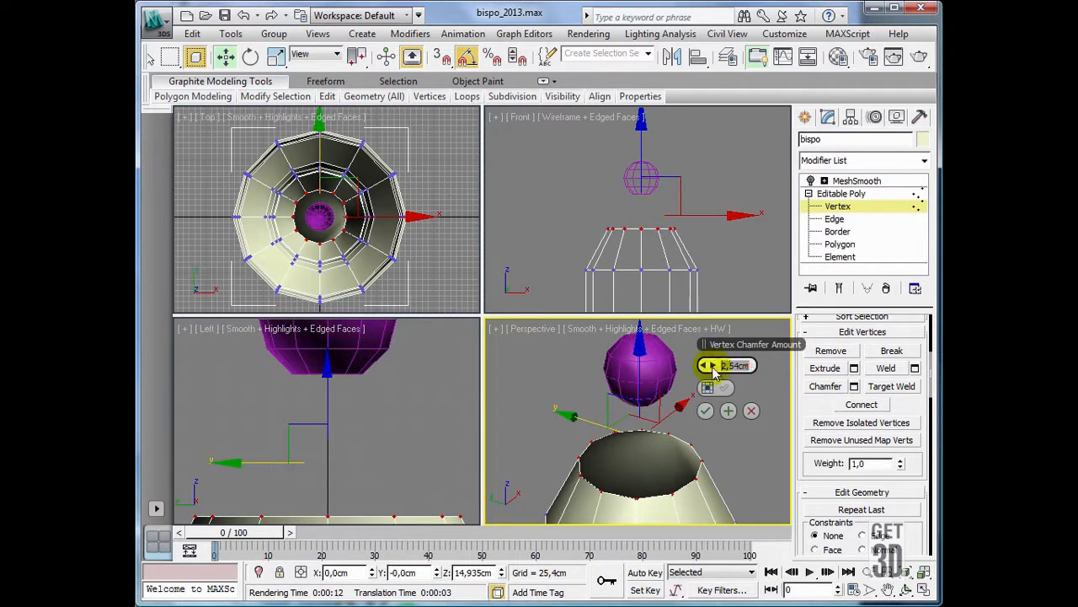
{"action": "key", "text": "Return"}
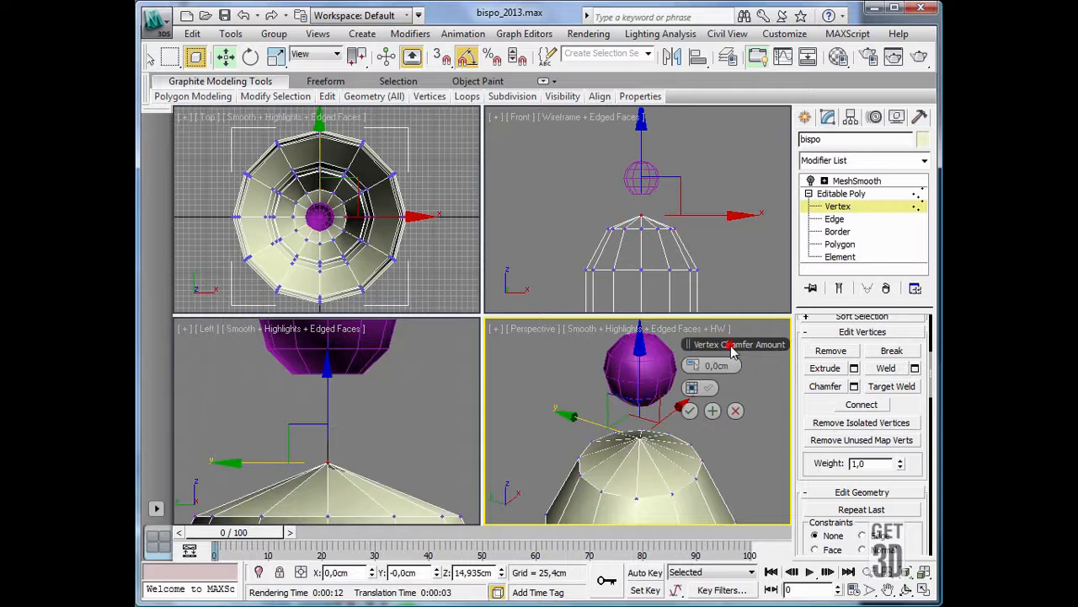
{"action": "left_click", "coordinate": [689, 390]}
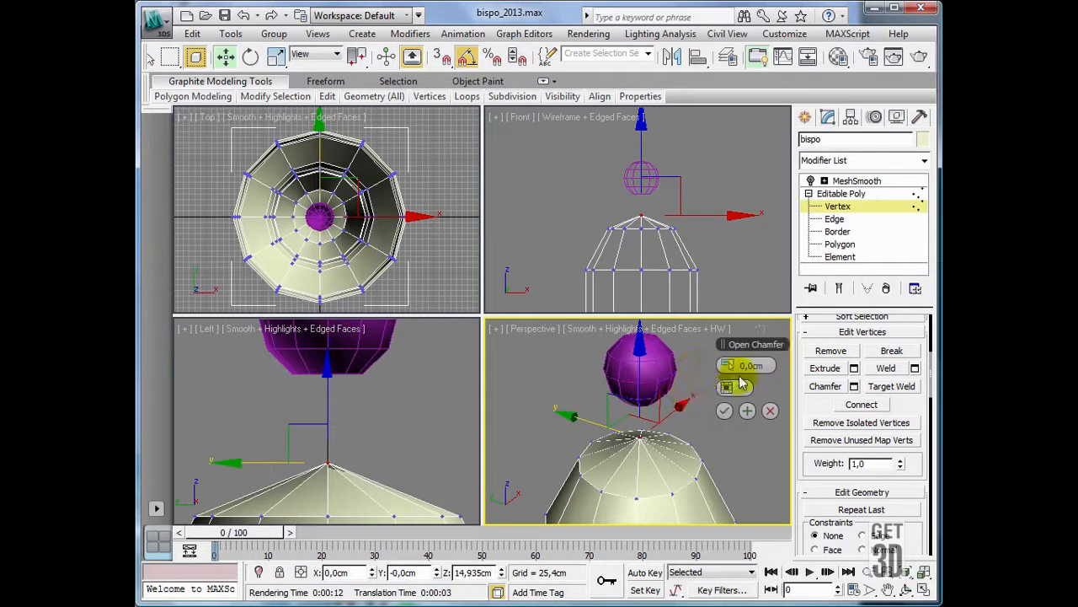
{"action": "left_click", "coordinate": [734, 367]}
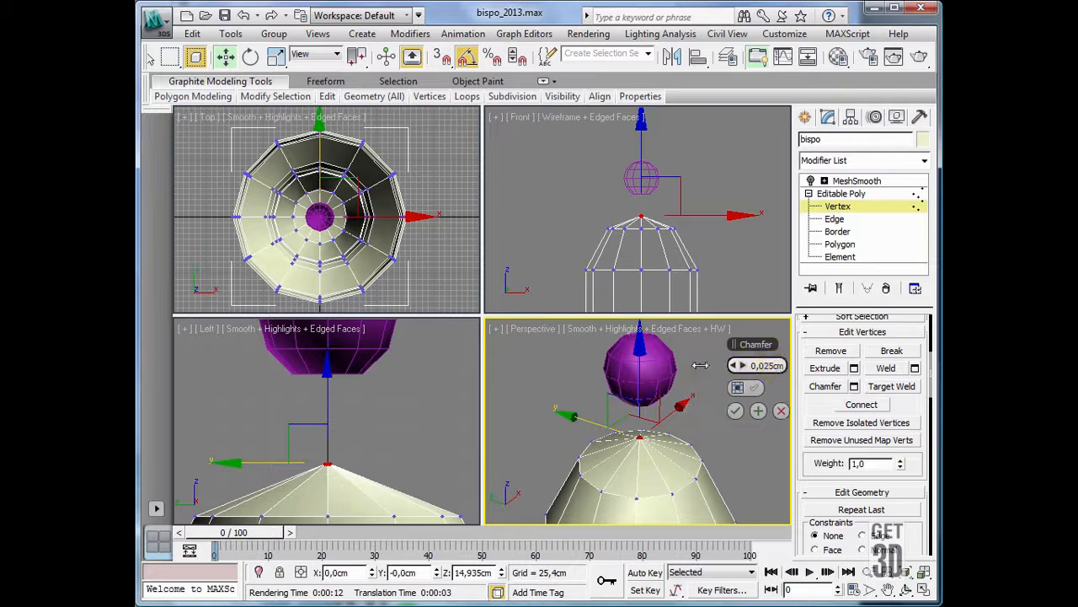
{"action": "left_click_drag", "start_coordinate": [696, 347], "coordinate": [514, 385]}
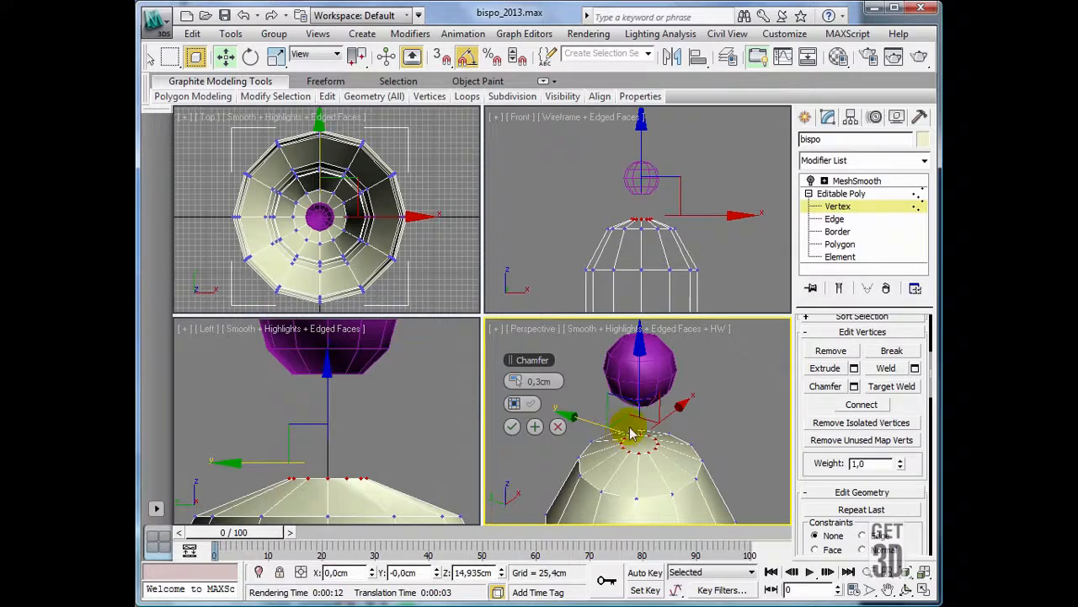
- Make it an open chamfer so the head's tip becomes a hole, apply it, and clear the vertex selection
{"action": "left_click", "coordinate": [524, 404]}
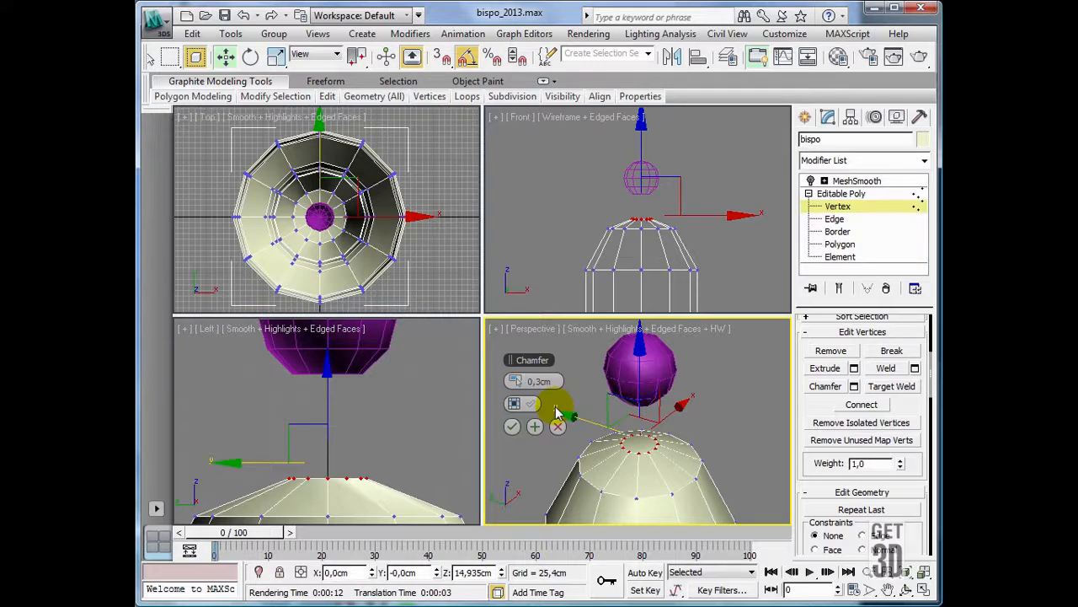
{"action": "left_click", "coordinate": [524, 405]}
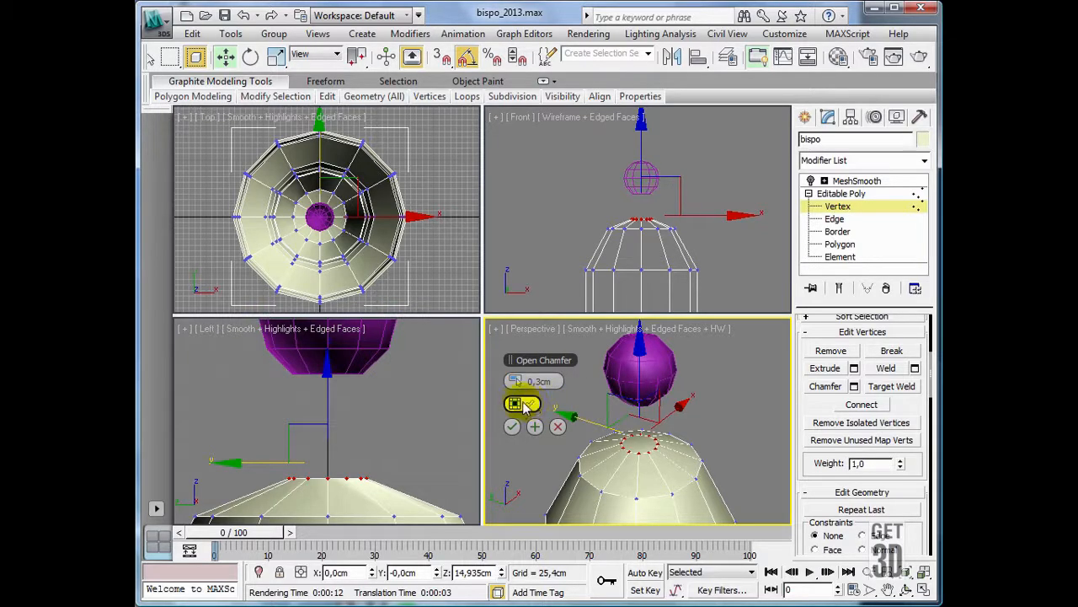
{"action": "left_click", "coordinate": [524, 404]}
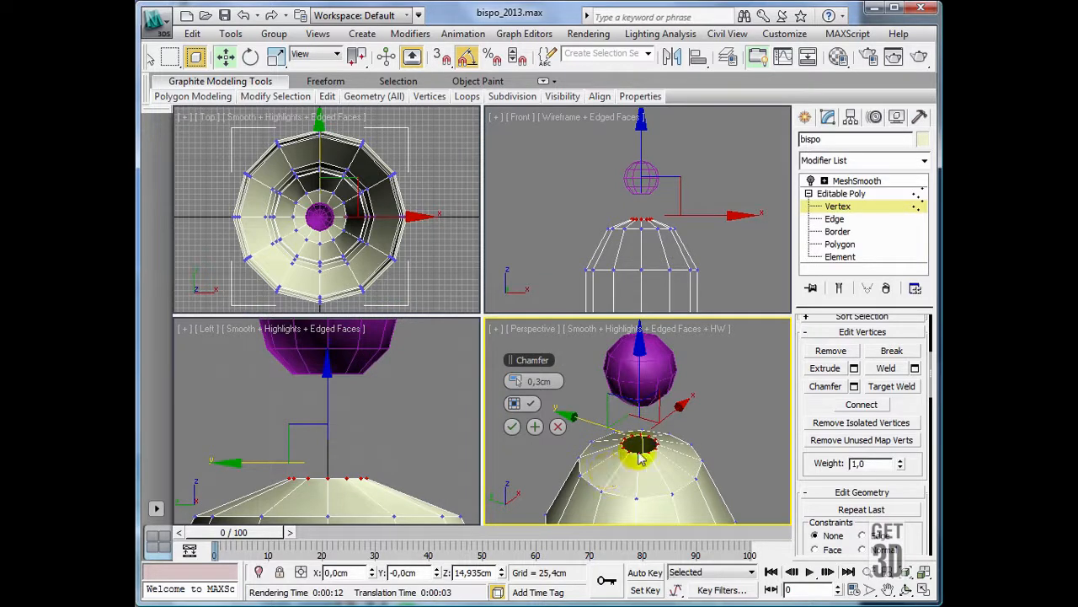
{"action": "left_click", "coordinate": [513, 427]}
{"action": "left_click", "coordinate": [708, 433]}
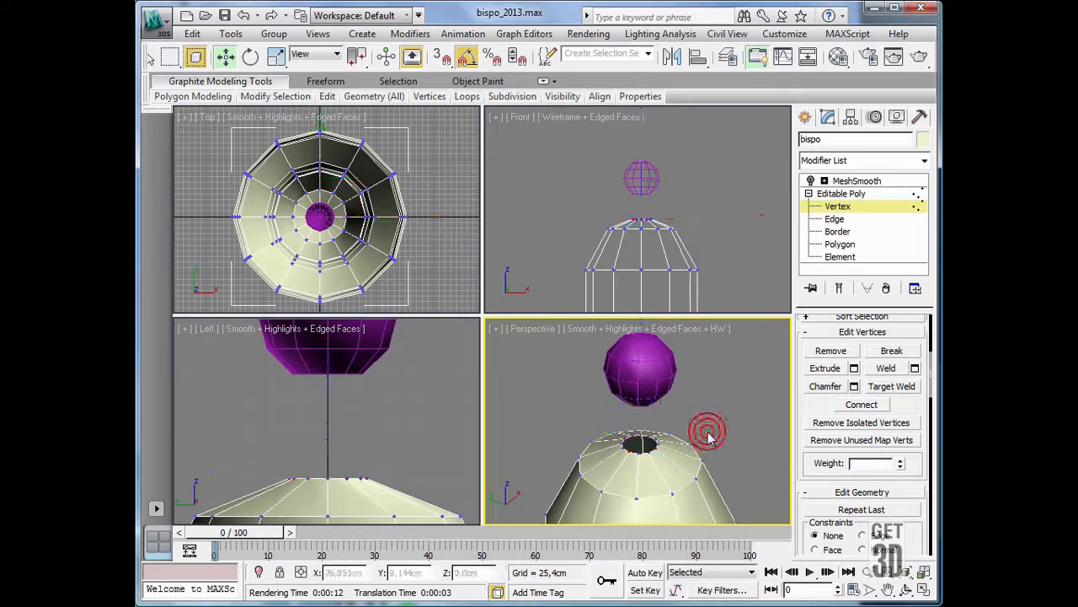
{"action": "left_click", "coordinate": [728, 390]}
- Leave the bishop's vertex level and clear the object selection, checking the sphere and bishop as separate objects
{"action": "left_click", "coordinate": [845, 208]}
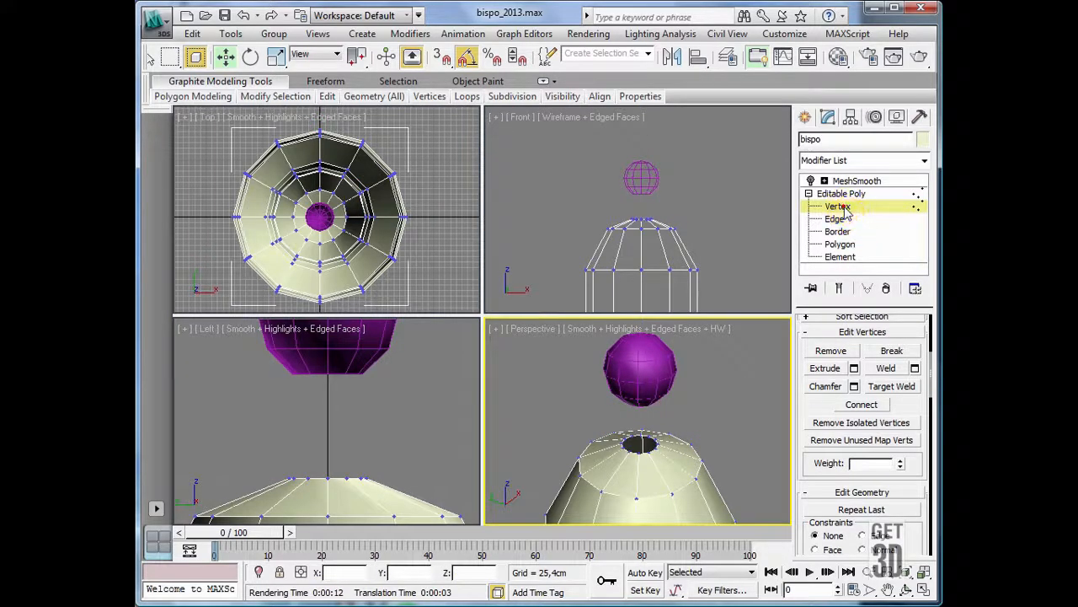
{"action": "left_click", "coordinate": [723, 381]}
{"action": "left_click", "coordinate": [689, 392]}
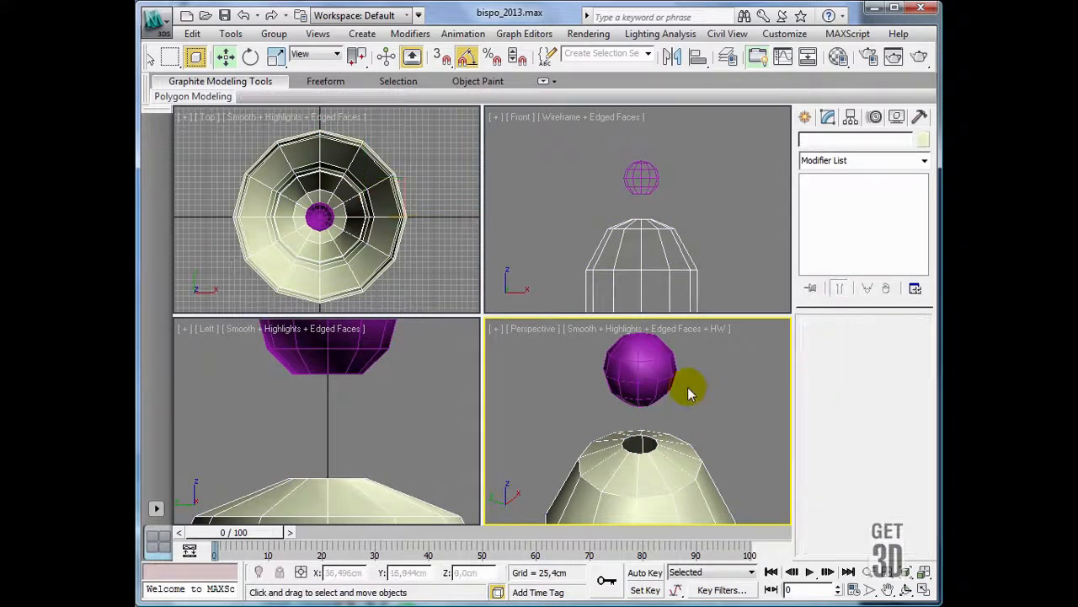
{"action": "left_click", "coordinate": [341, 359]}
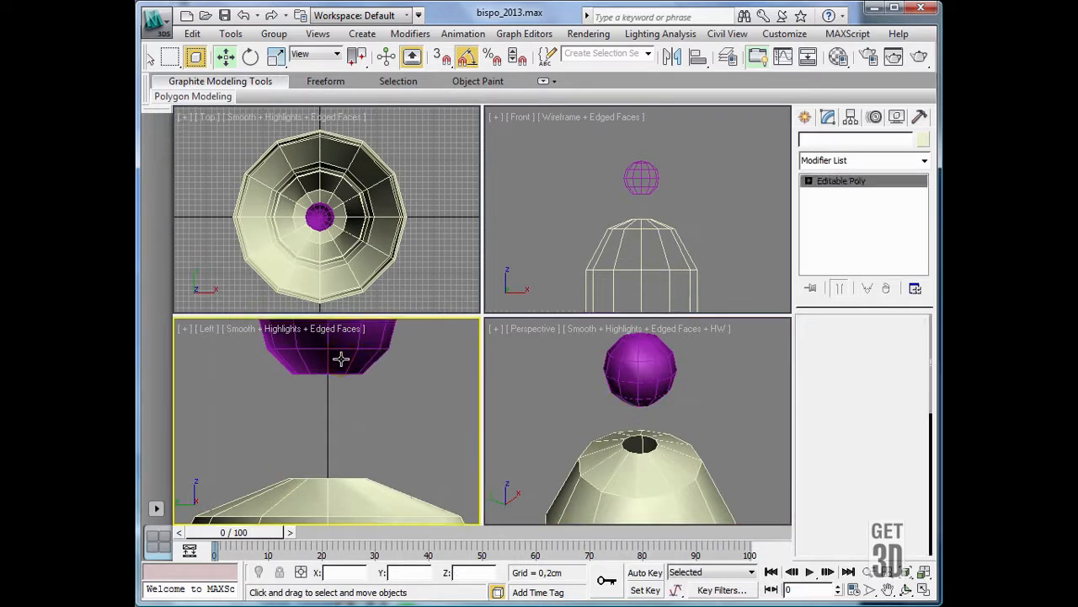
{"action": "left_click", "coordinate": [331, 486]}
{"action": "left_click", "coordinate": [405, 431]}
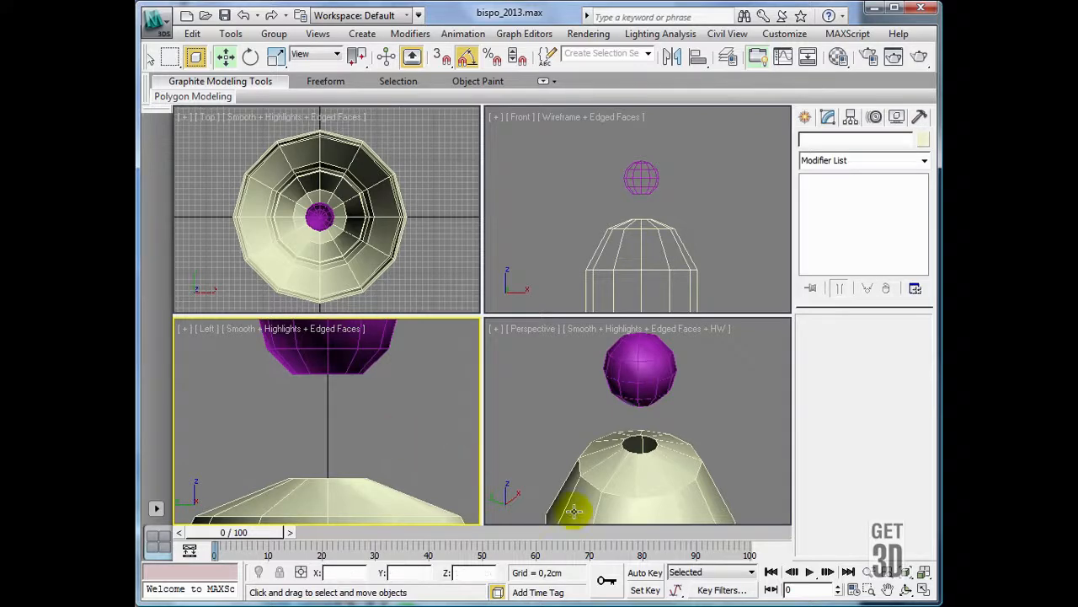
- Select the bishop, maximize the Perspective view, and activate its Editable Poly base level without any sub-object level
{"action": "left_click", "coordinate": [614, 482]}
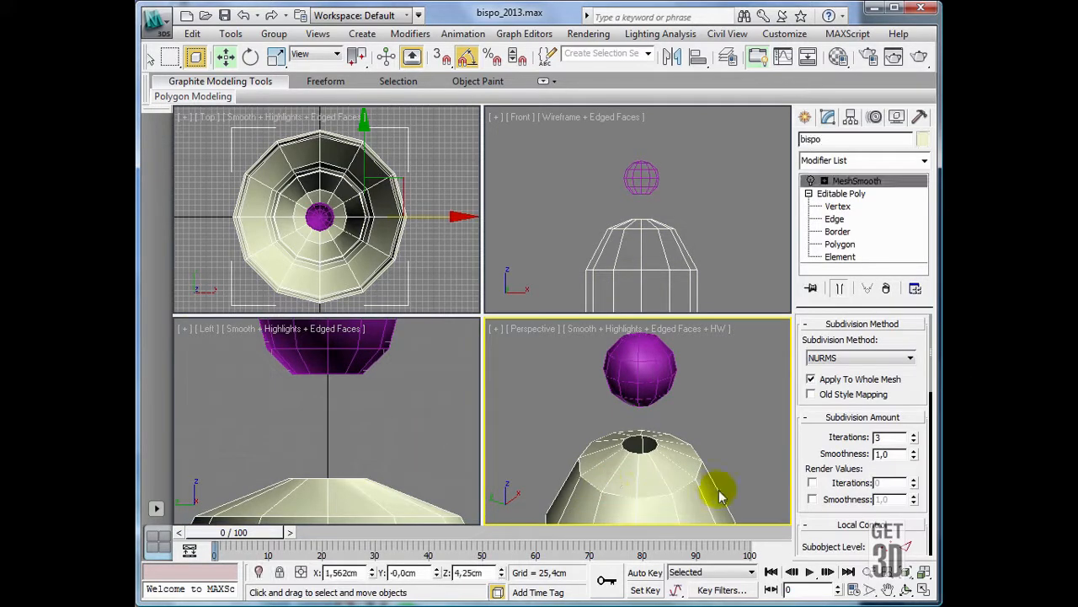
{"action": "key", "text": "alt+w"}
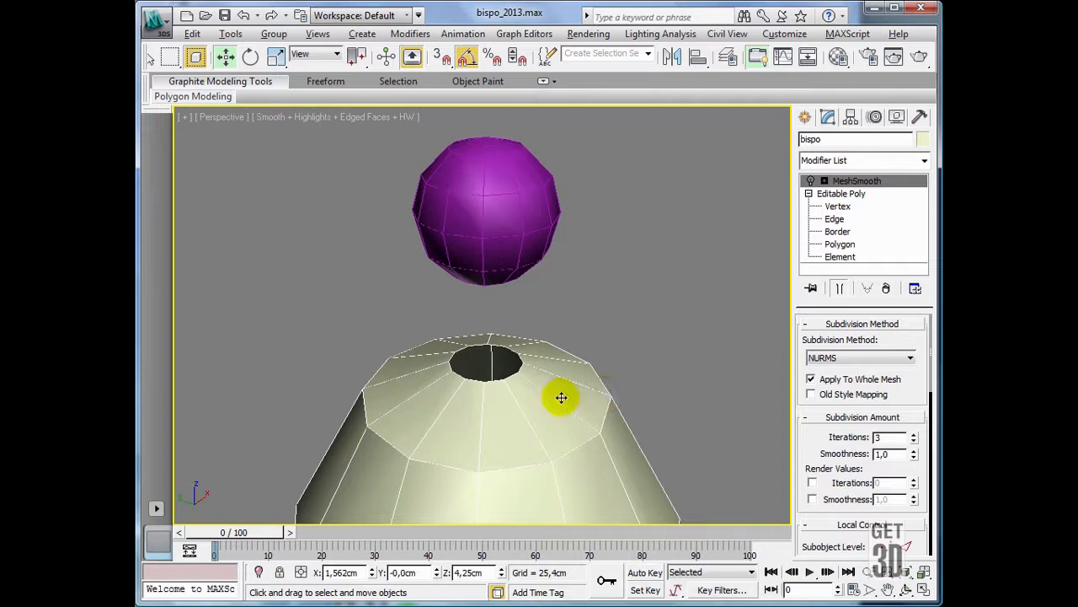
{"action": "middle_click_drag", "start_coordinate": [606, 378], "coordinate": [669, 379], "text": "alt"}
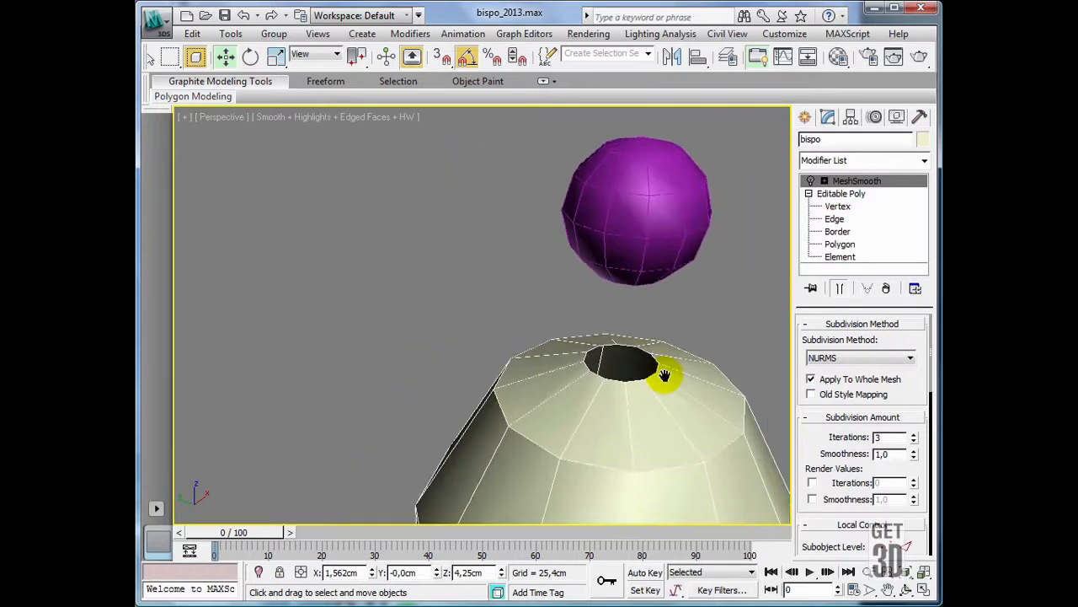
{"action": "double_click", "coordinate": [806, 141]}
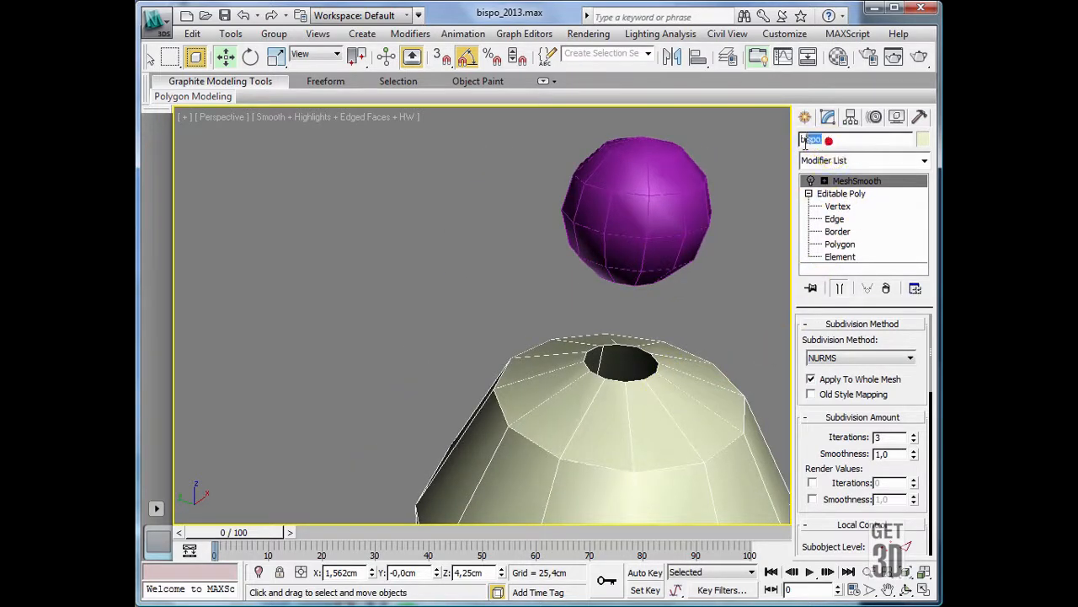
{"action": "left_click", "coordinate": [842, 195]}
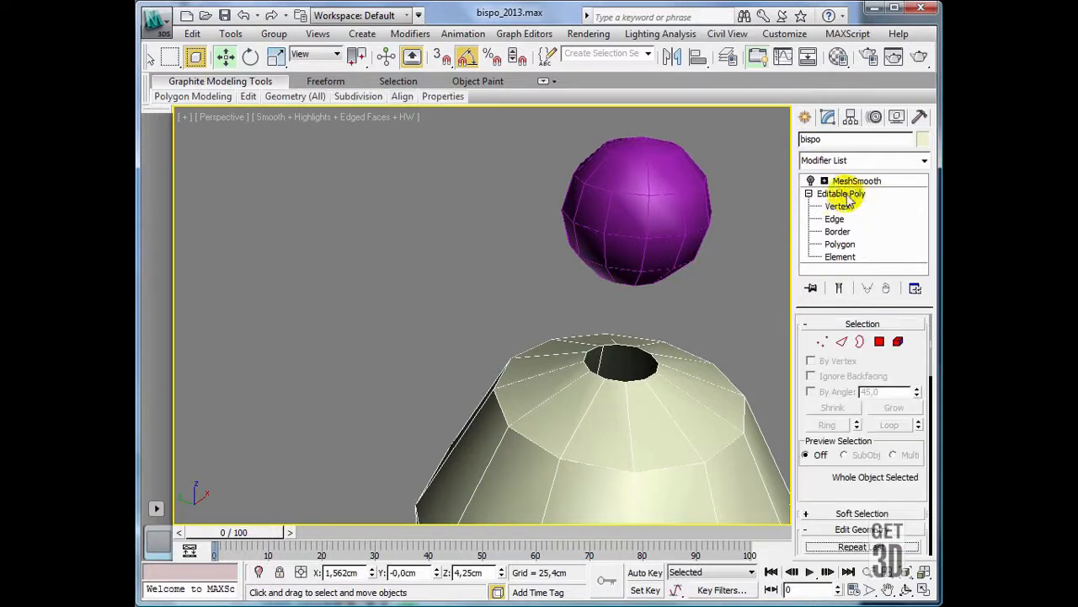
{"action": "left_click", "coordinate": [834, 196]}
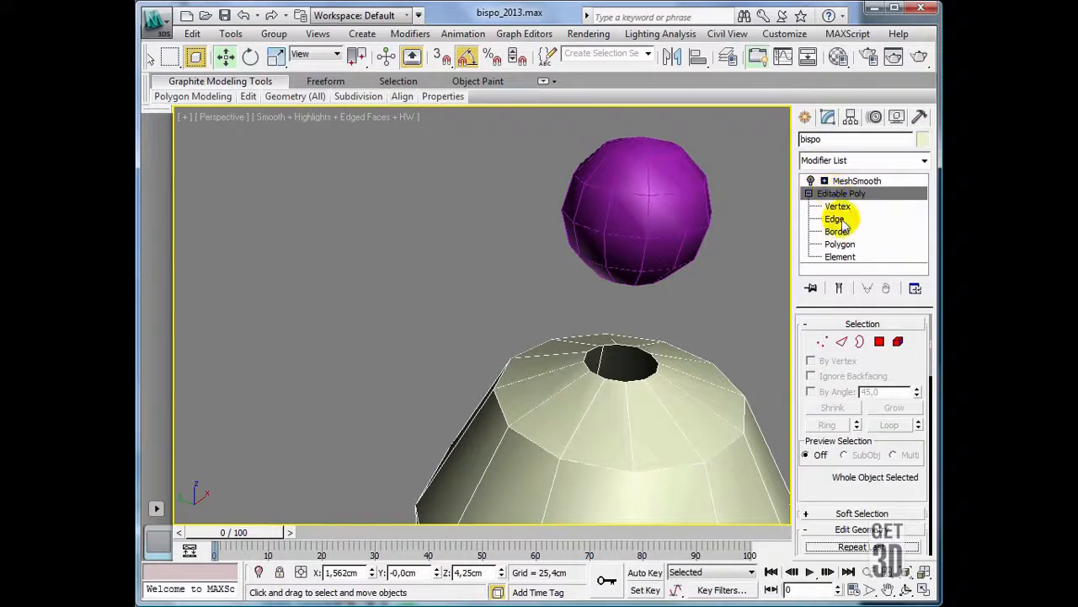
{"action": "left_click", "coordinate": [807, 194]}
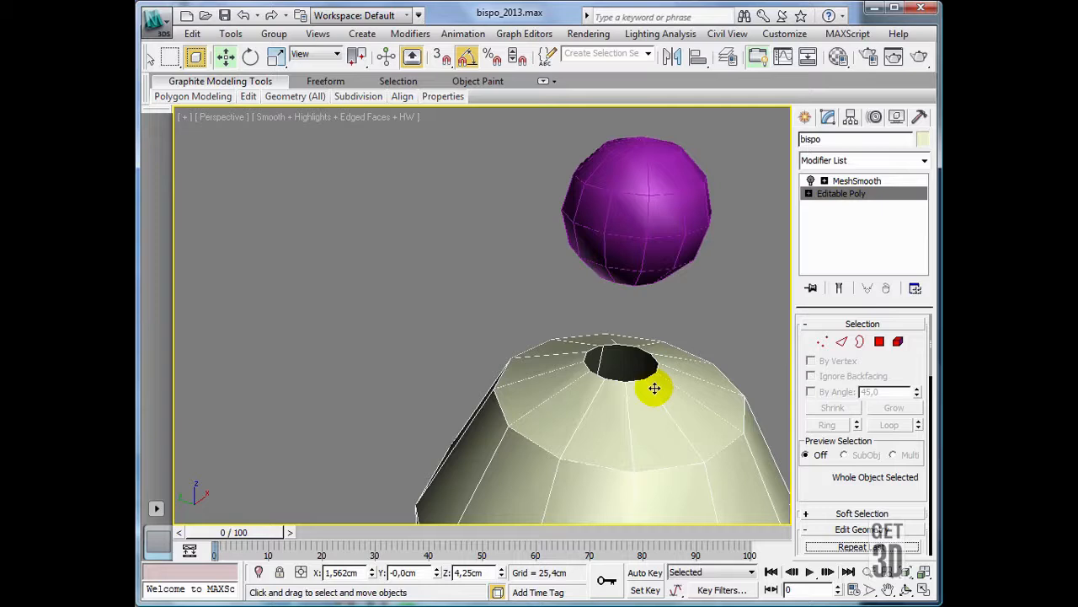
- Attach Sphere001 to the bishop as part of the same Editable Poly object
{"action": "scroll", "coordinate": [812, 490], "scroll_direction": "down", "scroll_amount": 5}
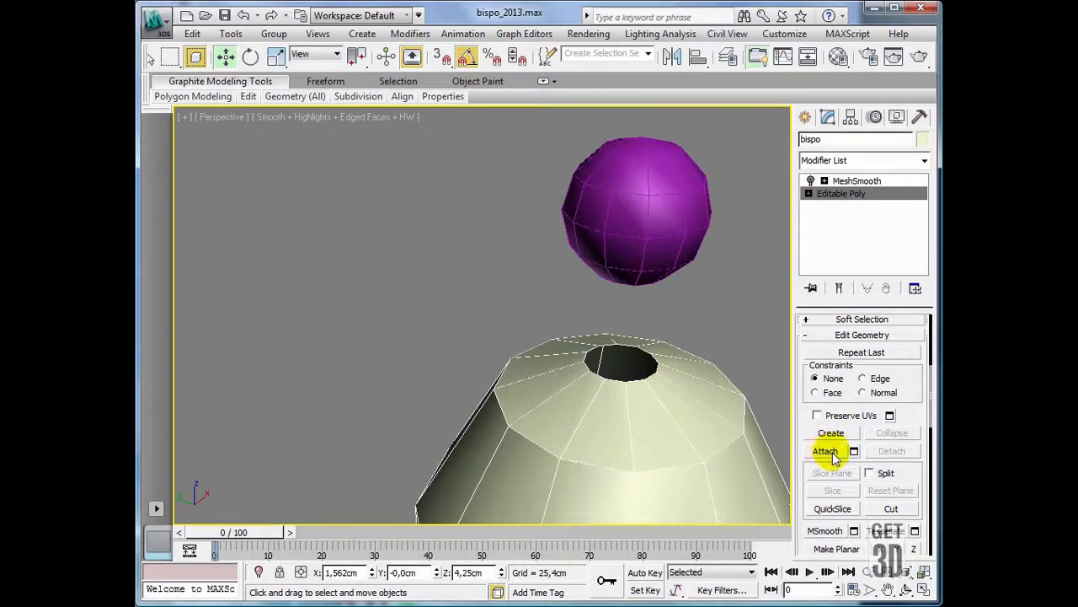
{"action": "left_click", "coordinate": [825, 453]}
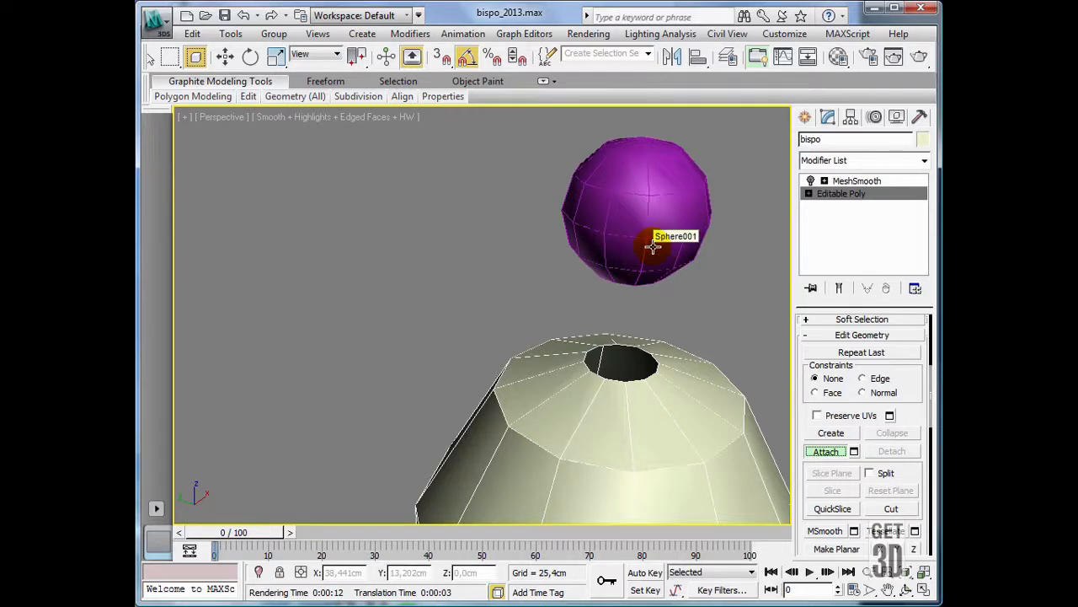
{"action": "left_click", "coordinate": [666, 252]}
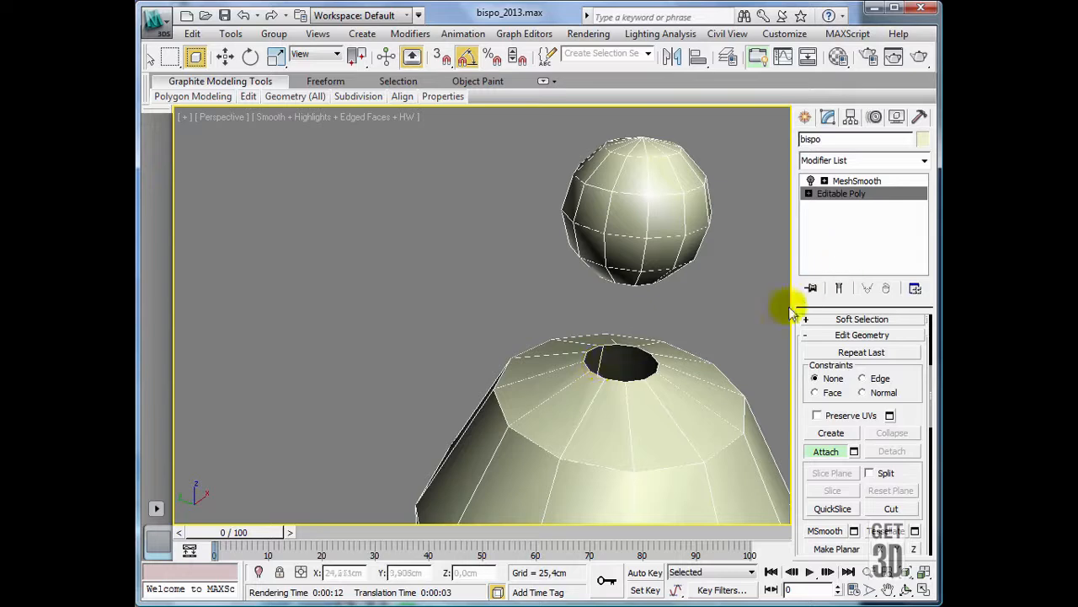
- At the Editable Poly element level, select the bishop's body and the sphere in turn to check both elements, and deselect
{"action": "left_click", "coordinate": [808, 193]}
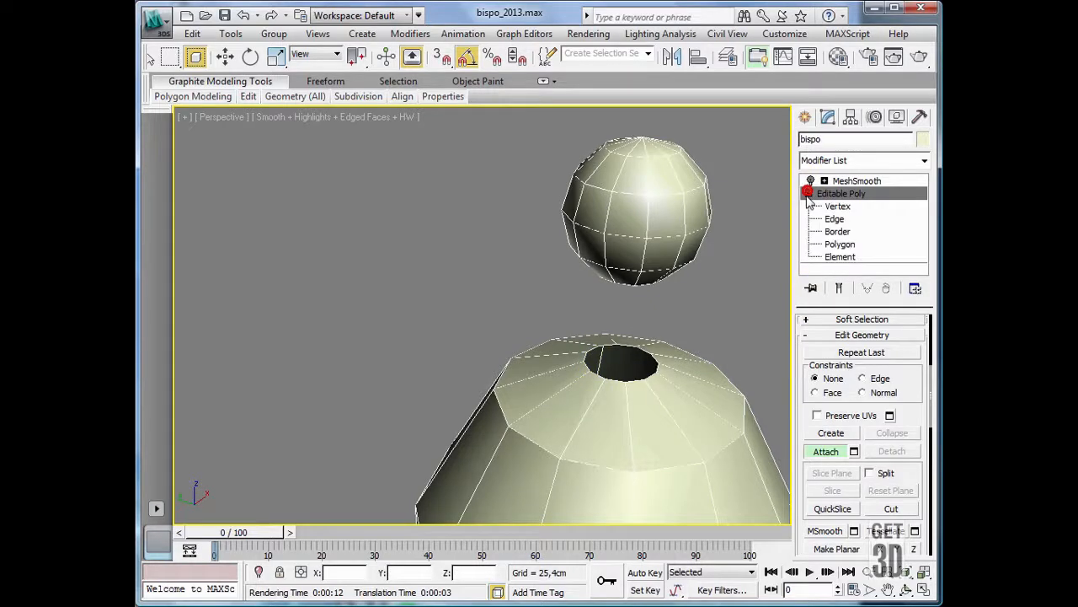
{"action": "left_click", "coordinate": [840, 256]}
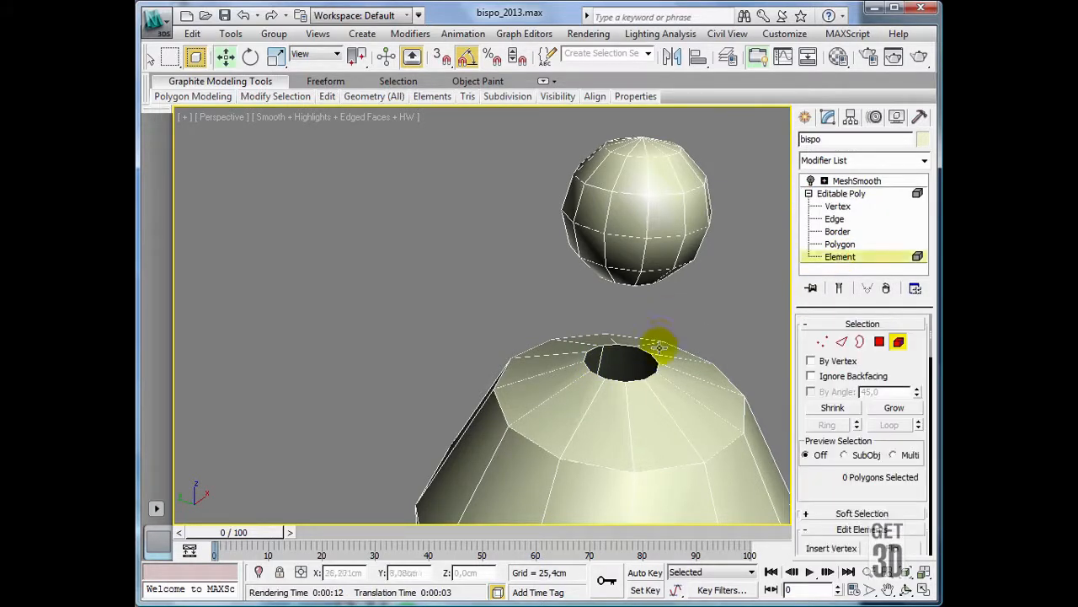
{"action": "left_click", "coordinate": [658, 346]}
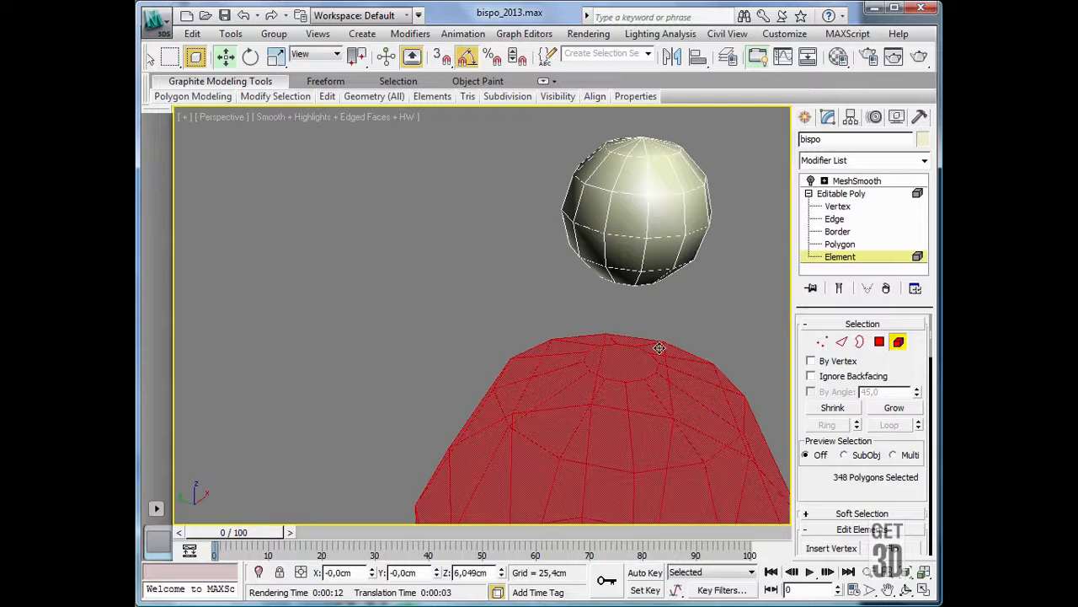
{"action": "left_click", "coordinate": [670, 193]}
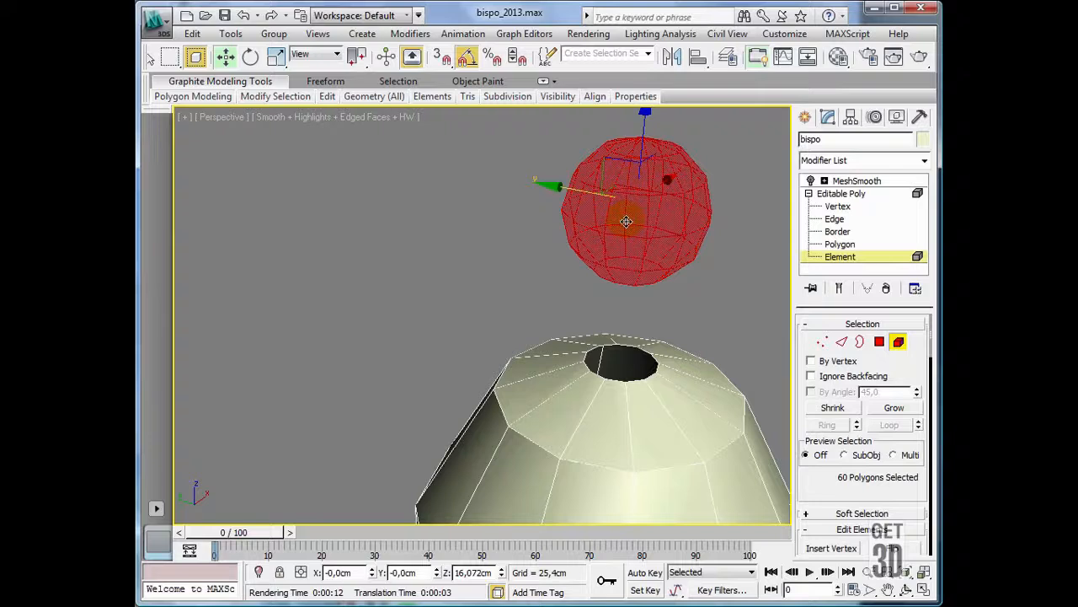
{"action": "left_click", "coordinate": [706, 305]}
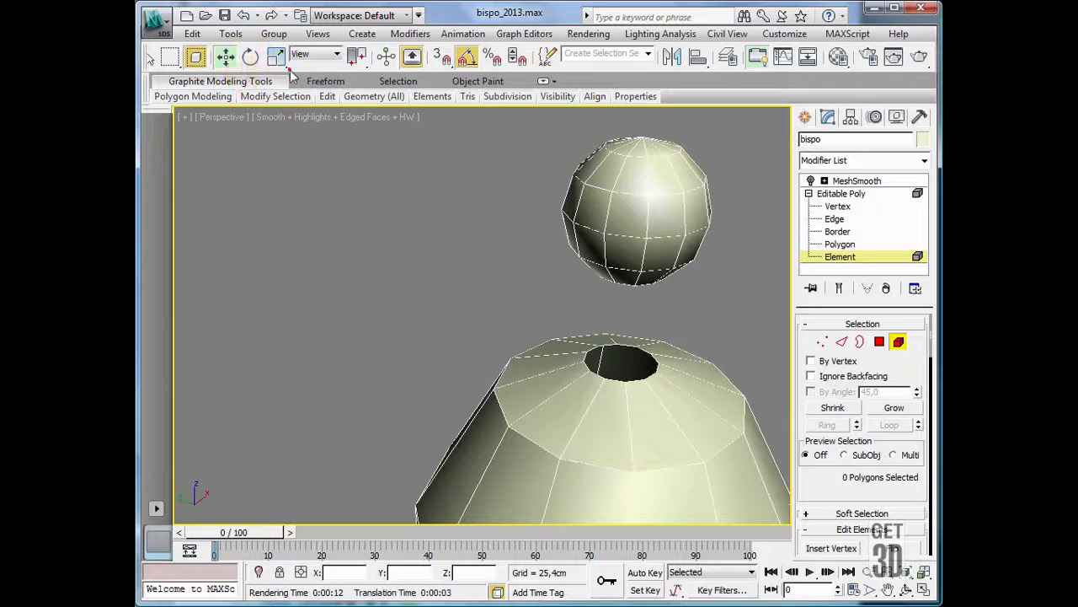
- Check the scene's object list and select bispo from it, leaving the element level
{"action": "left_click_drag", "start_coordinate": [289, 70], "coordinate": [466, 77]}
{"action": "left_click", "coordinate": [328, 64]}
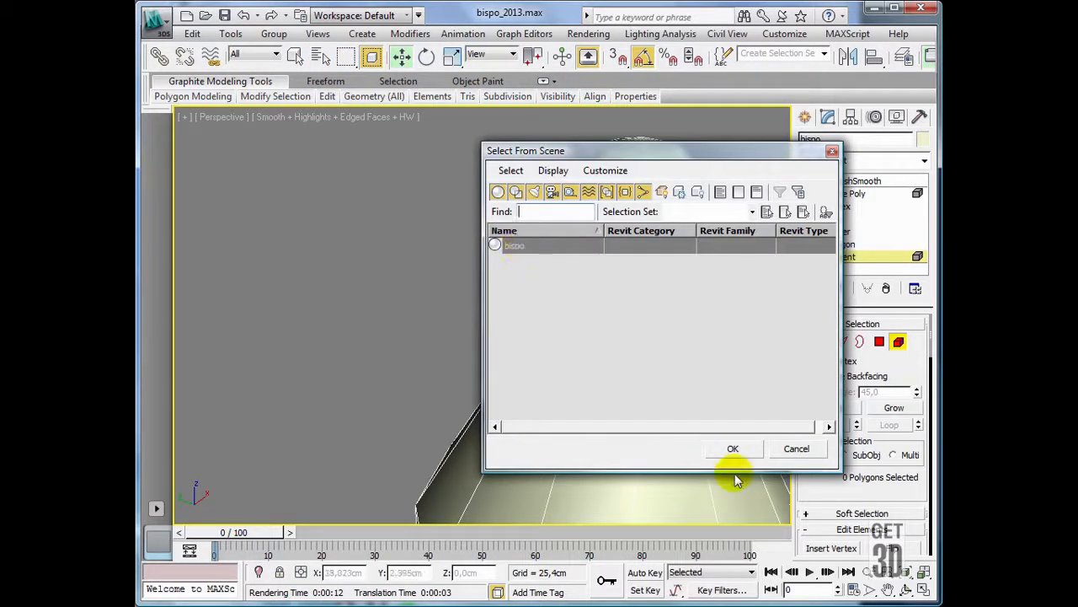
{"action": "left_click", "coordinate": [739, 448]}
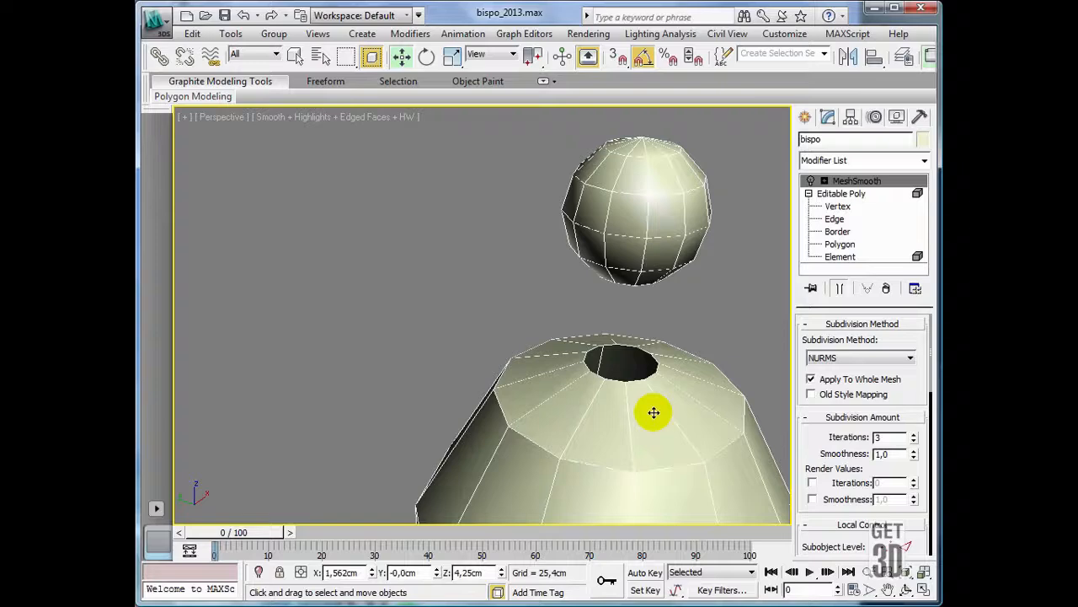
- At the Editable Poly border level, select both the sphere's bottom border and the border of the head's opening
{"action": "left_click", "coordinate": [921, 588]}
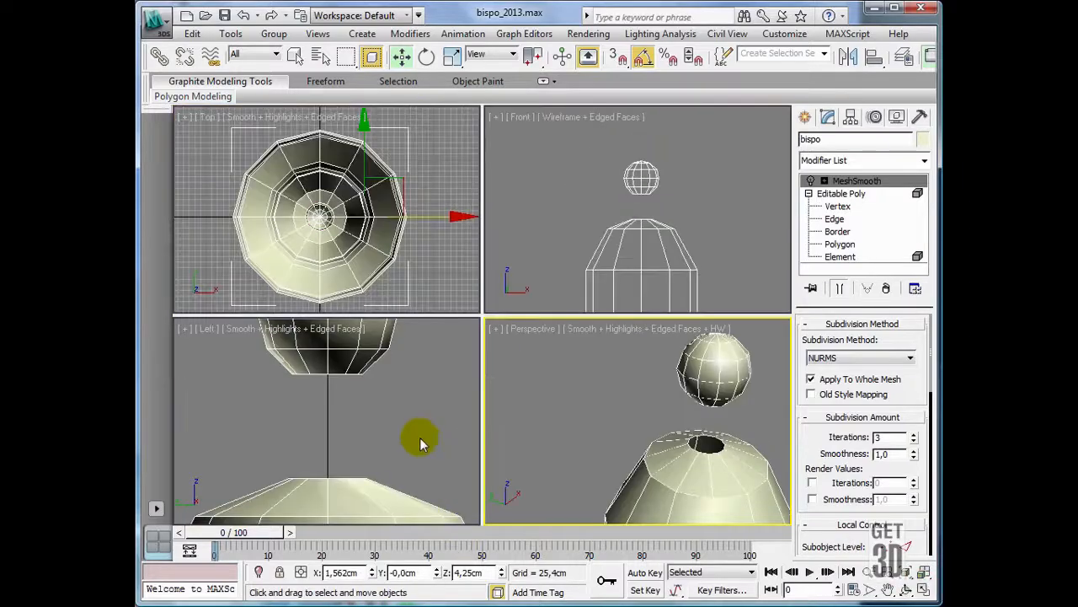
{"action": "middle_click_drag", "start_coordinate": [655, 421], "coordinate": [624, 416]}
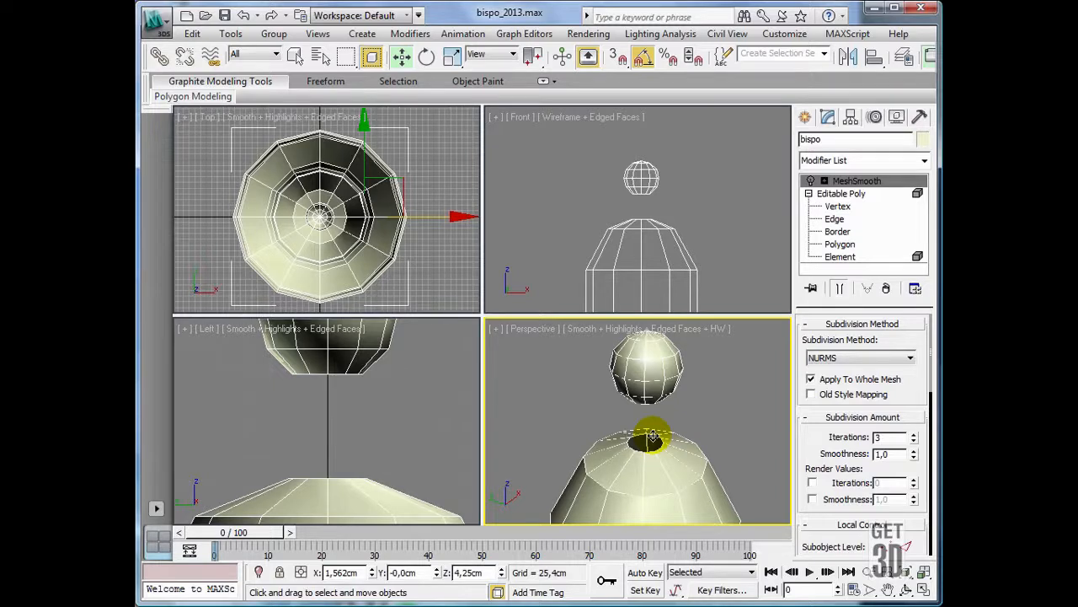
{"action": "left_click", "coordinate": [849, 244]}
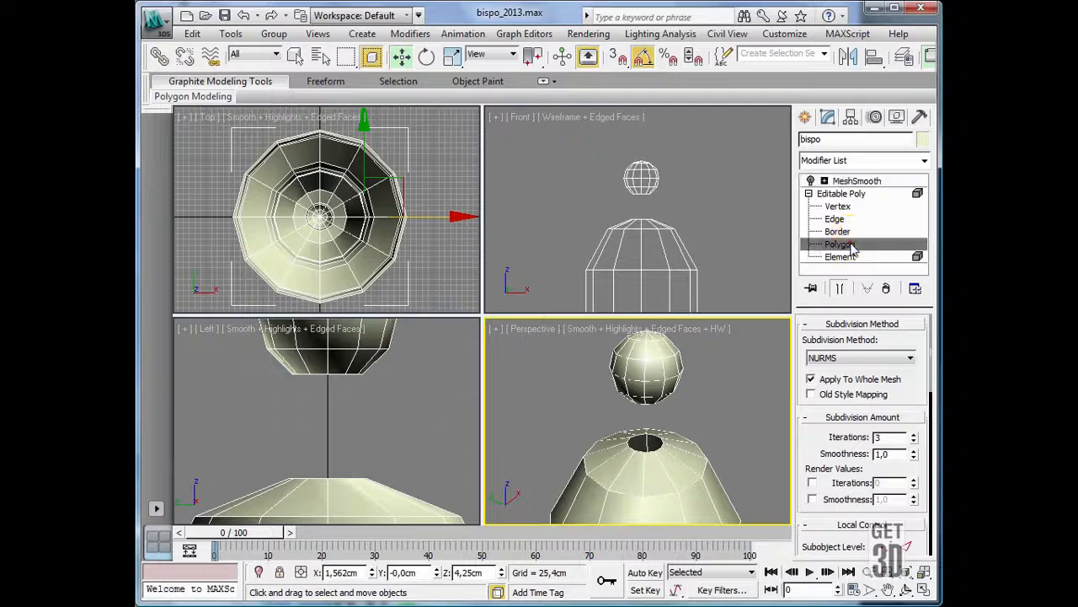
{"action": "left_click", "coordinate": [840, 232]}
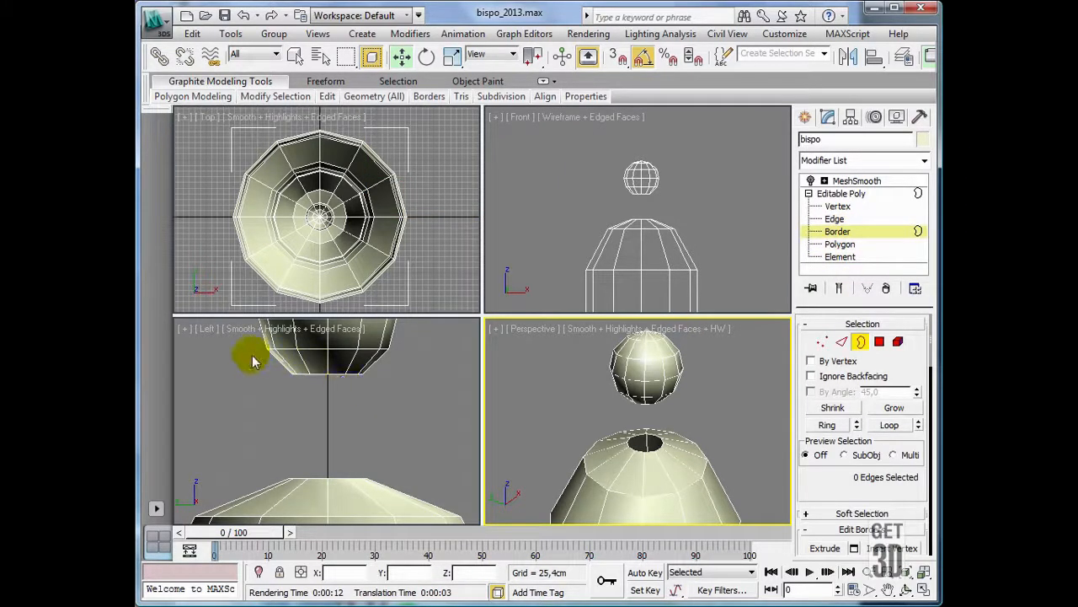
{"action": "left_click_drag", "start_coordinate": [251, 354], "coordinate": [418, 487]}
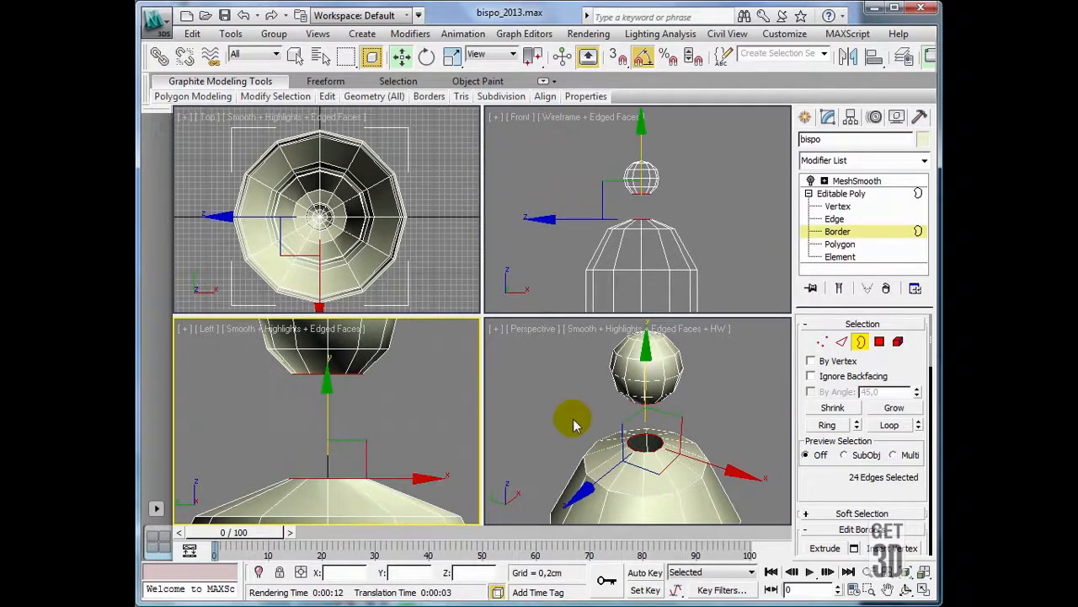
{"action": "left_click", "coordinate": [571, 388]}
{"action": "left_click_drag", "start_coordinate": [540, 368], "coordinate": [765, 502]}
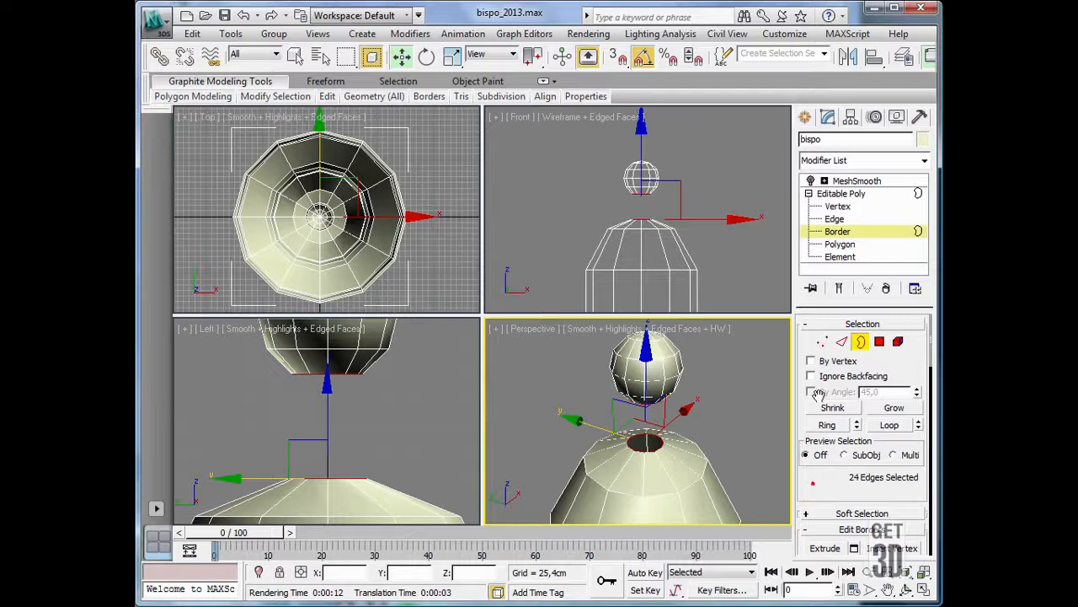
- Bridge the two selected borders, trying 5 segments before settling on 1, then accept and deselect
{"action": "left_click_drag", "start_coordinate": [814, 482], "coordinate": [822, 301]}
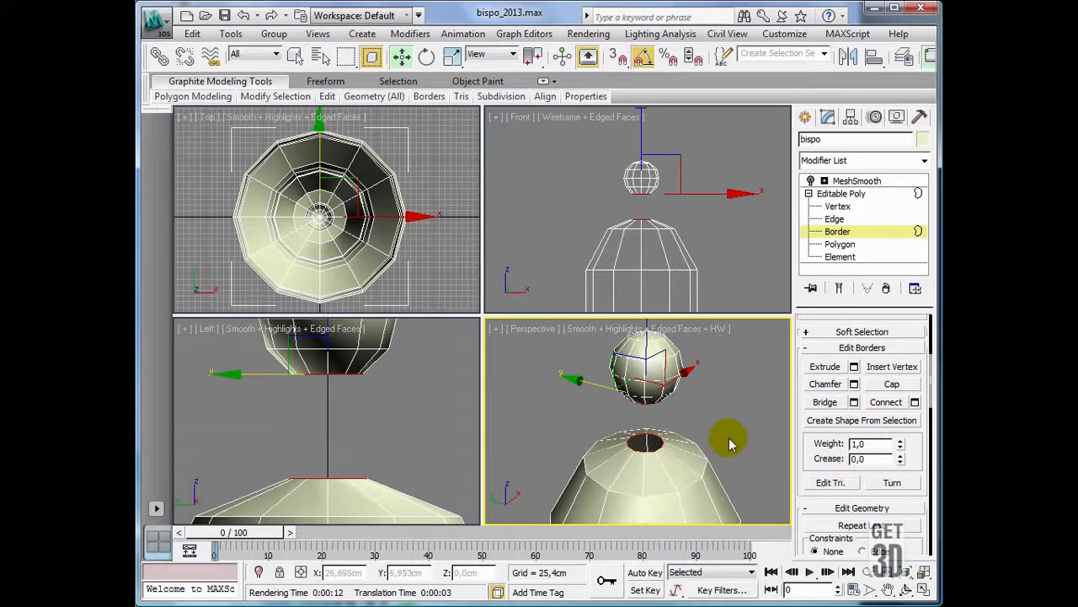
{"action": "key", "text": "alt+w"}
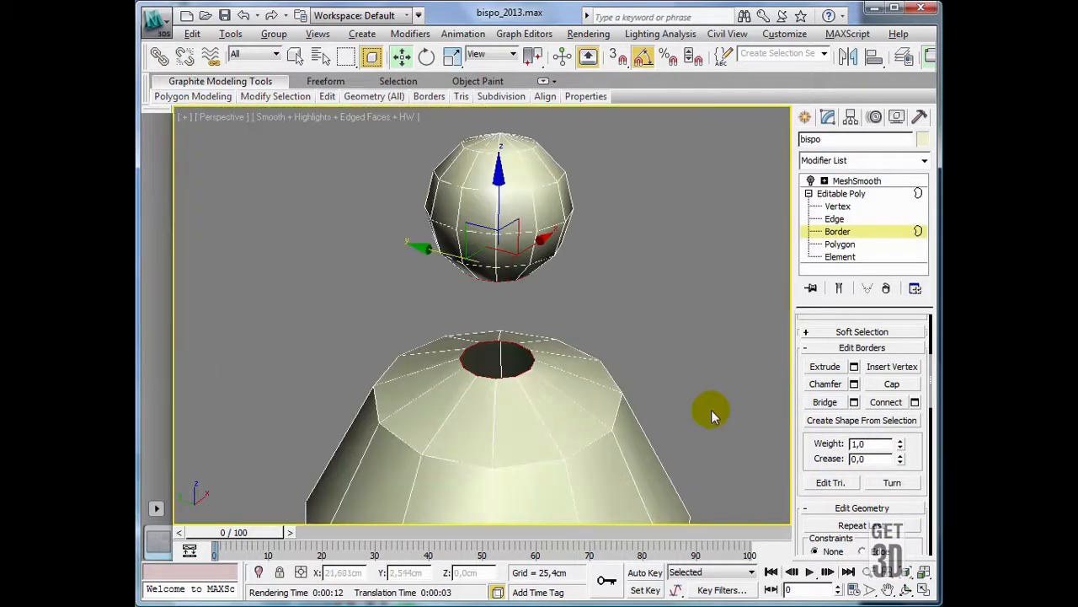
{"action": "middle_click_drag", "start_coordinate": [713, 410], "coordinate": [765, 413]}
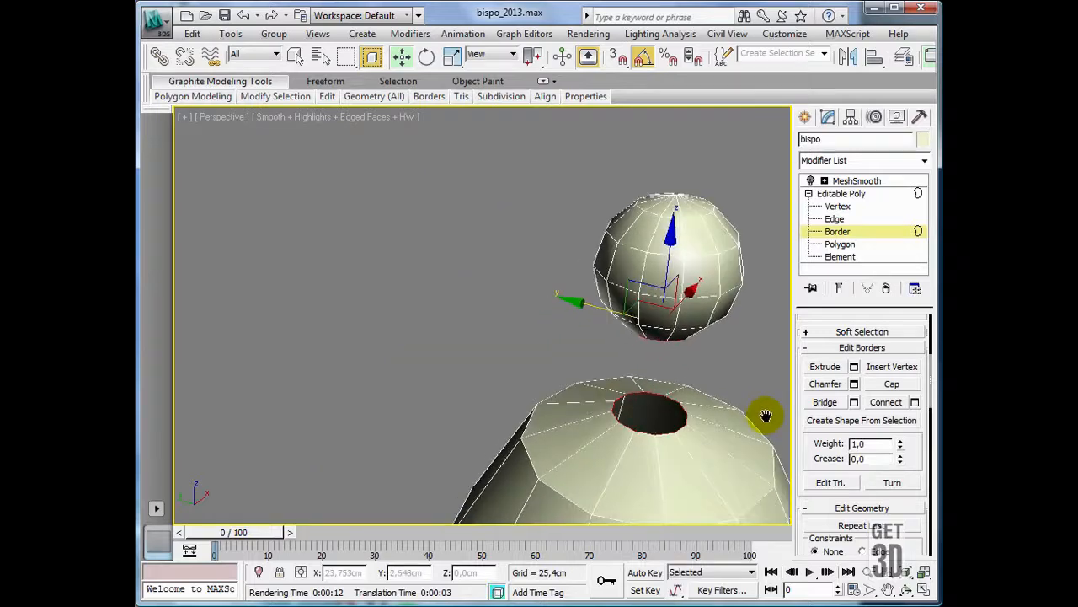
{"action": "left_click", "coordinate": [854, 402]}
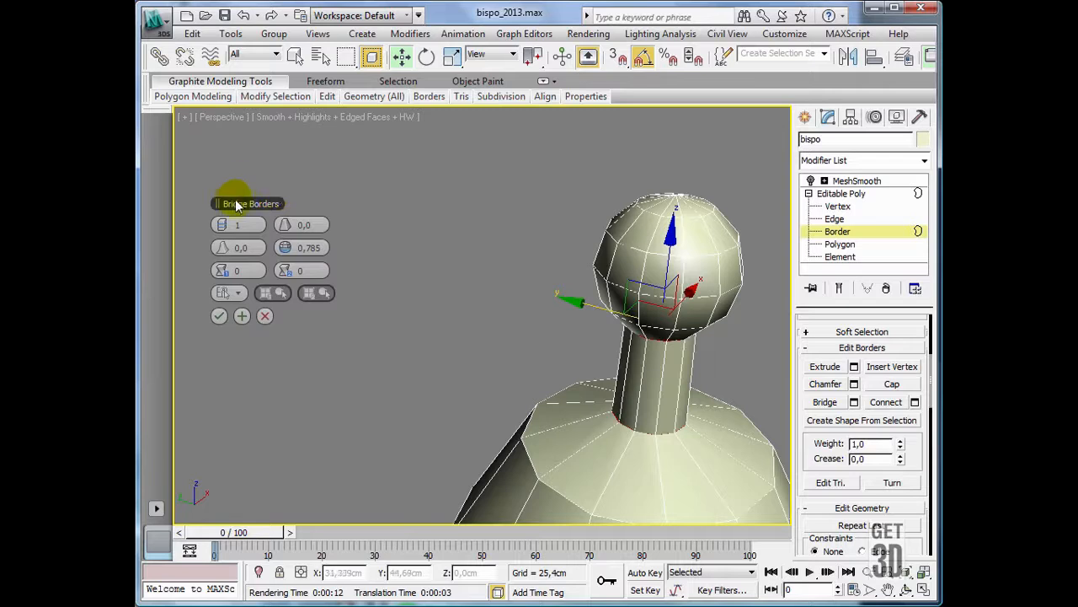
{"action": "left_click_drag", "start_coordinate": [244, 203], "coordinate": [503, 268]}
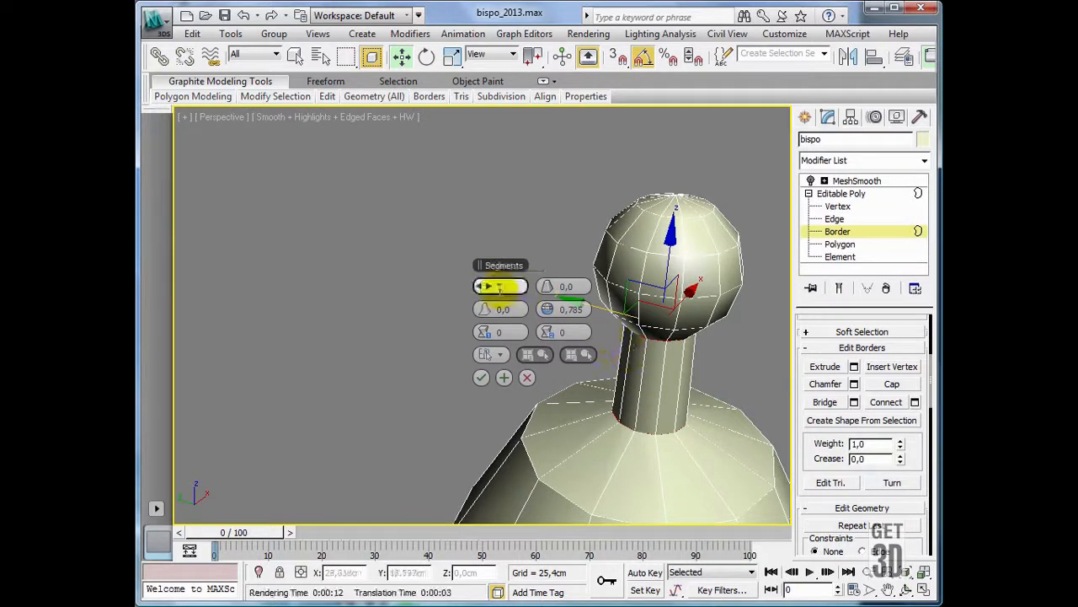
{"action": "left_click_drag", "start_coordinate": [493, 289], "coordinate": [489, 287]}
{"action": "left_click_drag", "start_coordinate": [561, 332], "coordinate": [560, 331]}
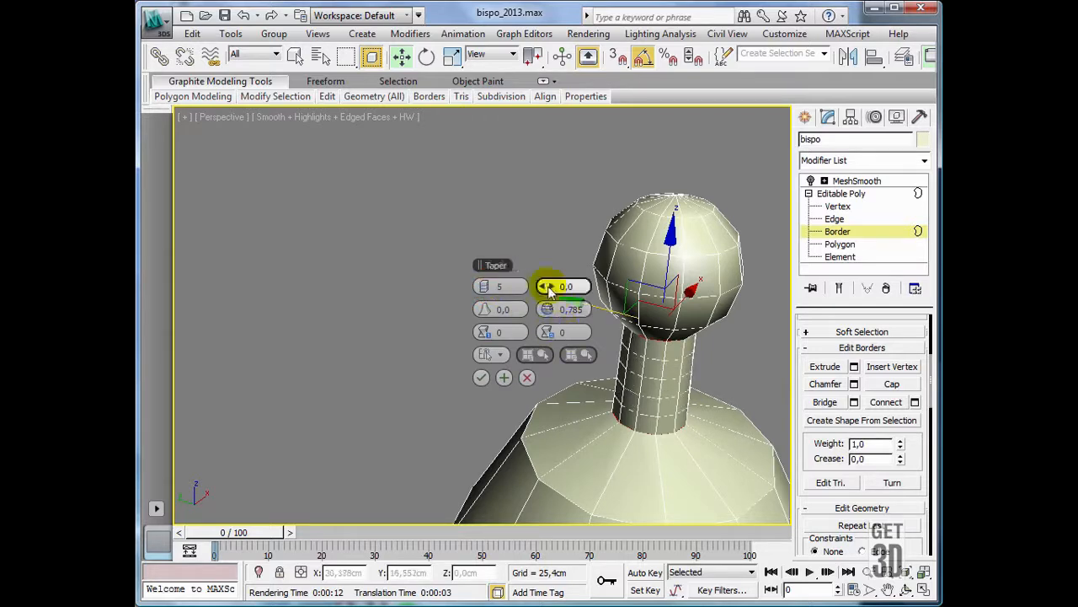
{"action": "left_click_drag", "start_coordinate": [481, 286], "coordinate": [424, 279]}
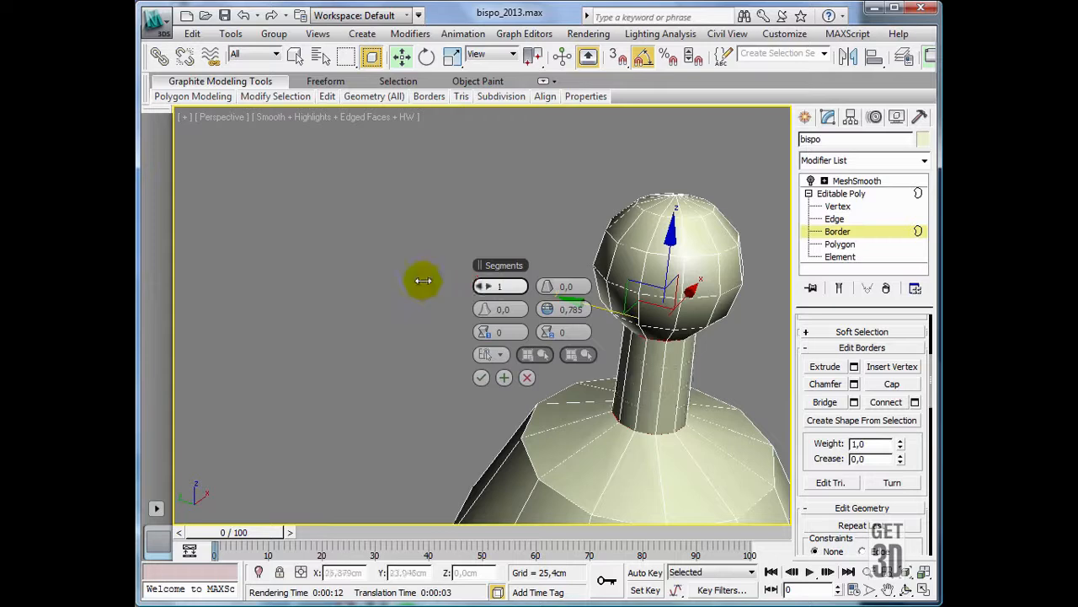
{"action": "left_click", "coordinate": [481, 378]}
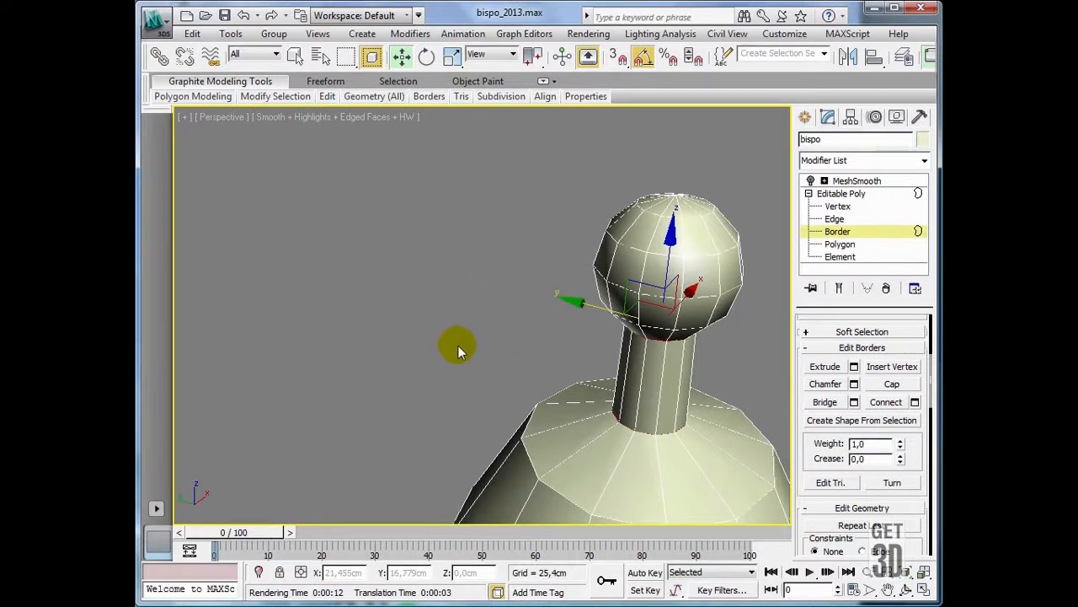
{"action": "left_click", "coordinate": [459, 346]}
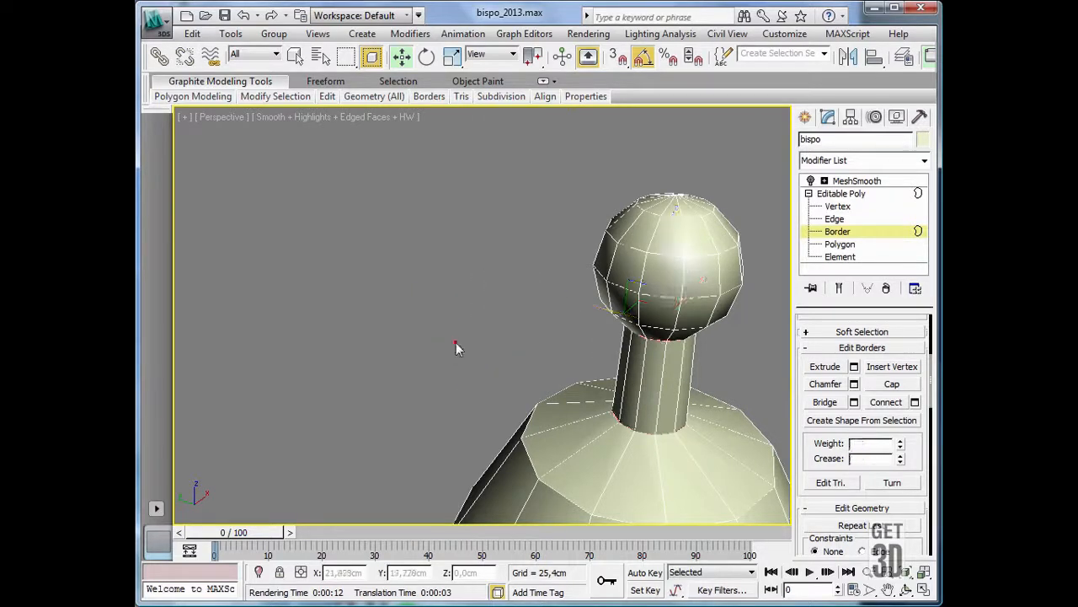
- At the vertex level in the Left view, lower all the sphere's vertices to about Z 15.3 cm, just above the head, and deselect
{"action": "left_click", "coordinate": [924, 590]}
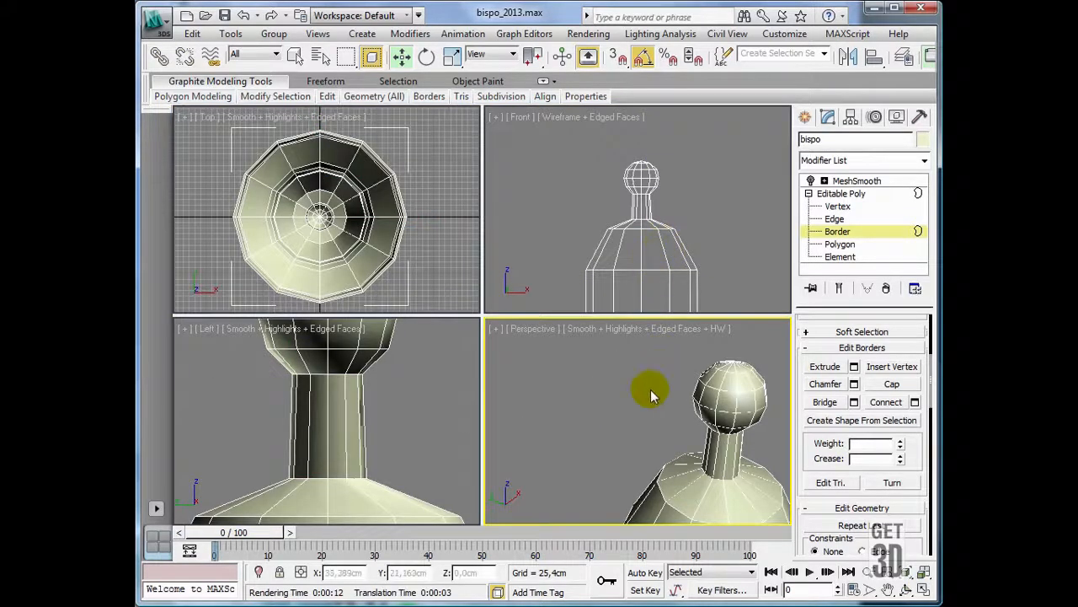
{"action": "left_click", "coordinate": [433, 392]}
{"action": "scroll", "coordinate": [433, 392], "scroll_direction": "down", "scroll_amount": 5}
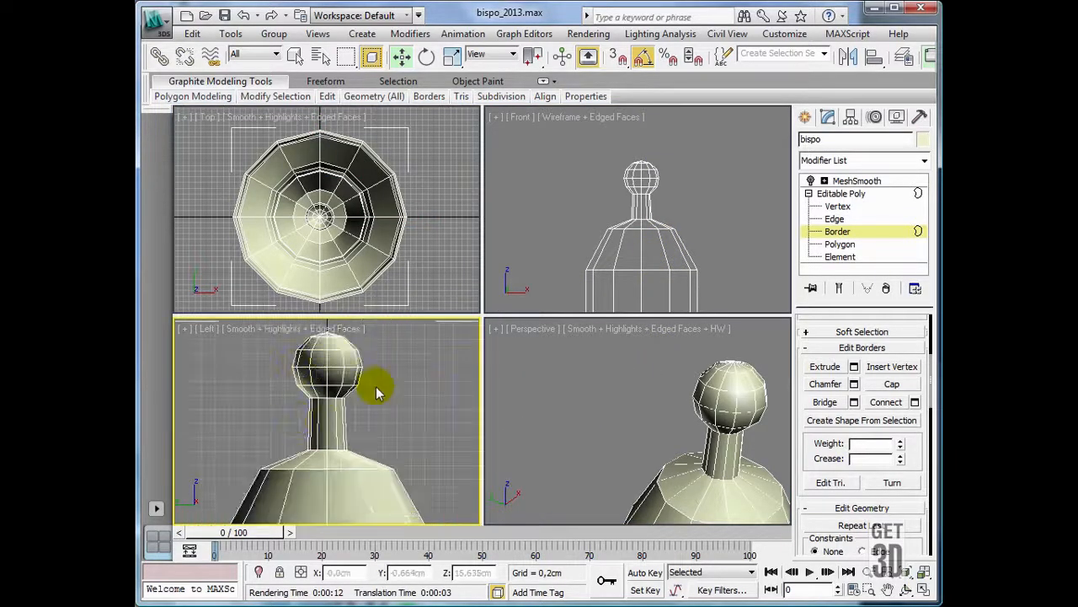
{"action": "middle_click_drag", "start_coordinate": [376, 393], "coordinate": [388, 402]}
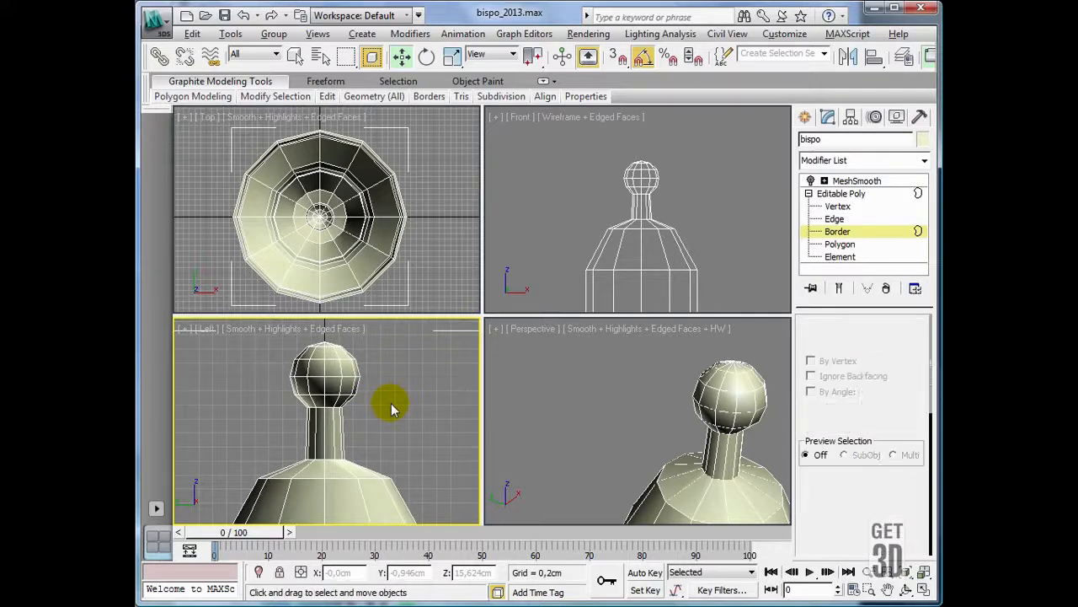
{"action": "key", "text": "z"}
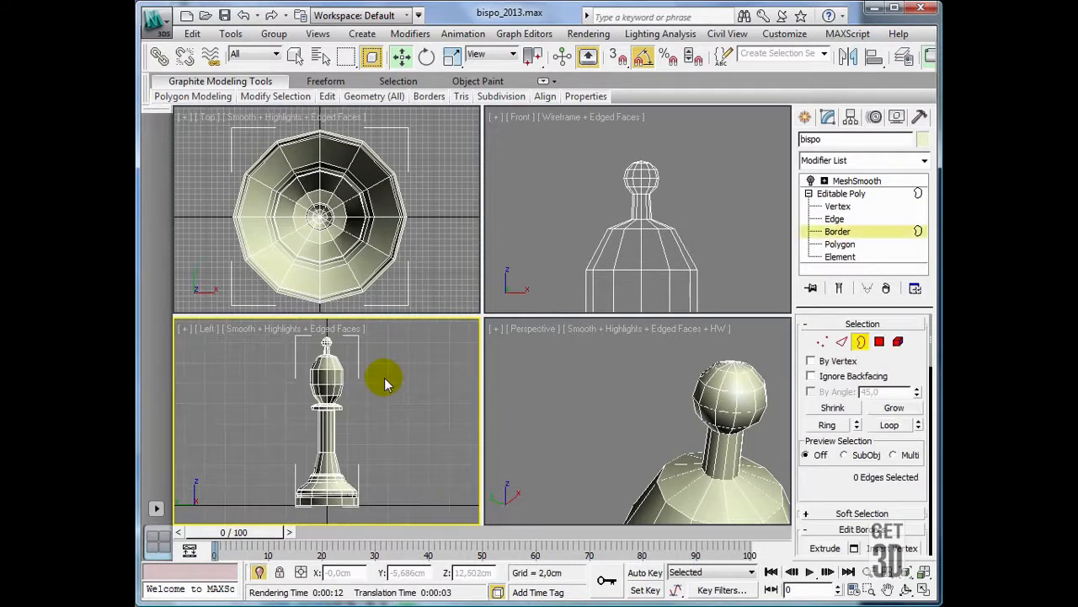
{"action": "scroll", "coordinate": [385, 384], "scroll_direction": "up", "scroll_amount": 6}
{"action": "middle_click_drag", "start_coordinate": [393, 378], "coordinate": [396, 369]}
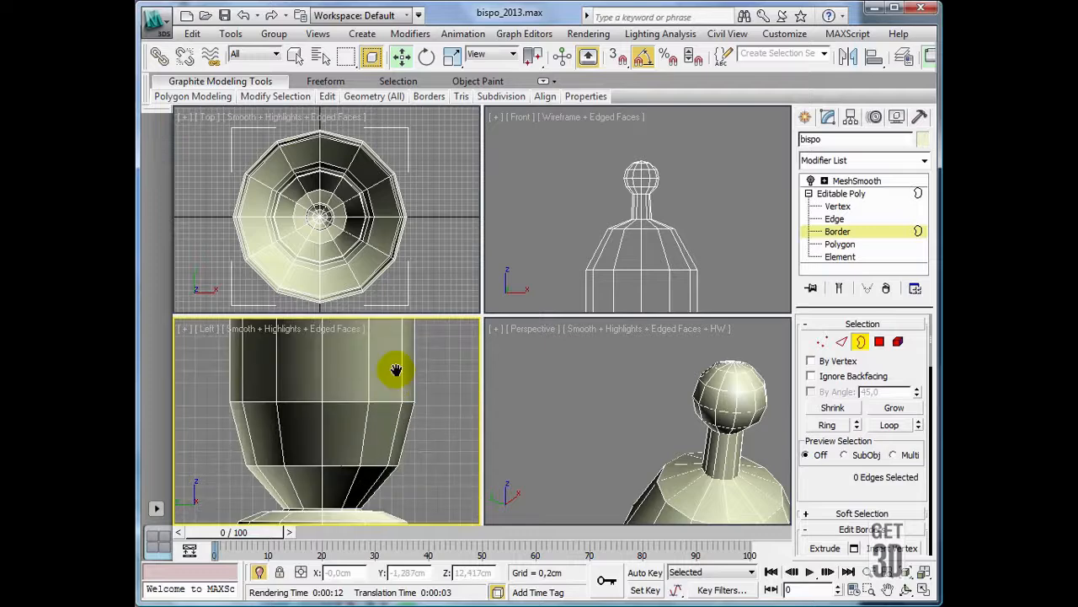
{"action": "scroll", "coordinate": [405, 430], "scroll_direction": "down", "scroll_amount": 4}
{"action": "middle_click_drag", "start_coordinate": [405, 441], "coordinate": [408, 451]}
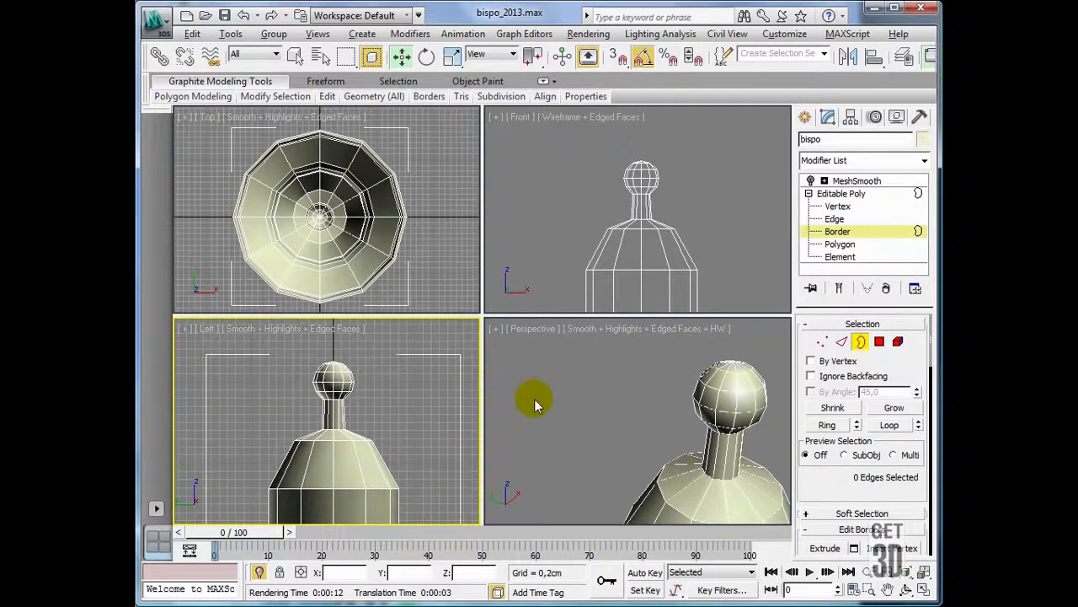
{"action": "key", "text": "alt+w"}
{"action": "left_click", "coordinate": [840, 207]}
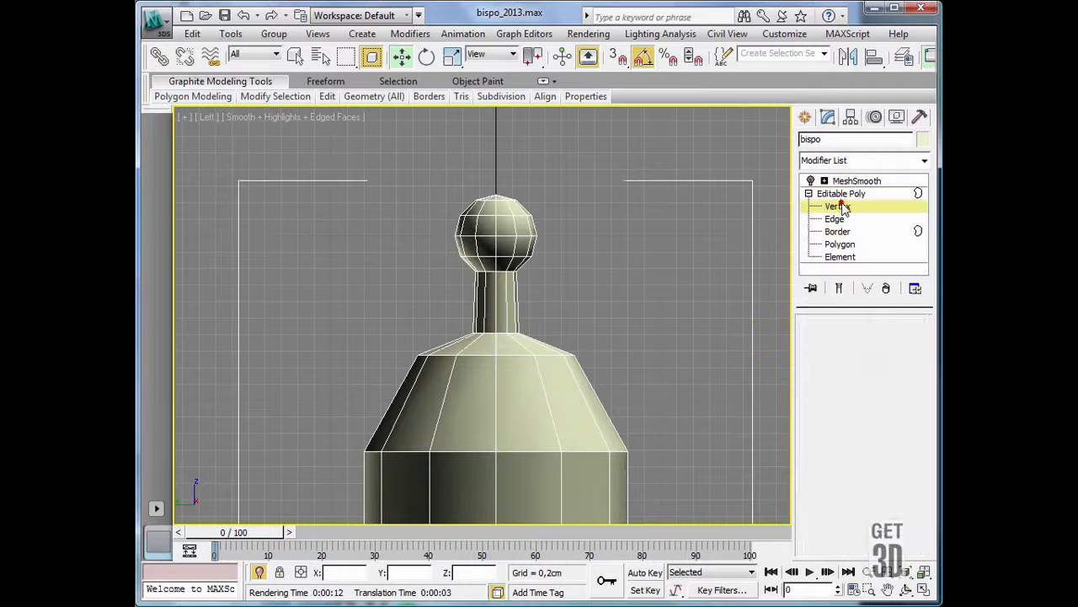
{"action": "left_click_drag", "start_coordinate": [397, 166], "coordinate": [583, 292]}
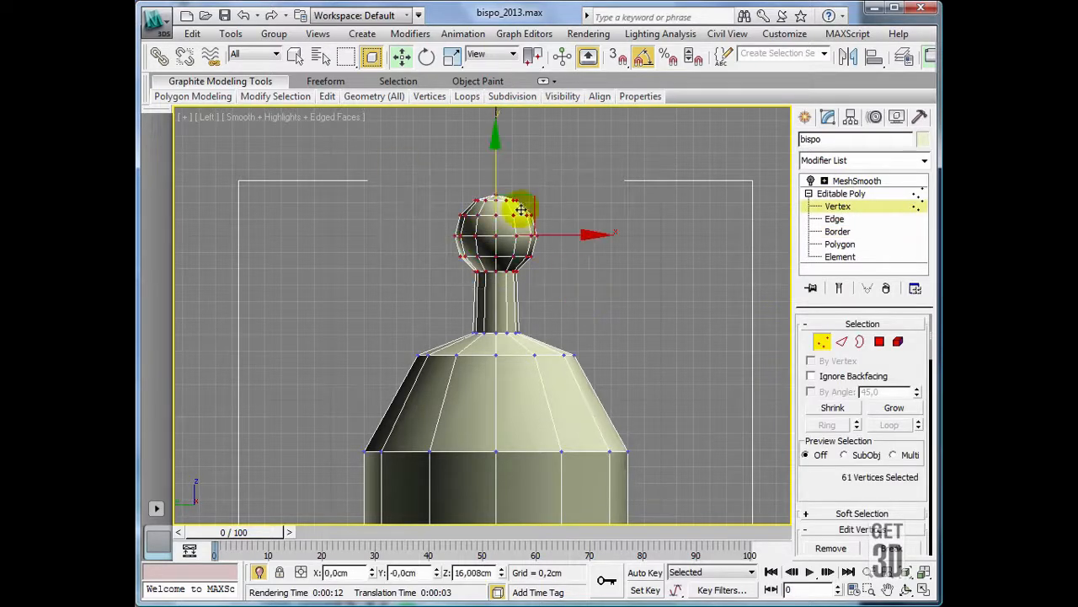
{"action": "left_click_drag", "start_coordinate": [494, 139], "coordinate": [494, 203]}
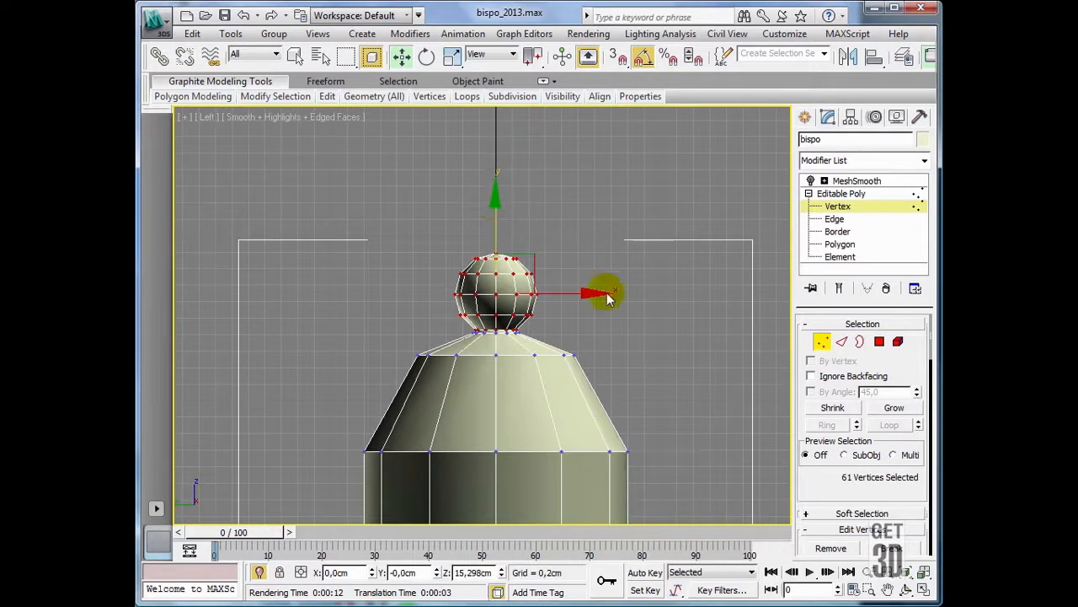
{"action": "left_click", "coordinate": [647, 317]}
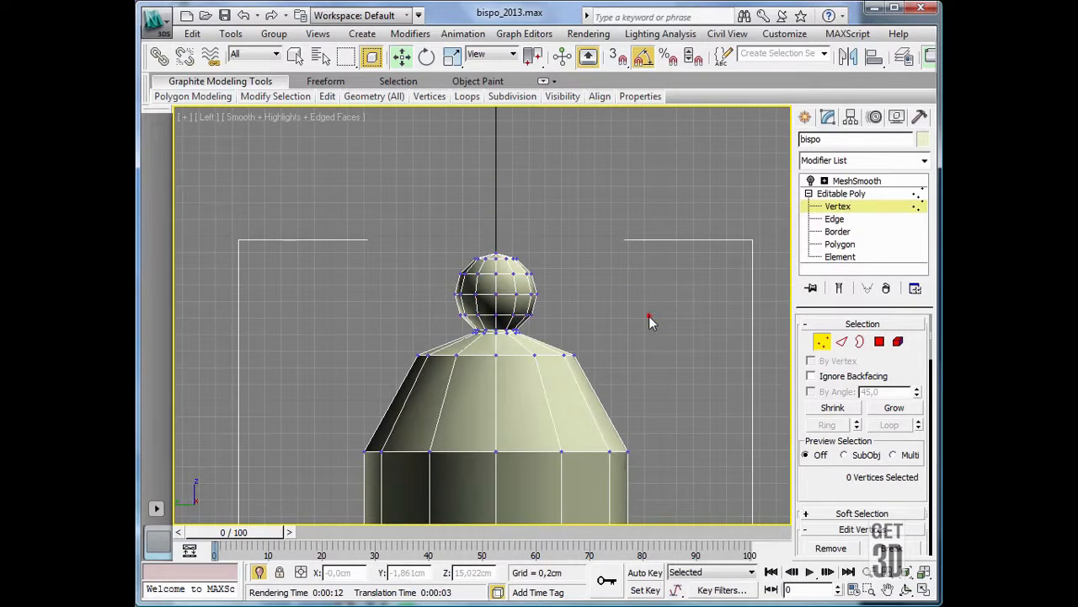
- Leave the vertex level, clear the selection, and hide the grid with the whole bishop framed in the Left view
{"action": "left_click", "coordinate": [828, 207]}
{"action": "left_click", "coordinate": [698, 308]}
{"action": "middle_click_drag", "start_coordinate": [633, 334], "coordinate": [634, 265]}
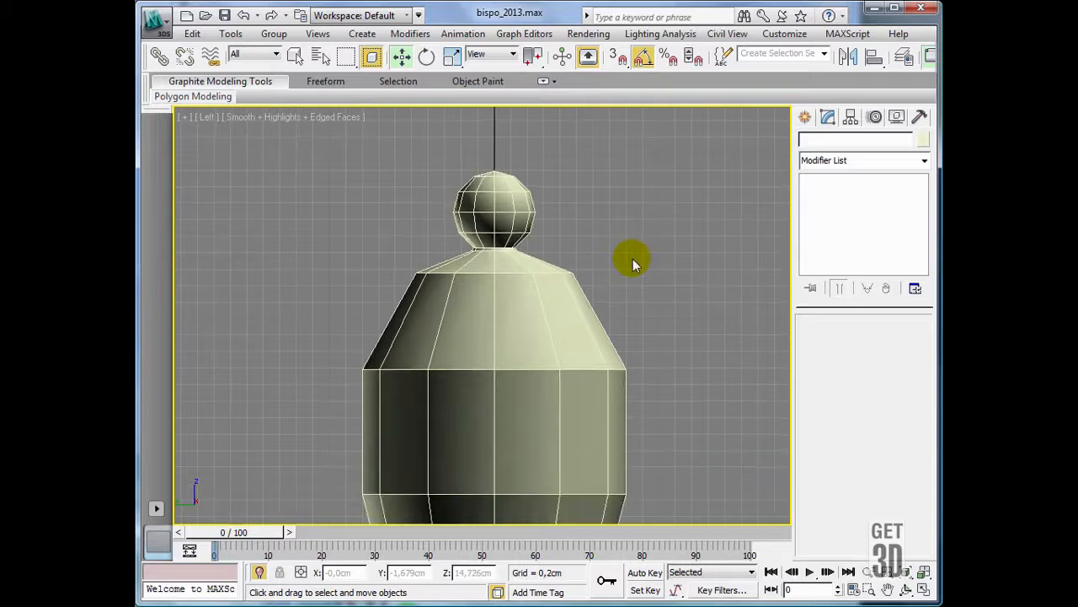
{"action": "key", "text": "z"}
{"action": "middle_click_drag", "start_coordinate": [610, 314], "coordinate": [610, 324]}
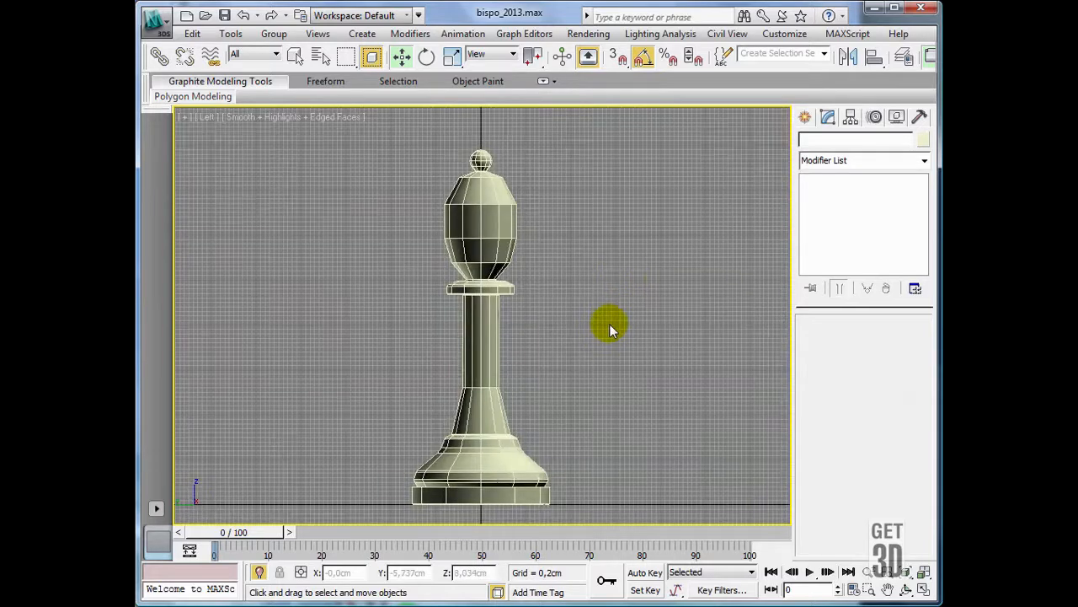
{"action": "key", "text": "g"}
- Select the bishop, hide its selection brackets, and turn on its MeshSmooth modifier
{"action": "left_click", "coordinate": [491, 292]}
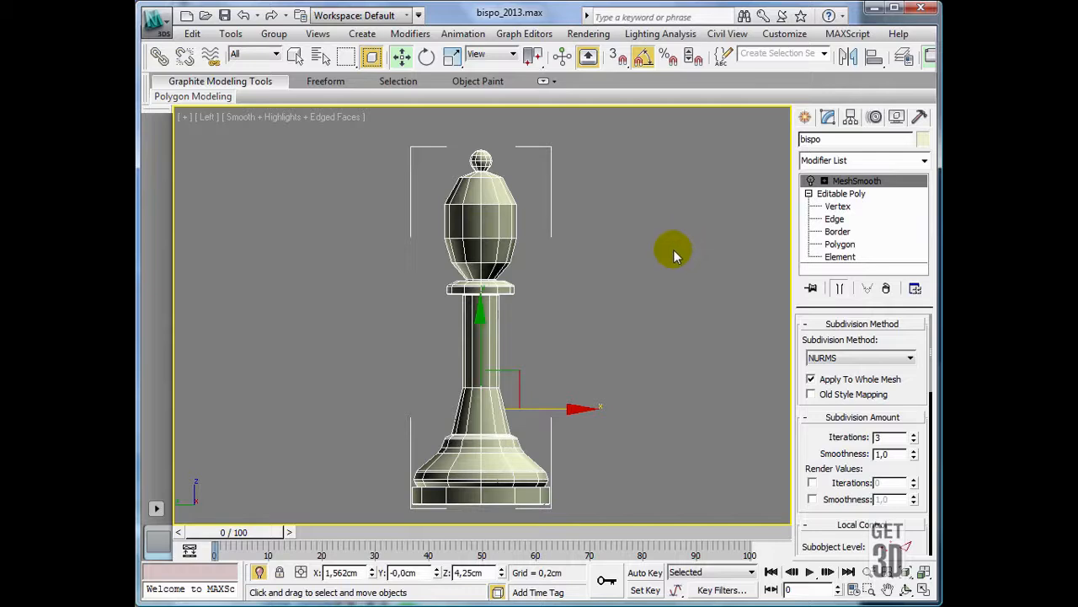
{"action": "key", "text": "j"}
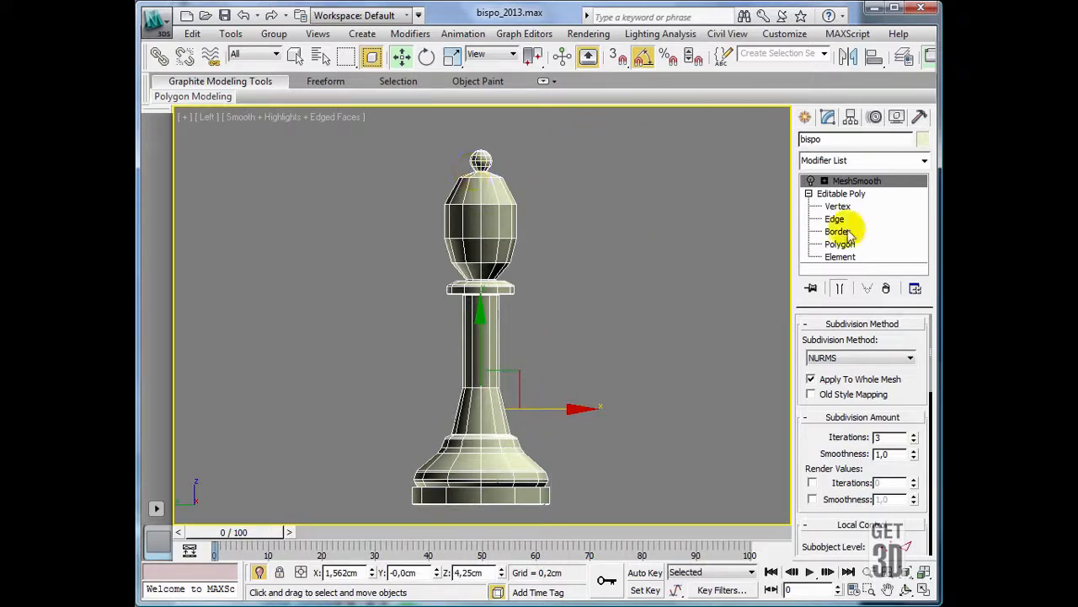
{"action": "left_click", "coordinate": [811, 182]}
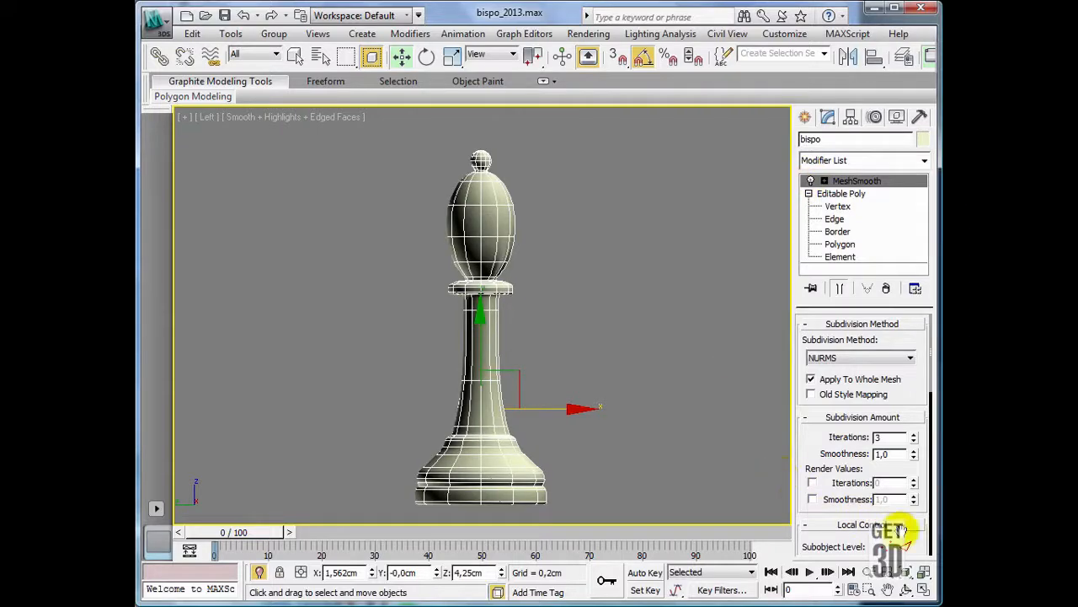
- Deselect the bishop, maximize the Perspective view on it with safe frames shown, and turn off edged faces to inspect the smoothed model
{"action": "left_click", "coordinate": [922, 591]}
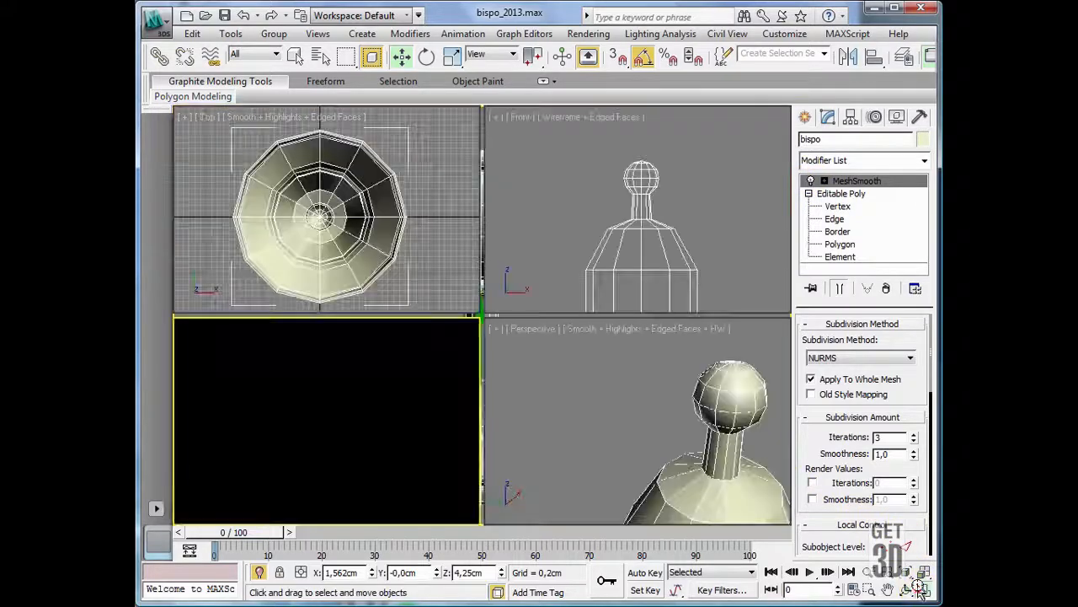
{"action": "left_click", "coordinate": [585, 456]}
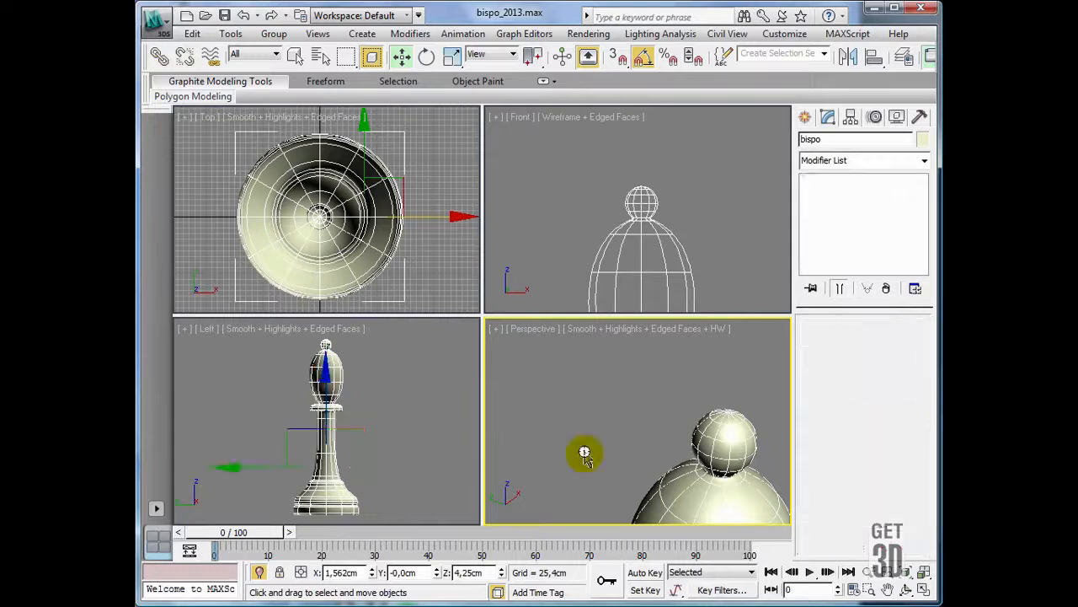
{"action": "key", "text": "z"}
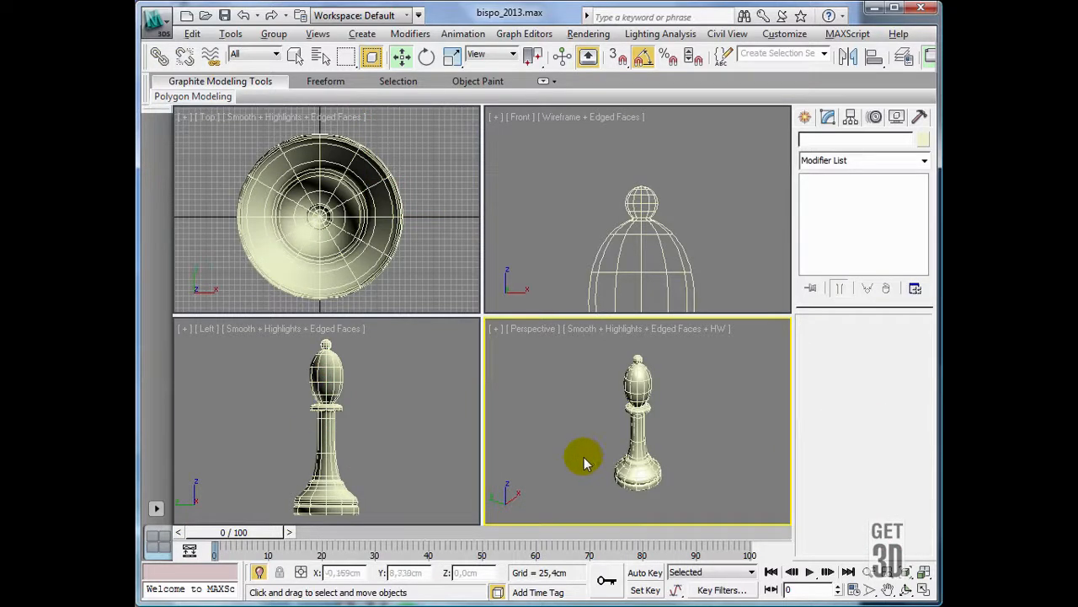
{"action": "key", "text": "alt+w"}
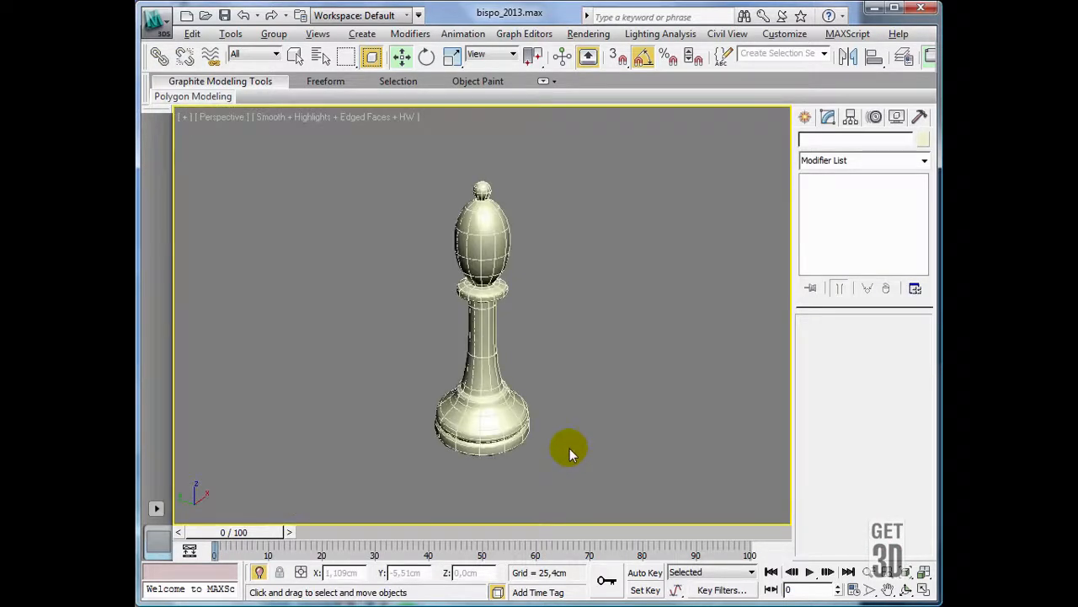
{"action": "key", "text": "shift+f"}
{"action": "scroll", "coordinate": [570, 448], "scroll_direction": "up", "scroll_amount": 4}
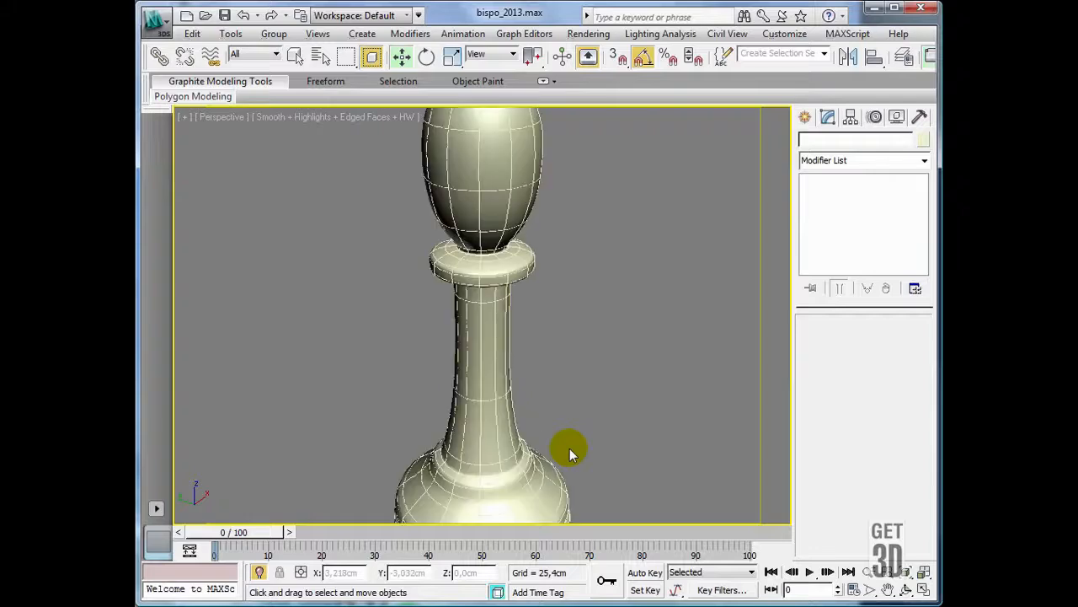
{"action": "scroll", "coordinate": [570, 449], "scroll_direction": "down", "scroll_amount": 2}
{"action": "middle_click_drag", "start_coordinate": [570, 418], "coordinate": [561, 422]}
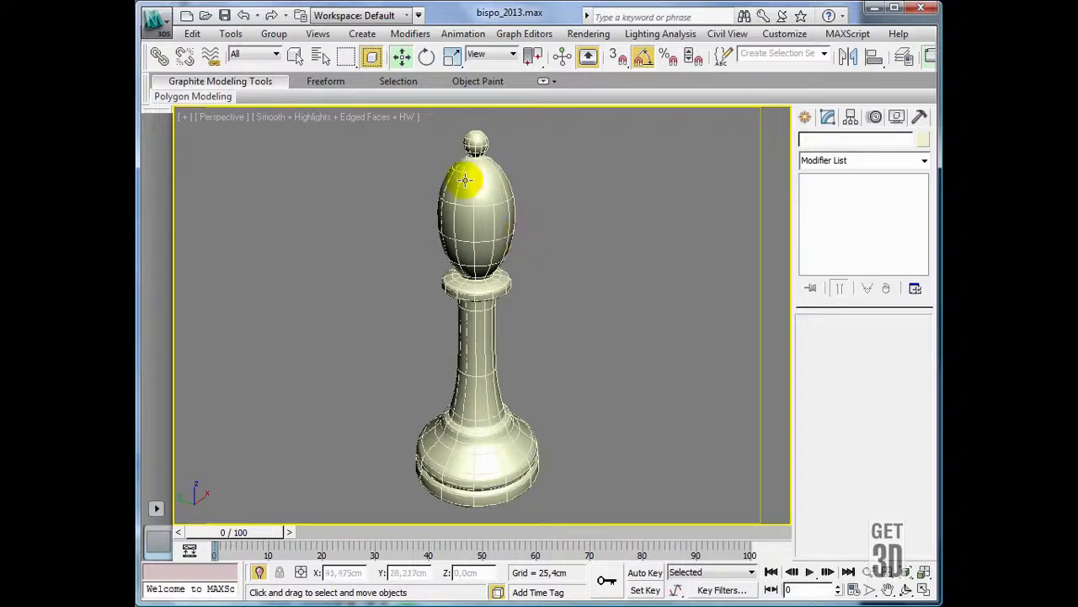
{"action": "key", "text": "F4"}
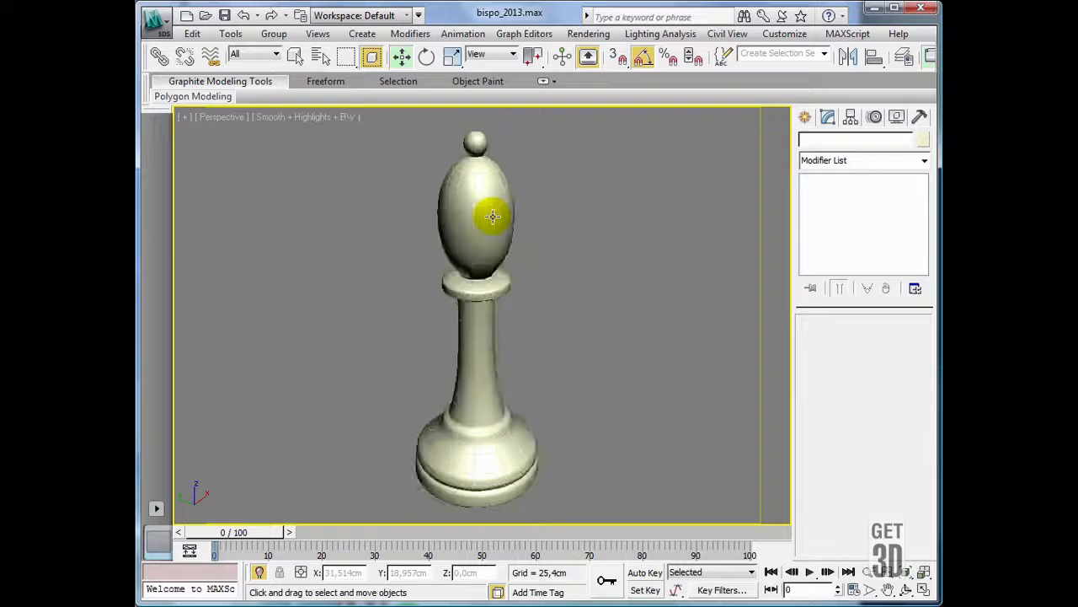